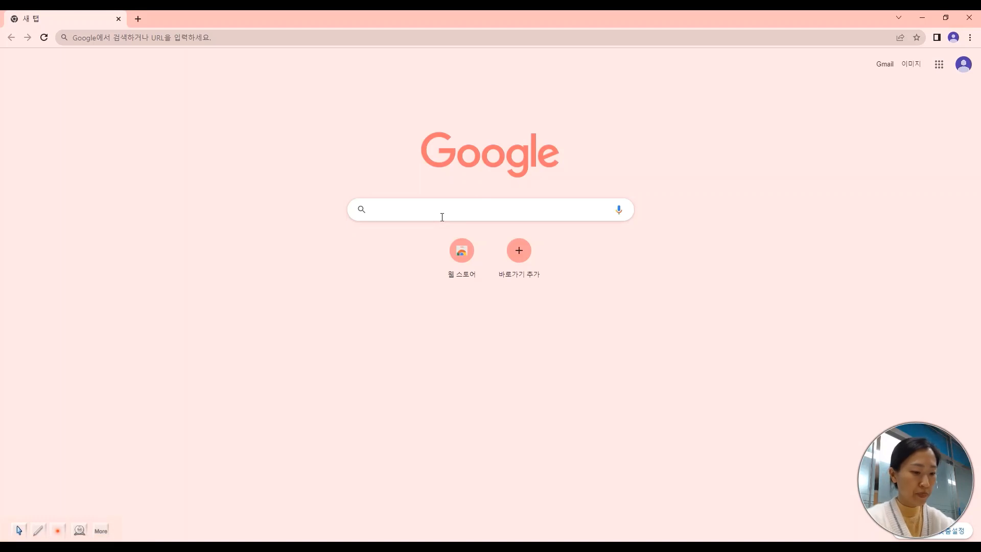
Step: Search Google for "미리캔버스" and open the official miricanvas.com site from the results
text(미리캔버)
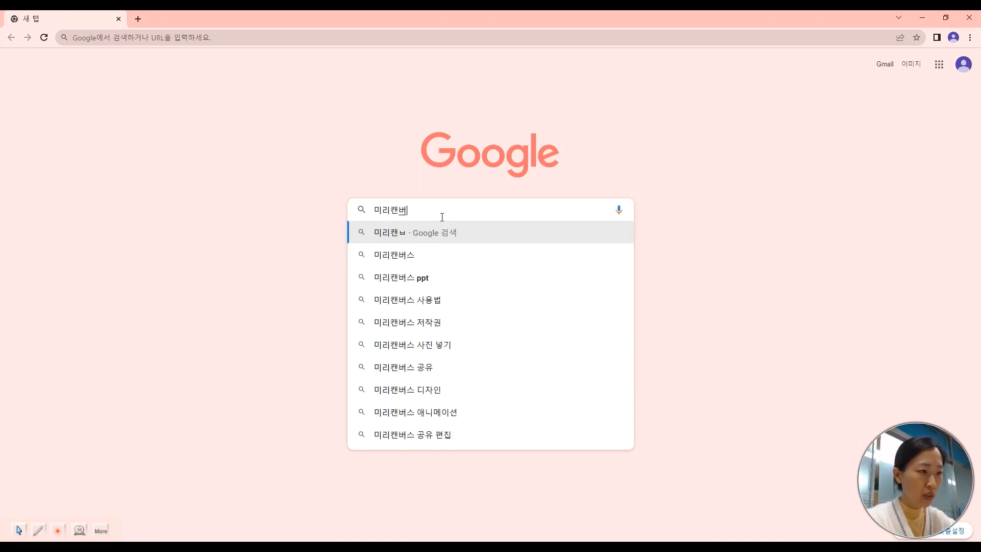
text(스)
key(Return)
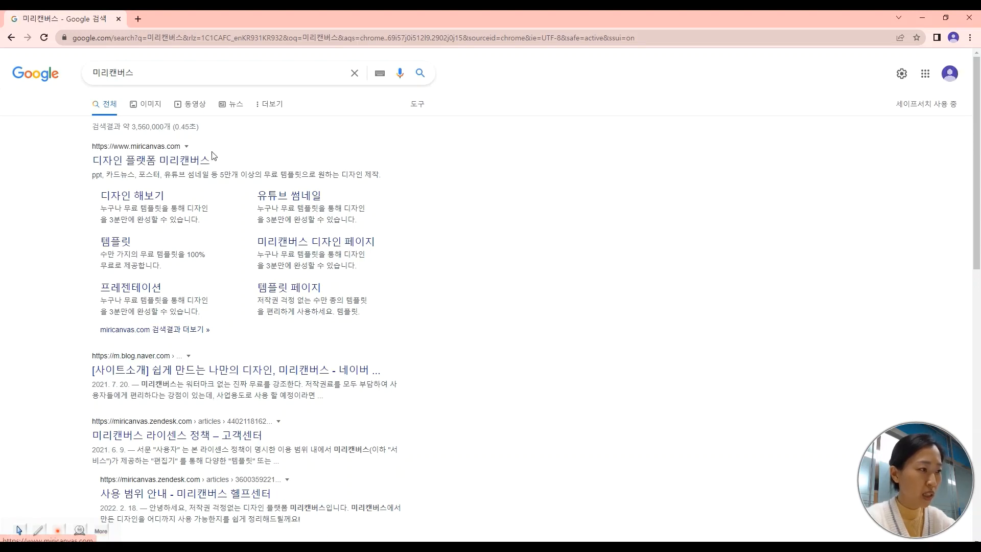
click(160, 161)
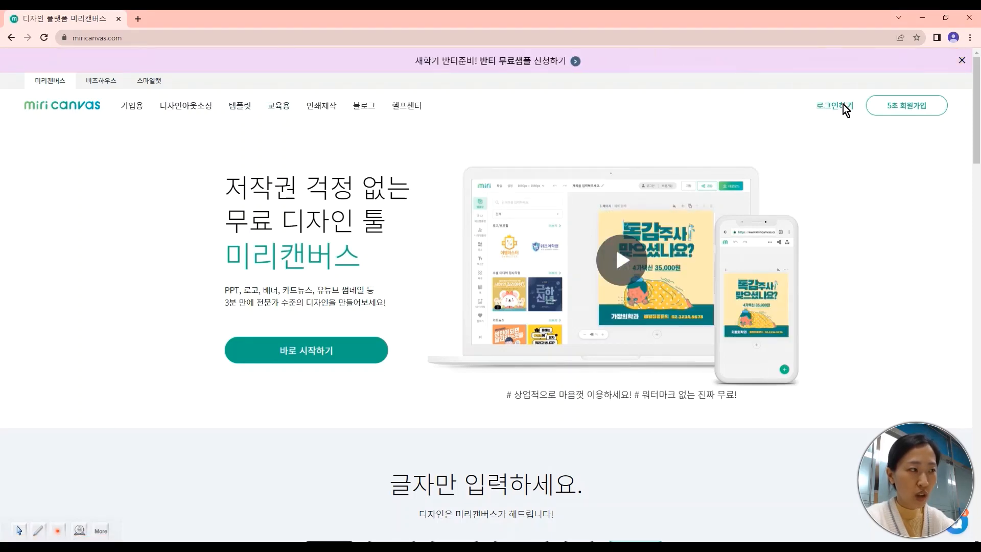
Step: Log in to MiriCanvas with the student's Google account and choose to stay logged in
click(839, 107)
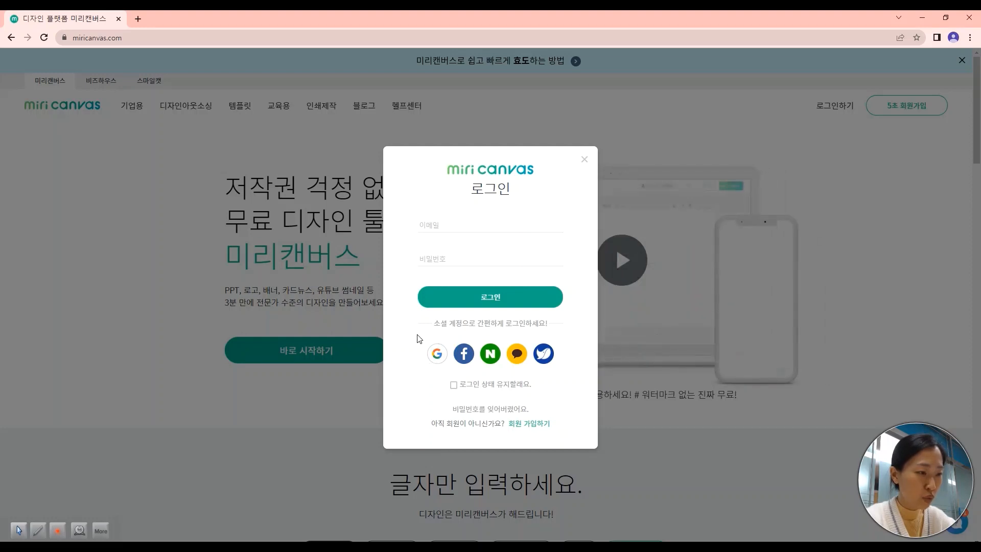
click(438, 355)
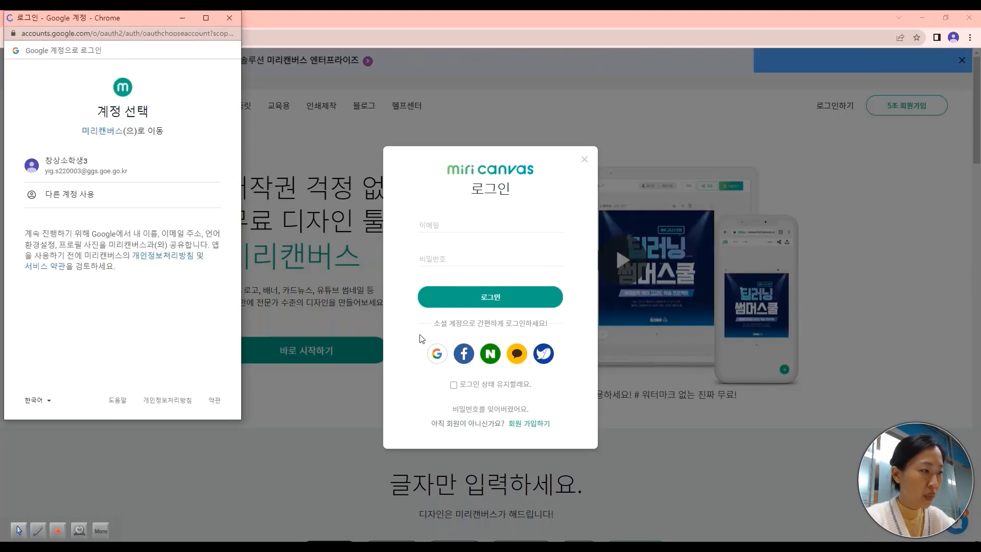
click(87, 173)
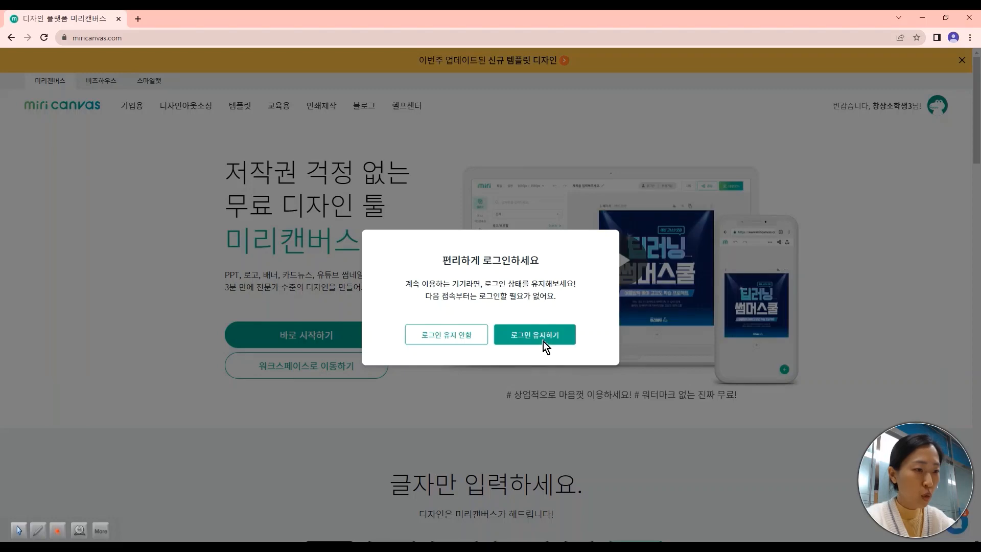
click(544, 339)
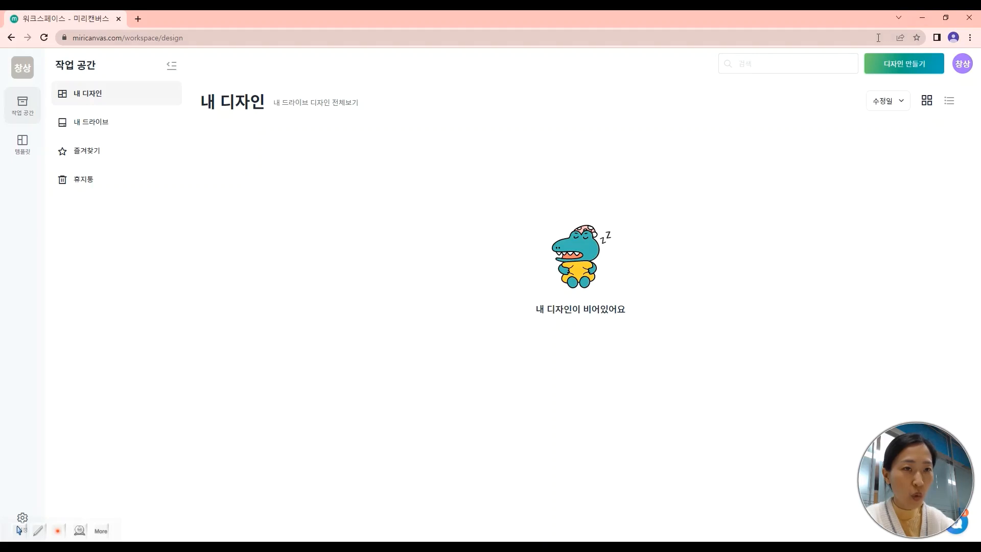
Step: Bookmark the MiriCanvas workspace page under its suggested name in the bookmarks bar and close the browser
click(917, 37)
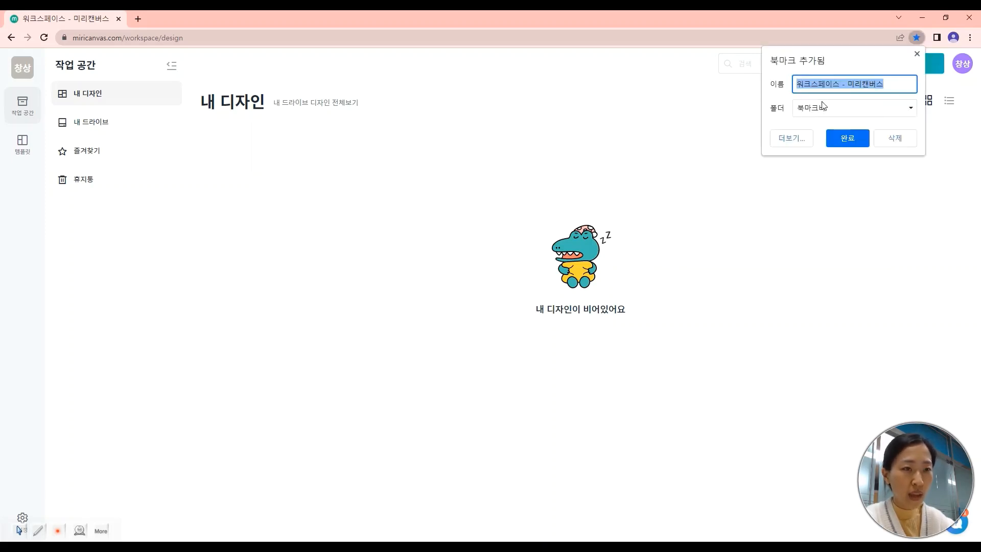
click(851, 142)
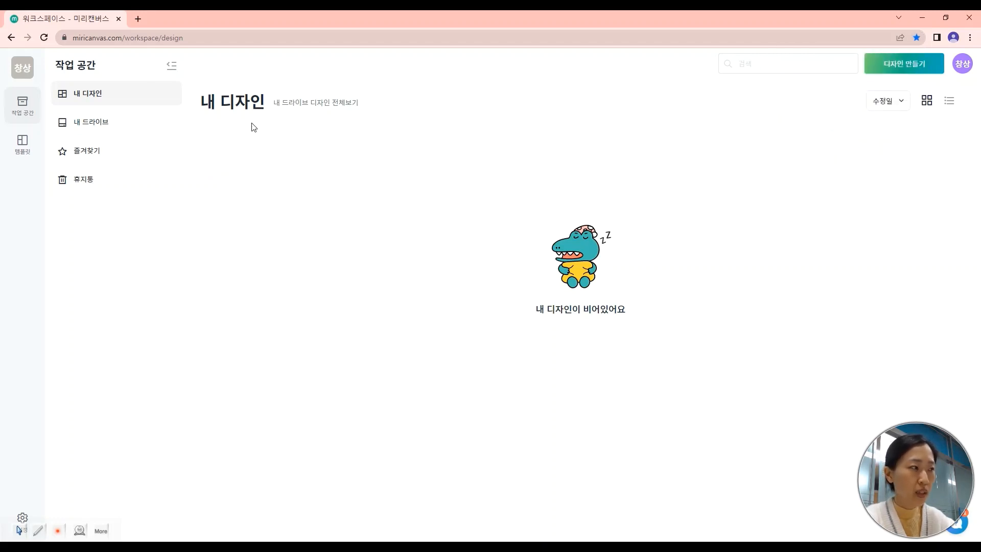
click(120, 18)
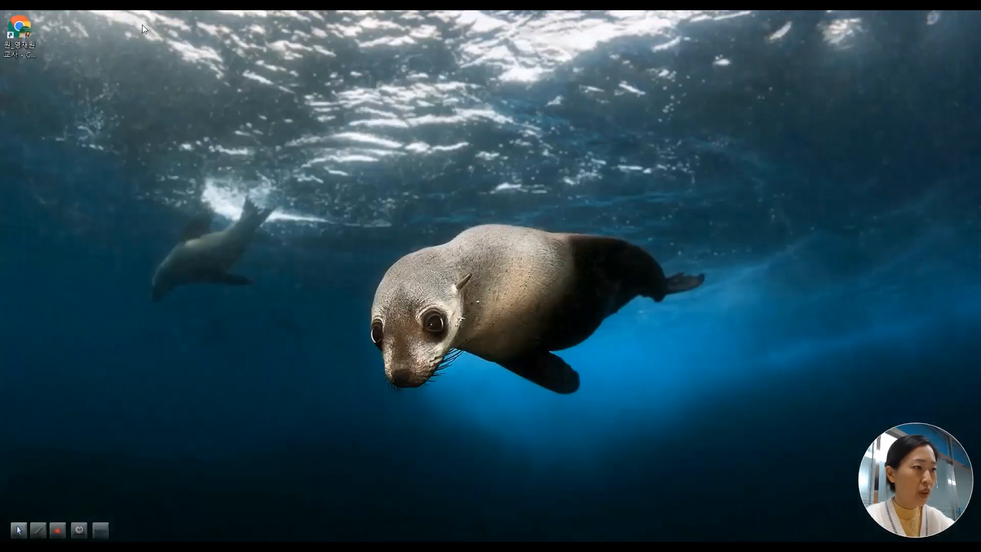
Step: Relaunch Chrome from the desktop in a maximized window and open the bookmarked MiriCanvas workspace
double_click(29, 55)
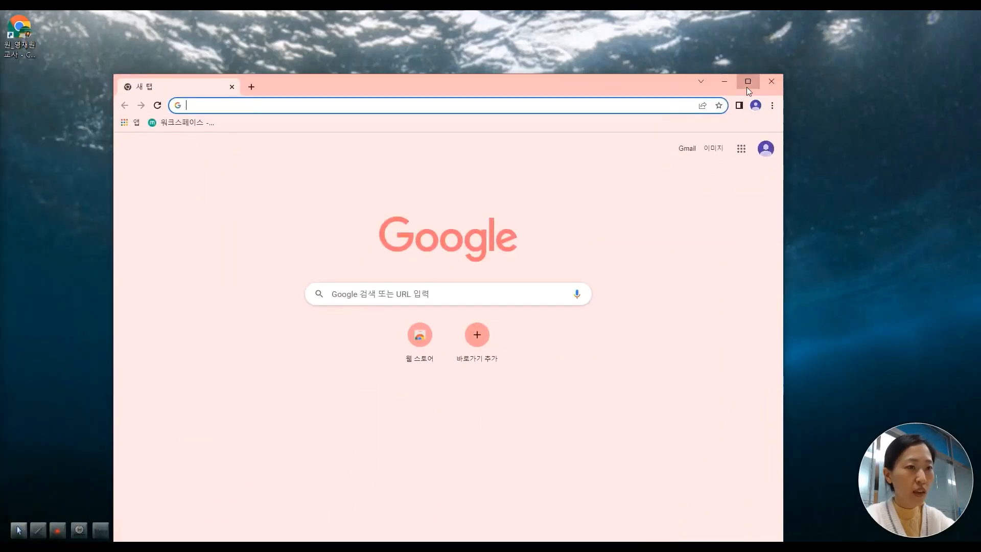
click(747, 84)
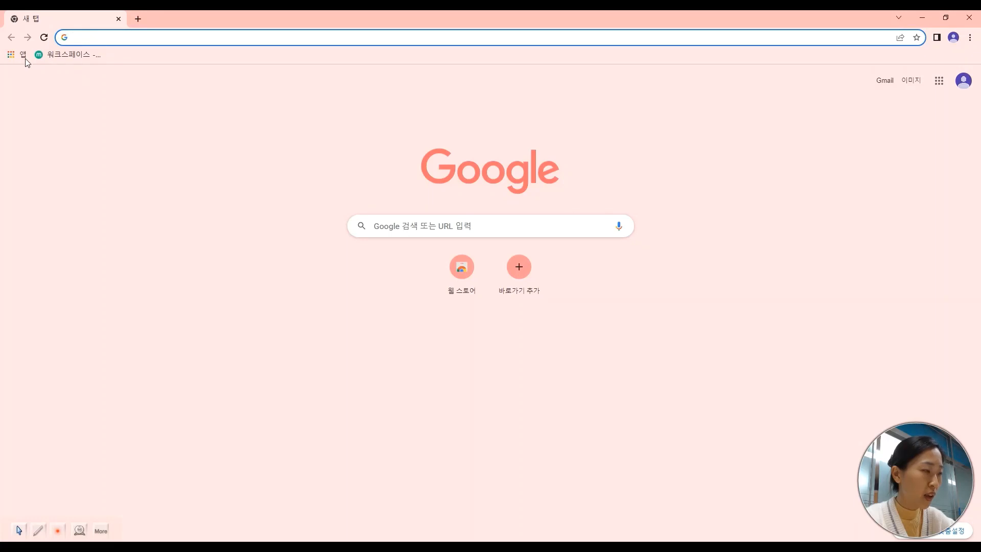
click(76, 59)
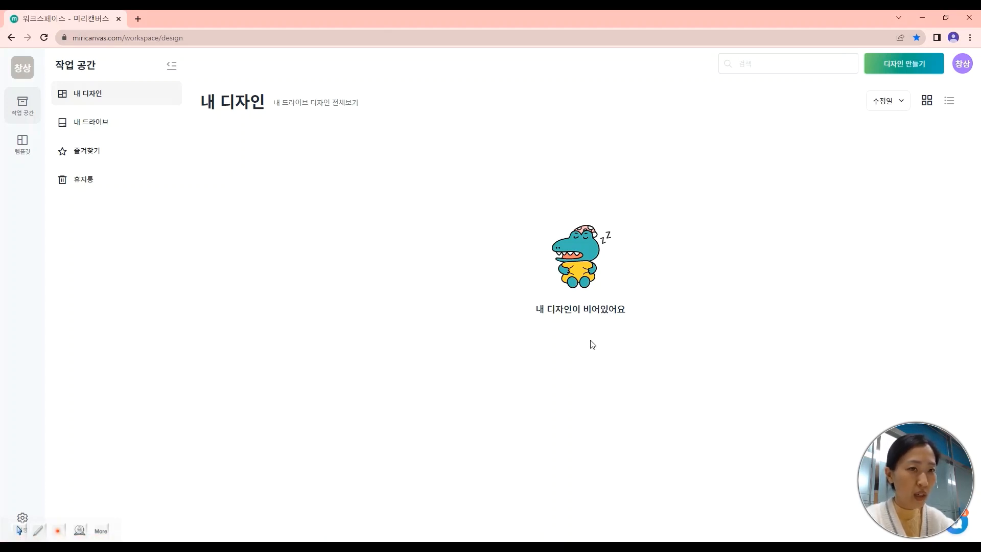
Step: Create a new presentation (프레젠테이션) design and turn on dark mode (다크모드) for the editor
click(914, 66)
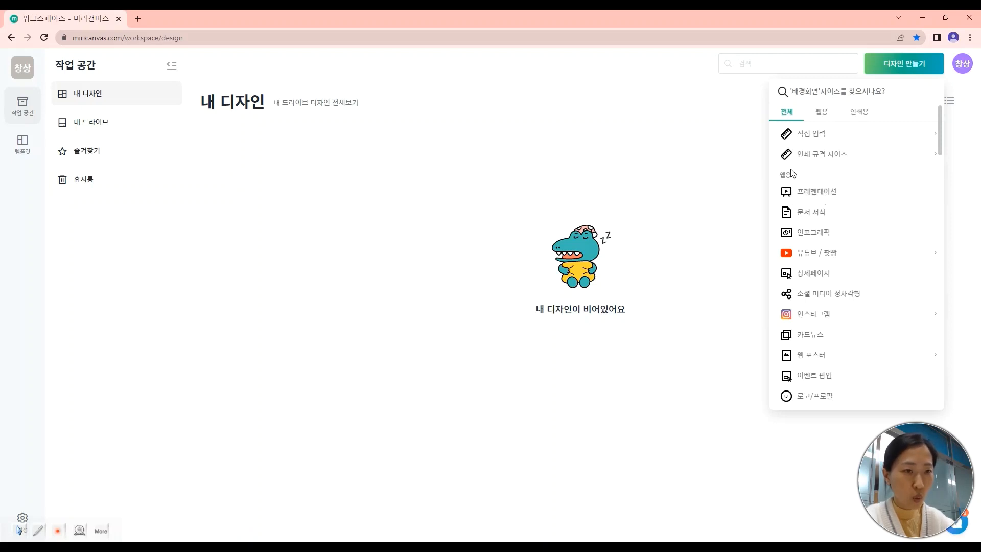
click(812, 197)
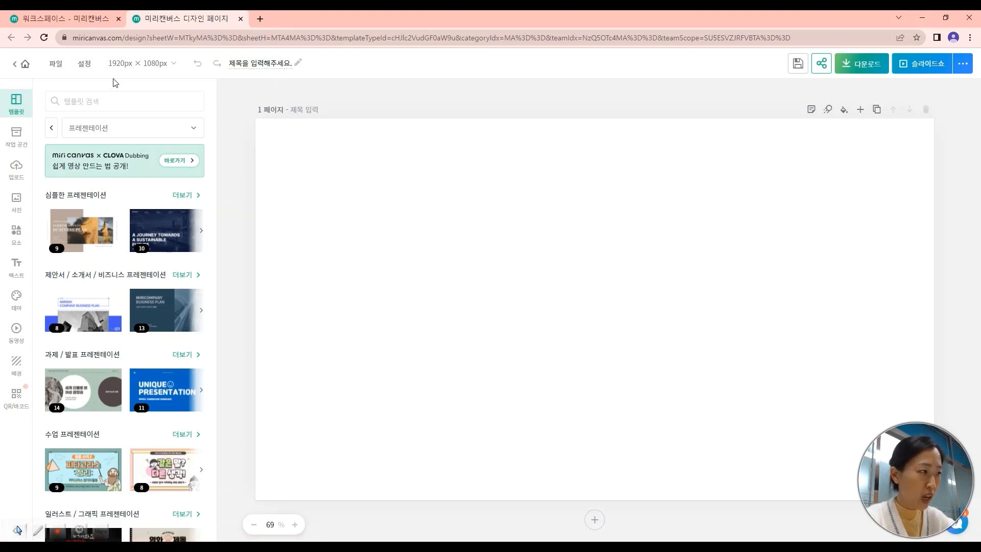
click(84, 64)
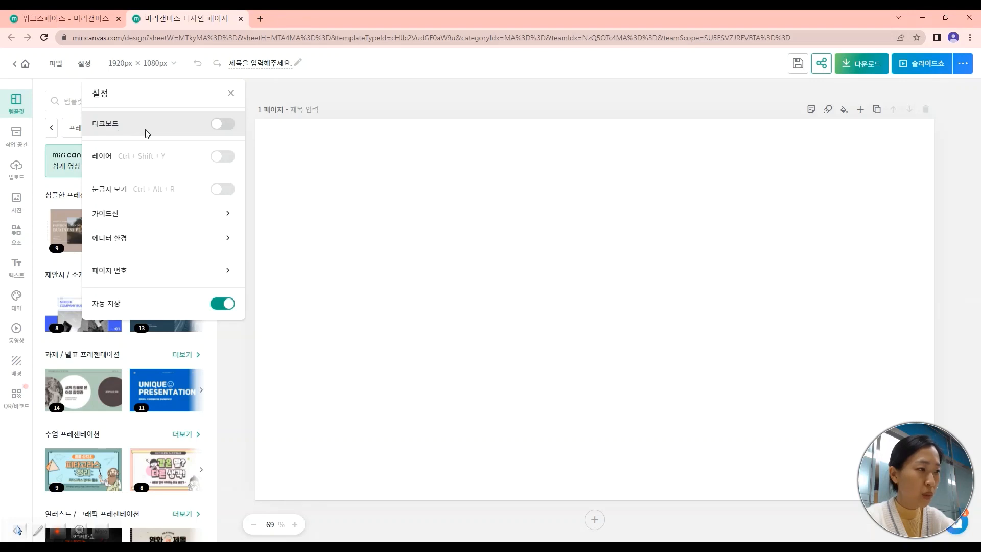
click(223, 124)
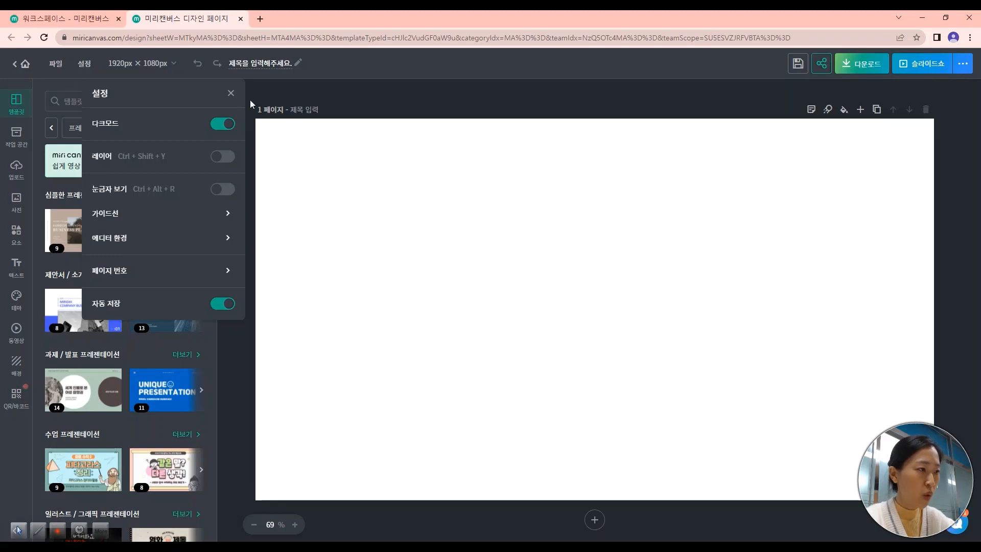
click(234, 95)
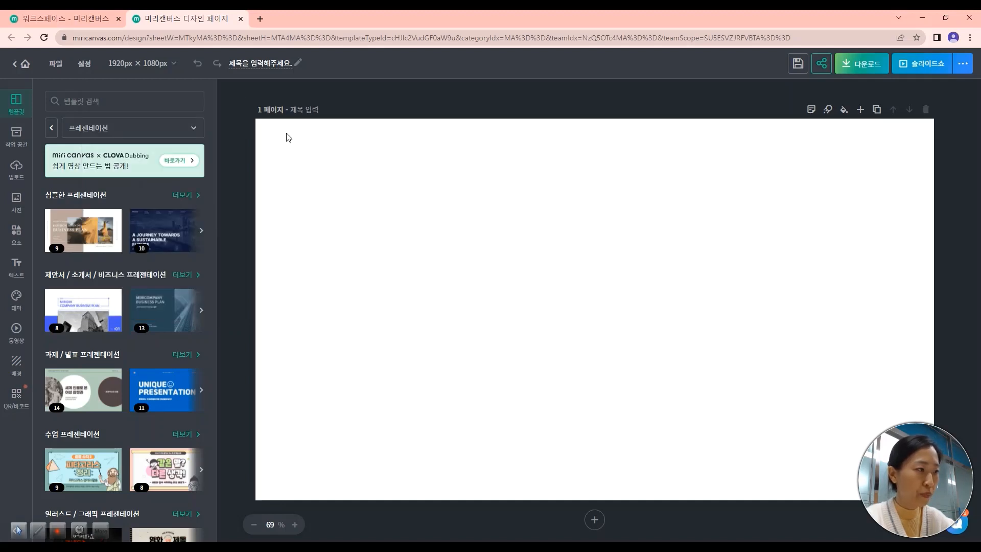
Step: Look through the presentation template categories and search the templates for "발표"
scroll(164, 281, down, 8)
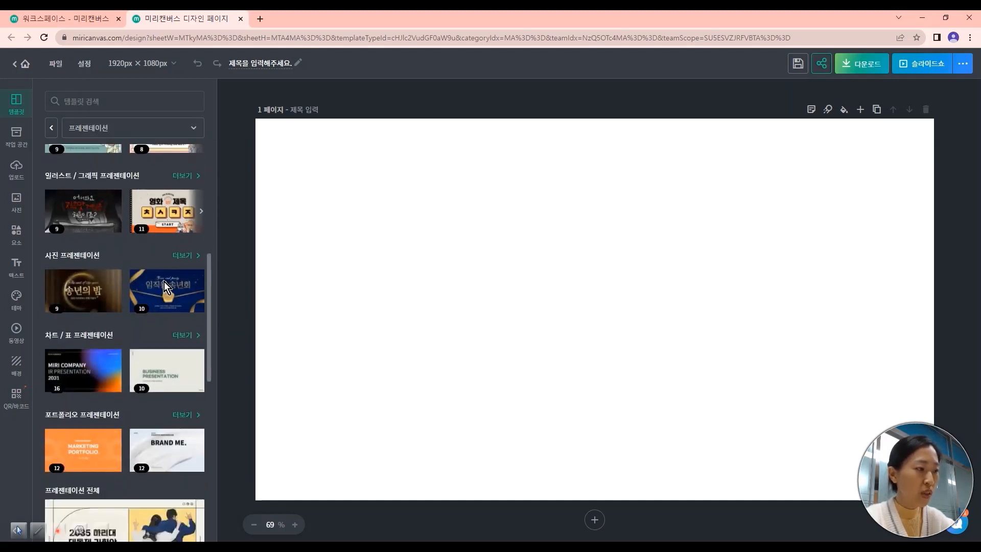
scroll(165, 281, down, 2)
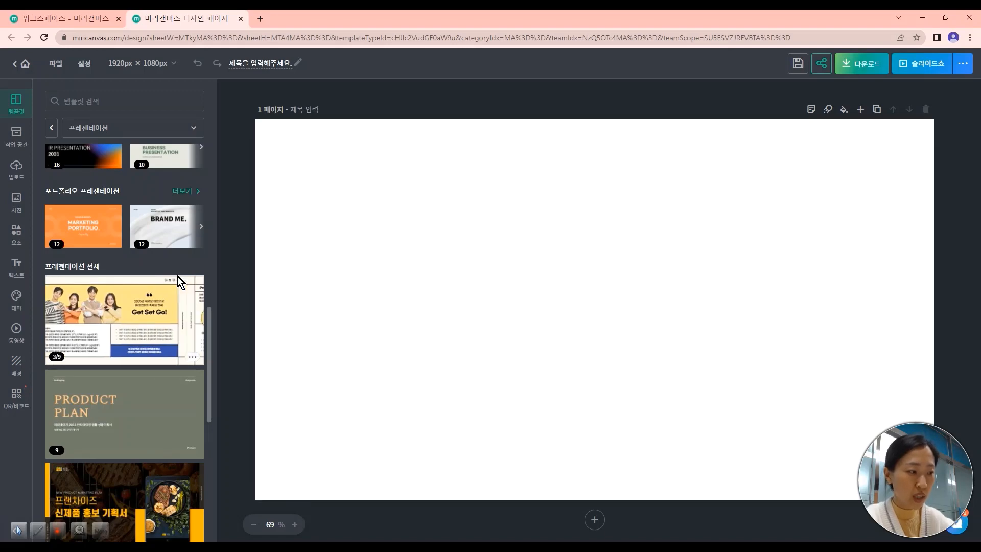
scroll(177, 241, up, 6)
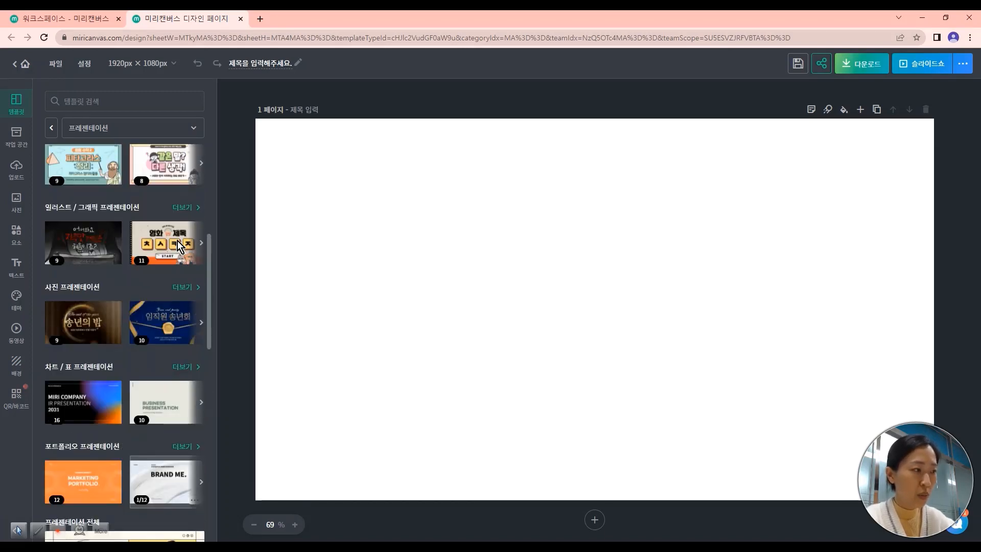
scroll(146, 253, up, 5)
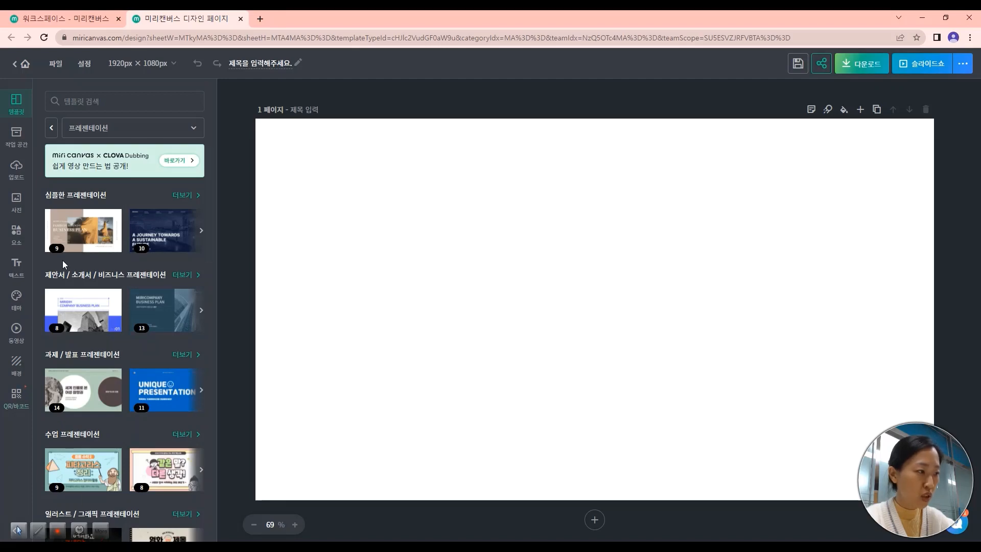
click(133, 101)
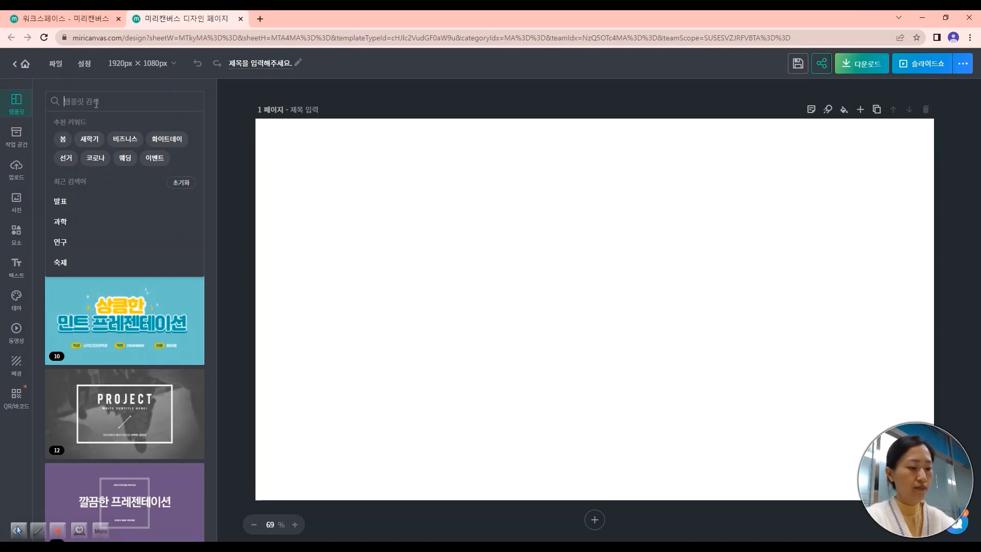
text(발표)
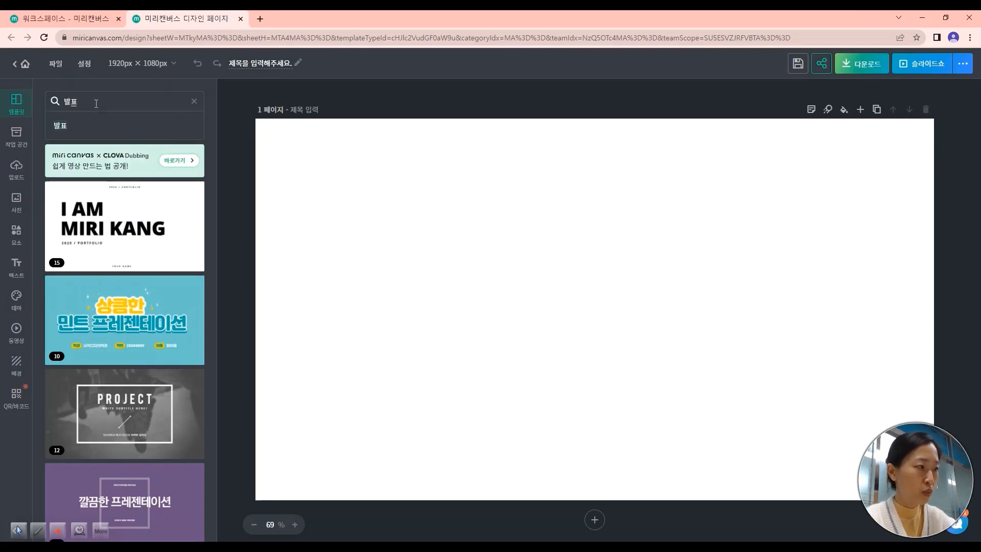
click(65, 130)
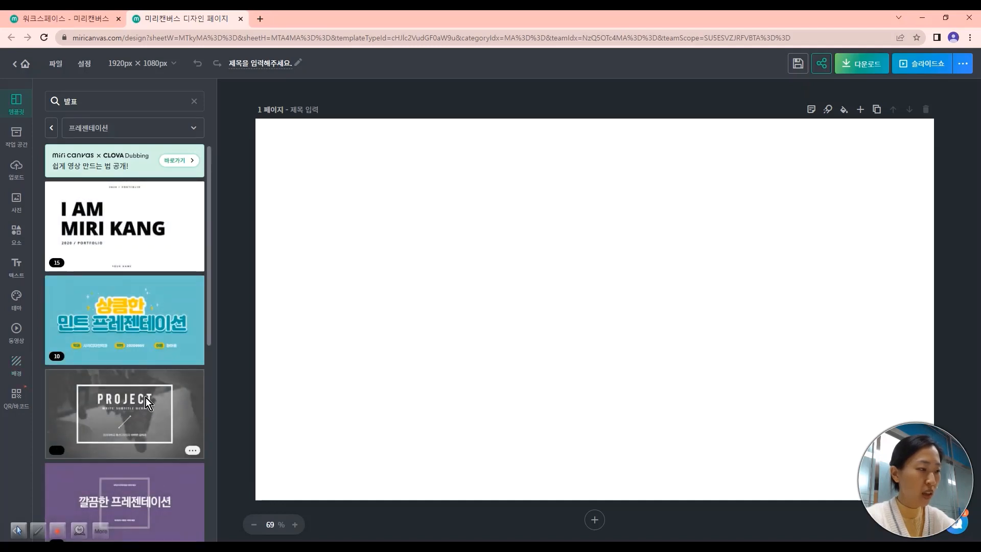
Step: Browse the found templates and open the pages of the mint 깔끔민트프레젠테이션 template
scroll(146, 398, down, 10)
scroll(146, 395, down, 5)
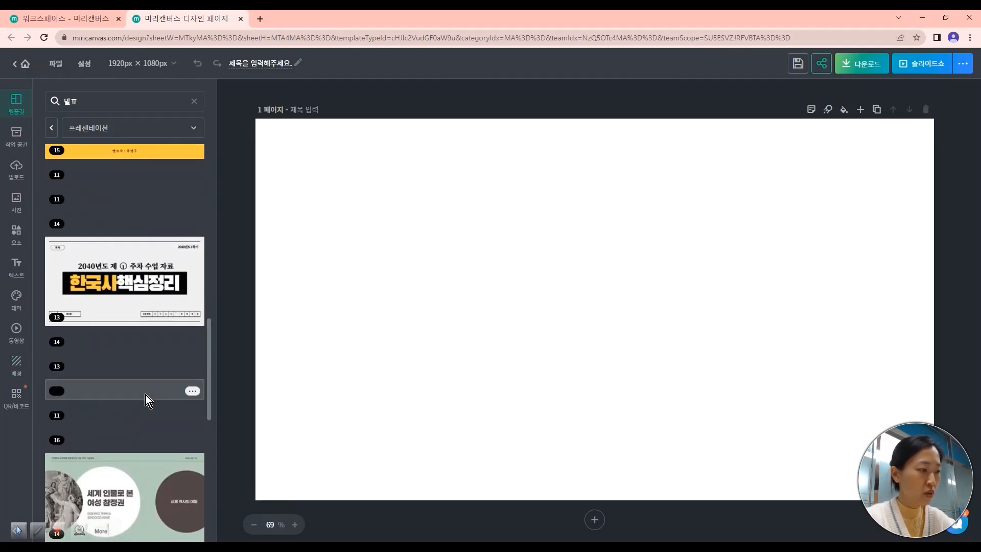
scroll(146, 394, up, 12)
scroll(145, 394, up, 1)
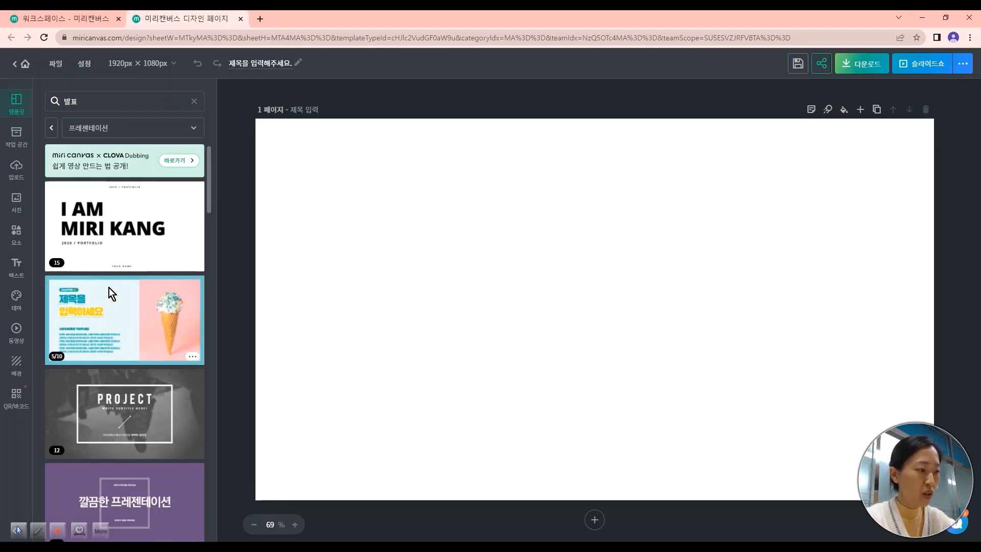
click(134, 323)
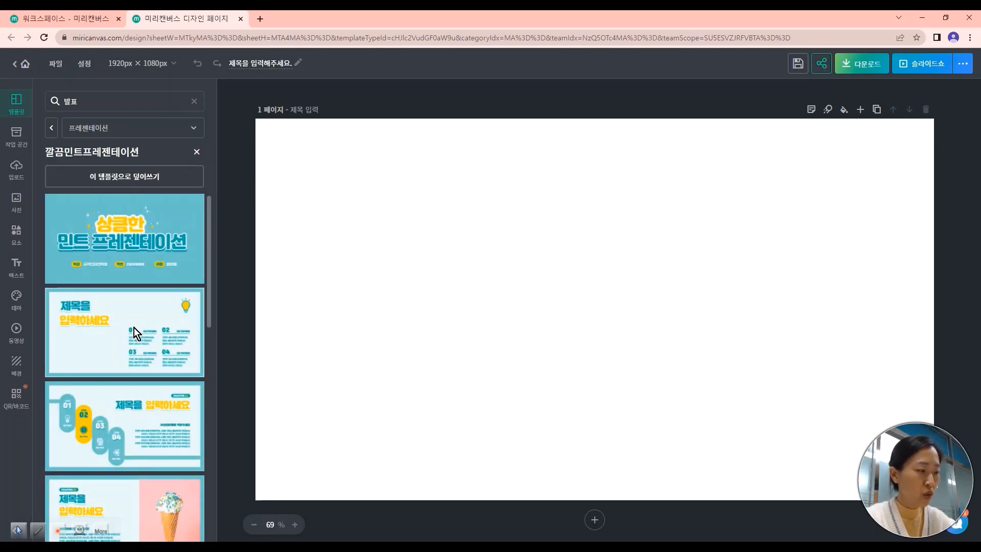
Step: Review the mint template's pages and apply its CHAPTER 02 page with the ice-cream cone photo to the blank page
scroll(133, 307, down, 10)
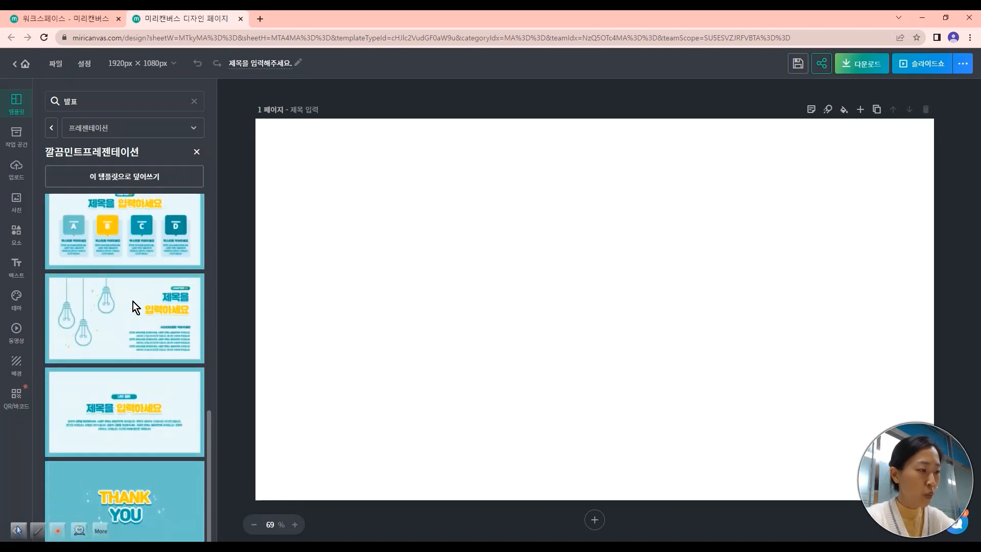
scroll(133, 307, up, 8)
scroll(133, 307, down, 2)
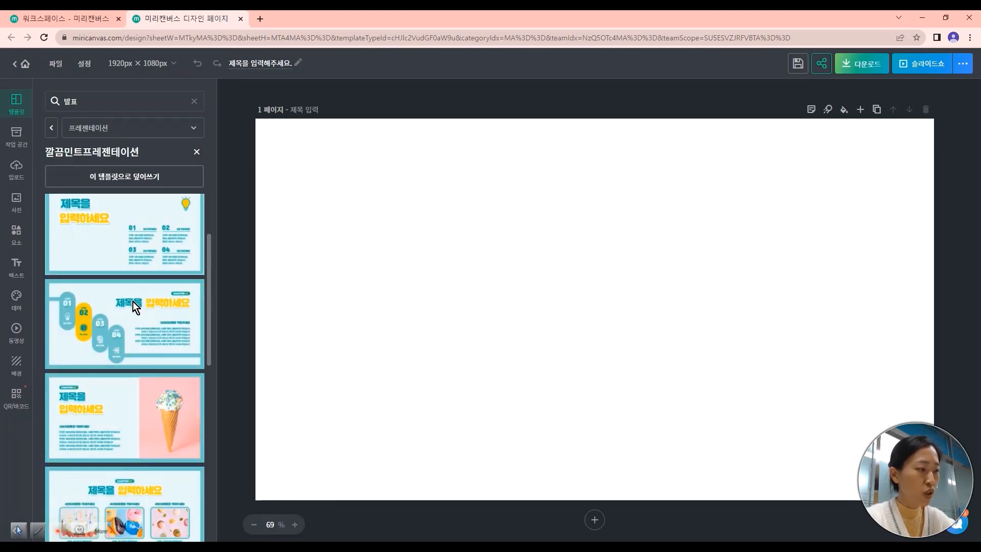
scroll(133, 301, down, 6)
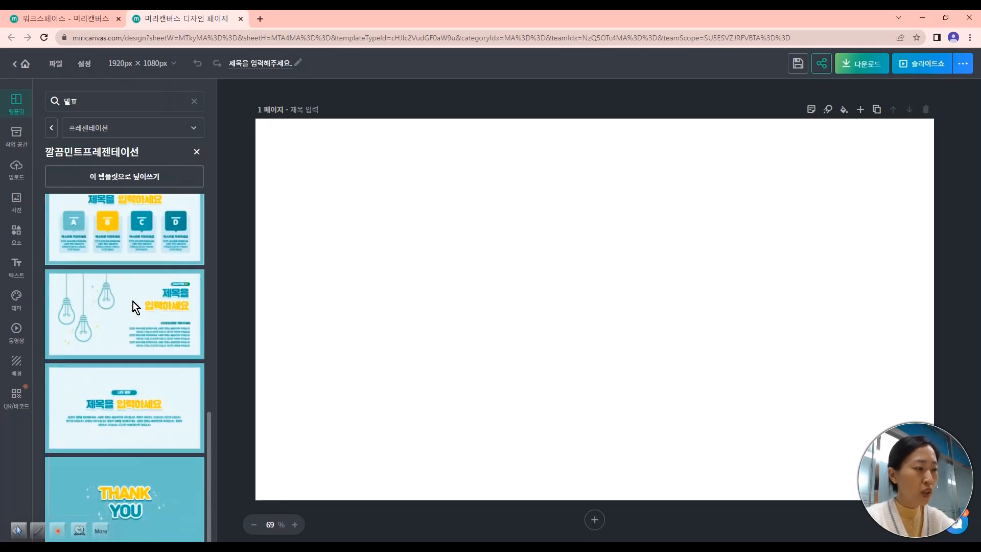
scroll(133, 300, up, 3)
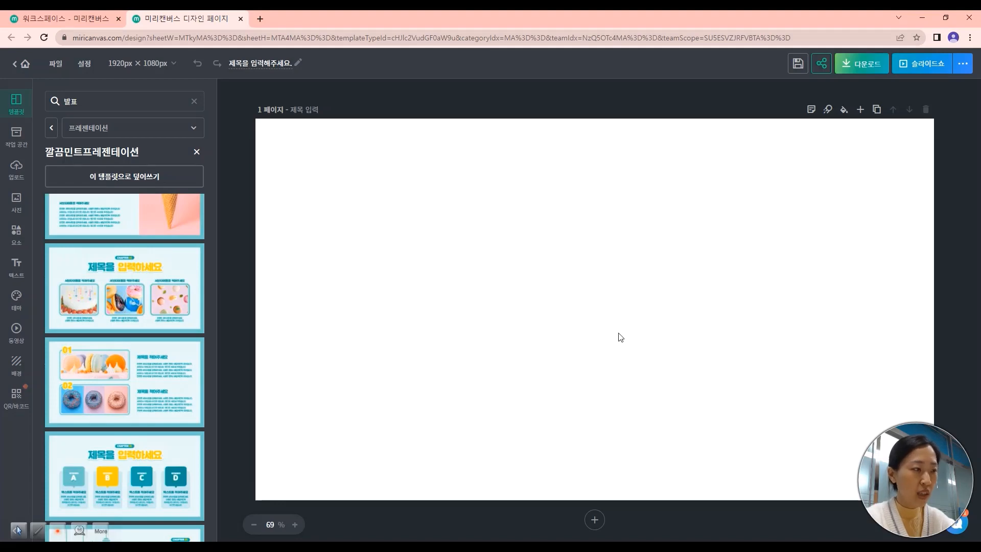
scroll(152, 387, up, 5)
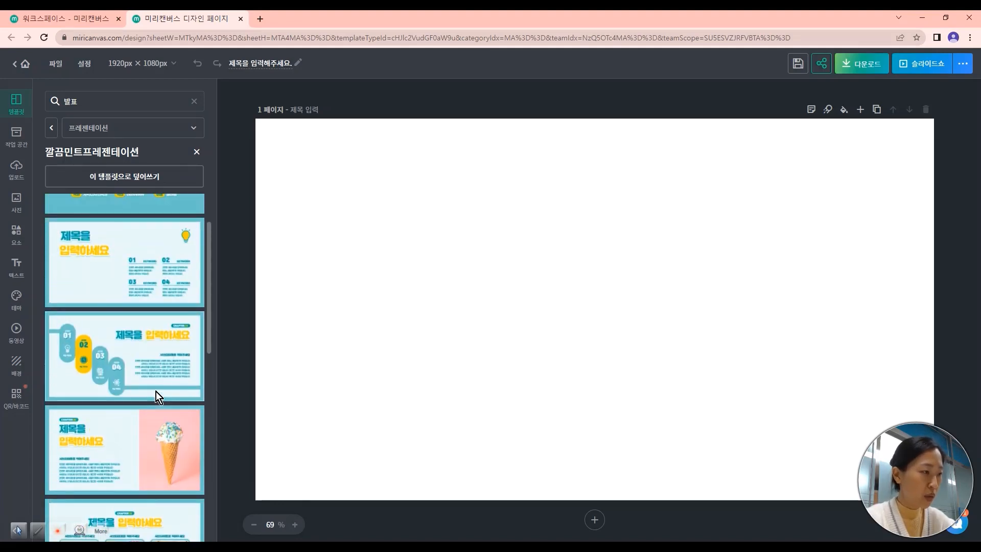
scroll(135, 381, down, 2)
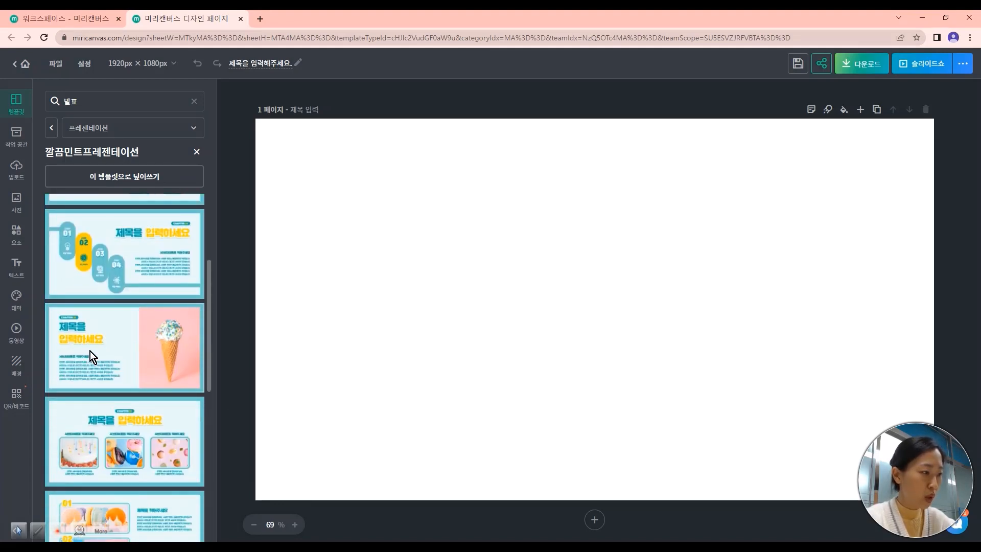
click(176, 358)
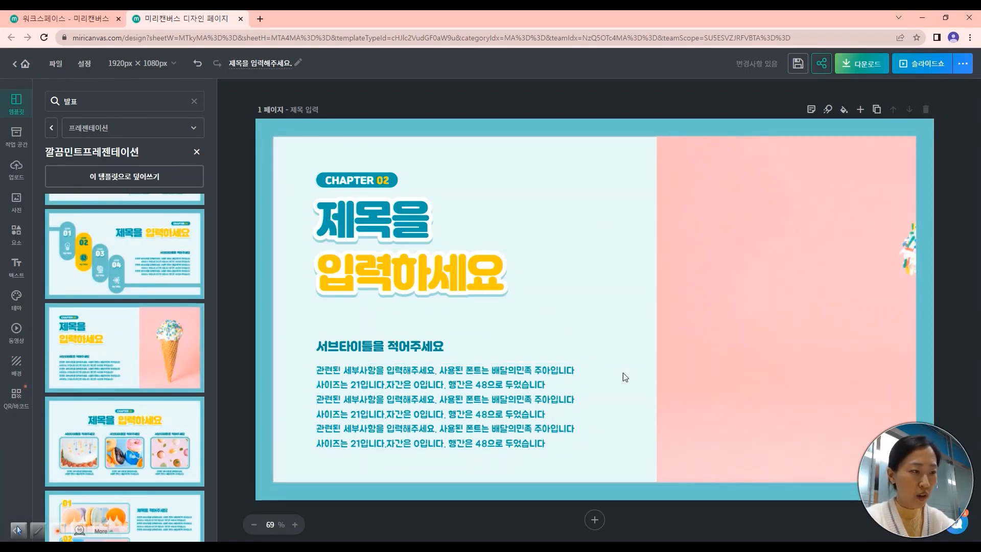
Step: Add a second page and apply the mint template's 01/02 layout with the macaron and doughnut photos to it
click(593, 520)
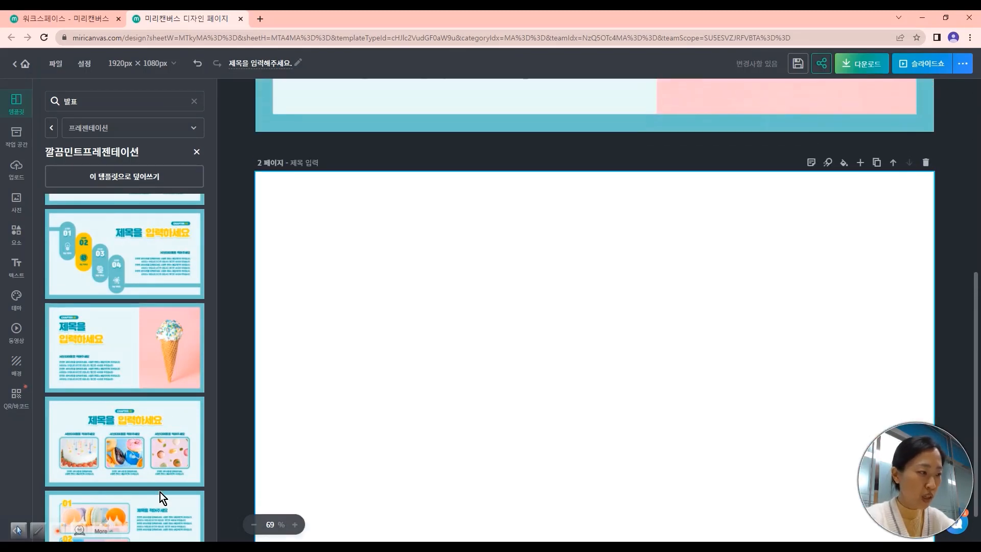
scroll(133, 471, down, 2)
scroll(118, 406, down, 5)
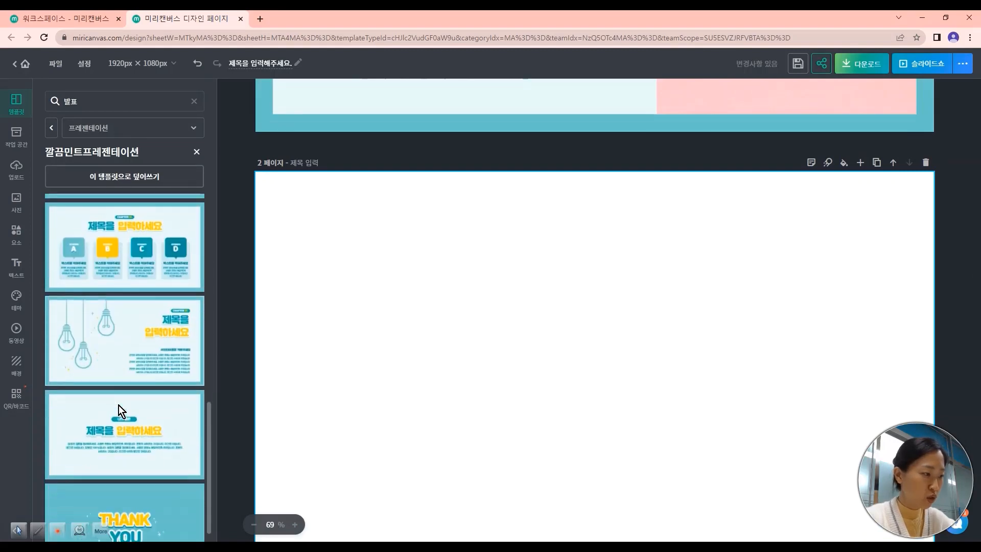
scroll(118, 406, up, 6)
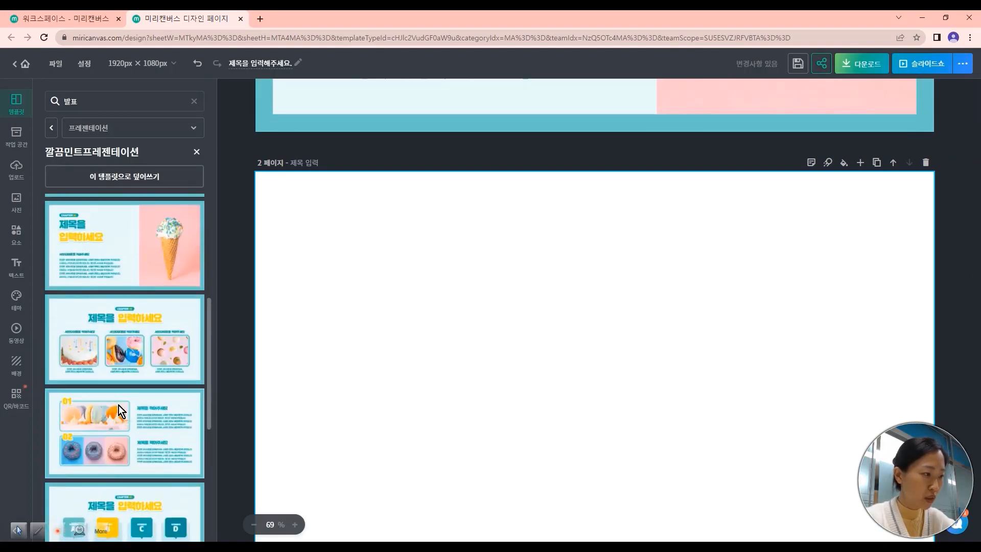
click(155, 441)
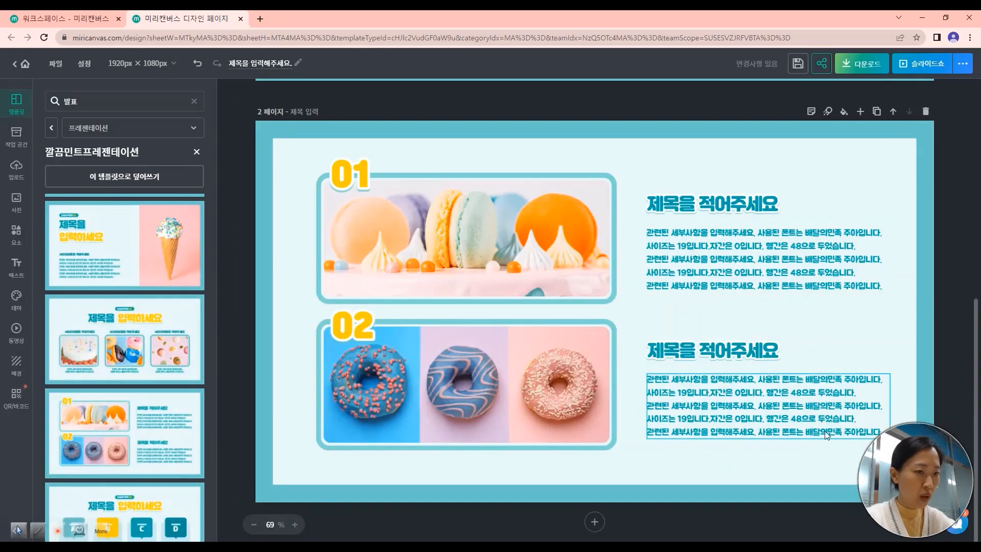
Step: Review the two added pages alongside the remaining layouts of the mint template
scroll(825, 431, up, 8)
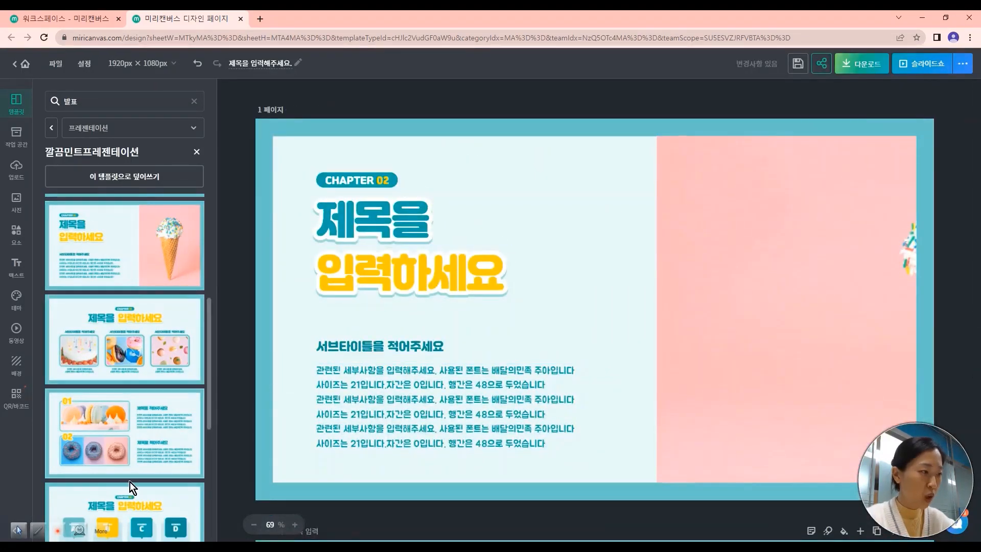
scroll(140, 271, down, 5)
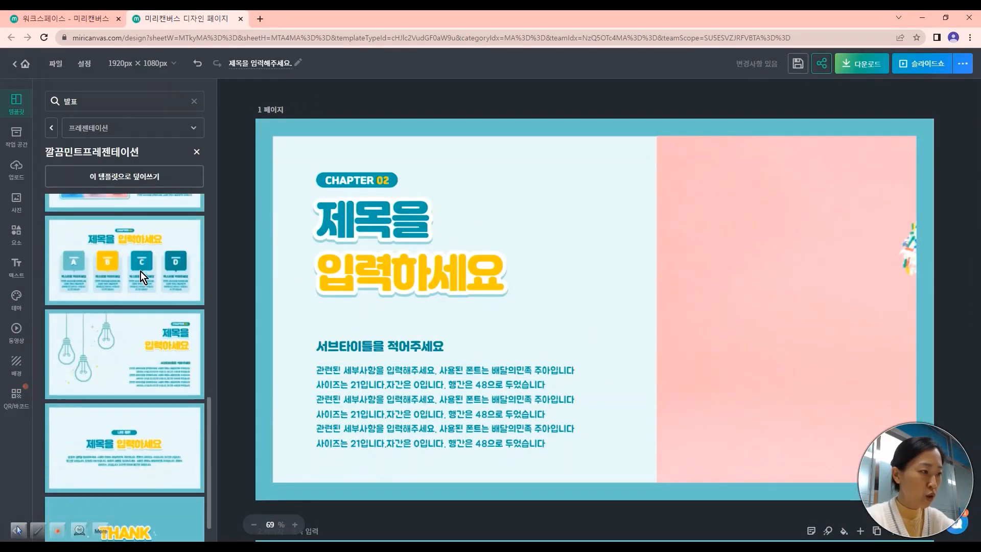
scroll(580, 291, down, 1)
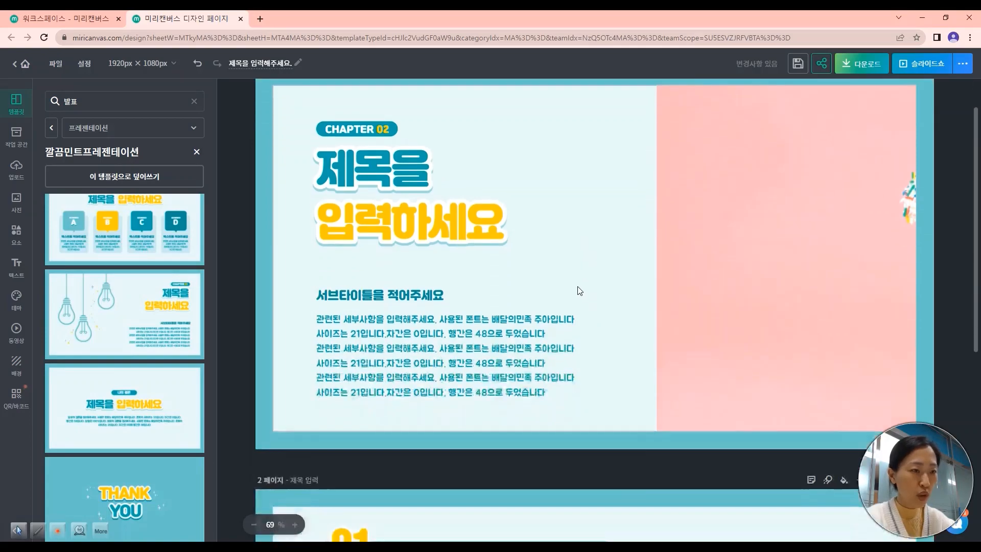
scroll(566, 386, down, 8)
scroll(565, 387, up, 9)
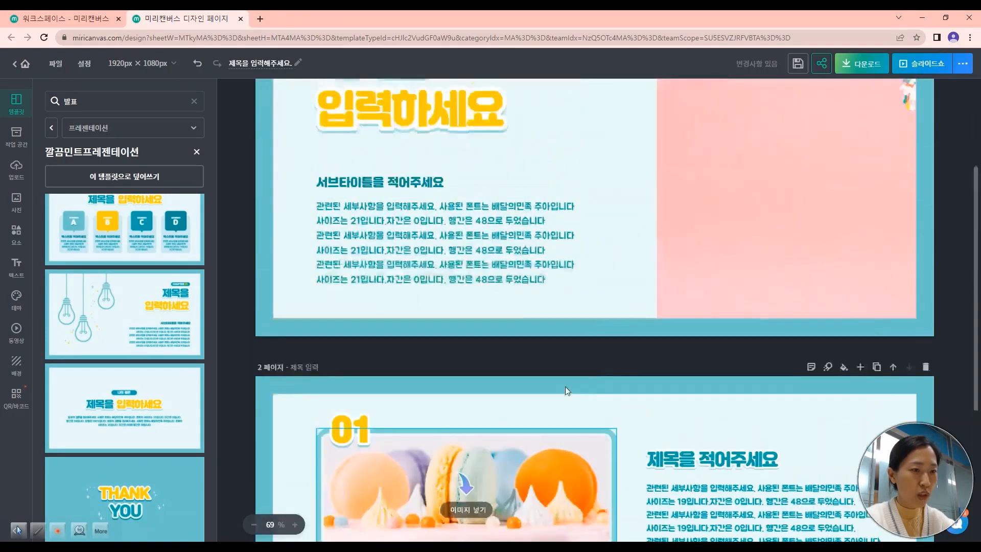
scroll(565, 386, down, 8)
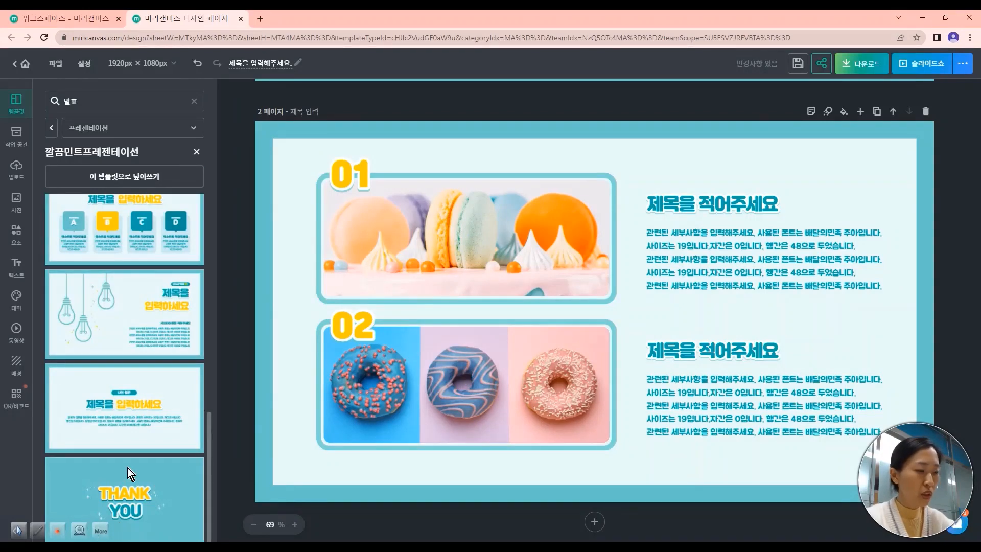
Step: Leave the mint template, open the purple 깔끔한 프레젠테이션 template from the found templates and browse its page layouts
click(195, 159)
scroll(167, 364, down, 5)
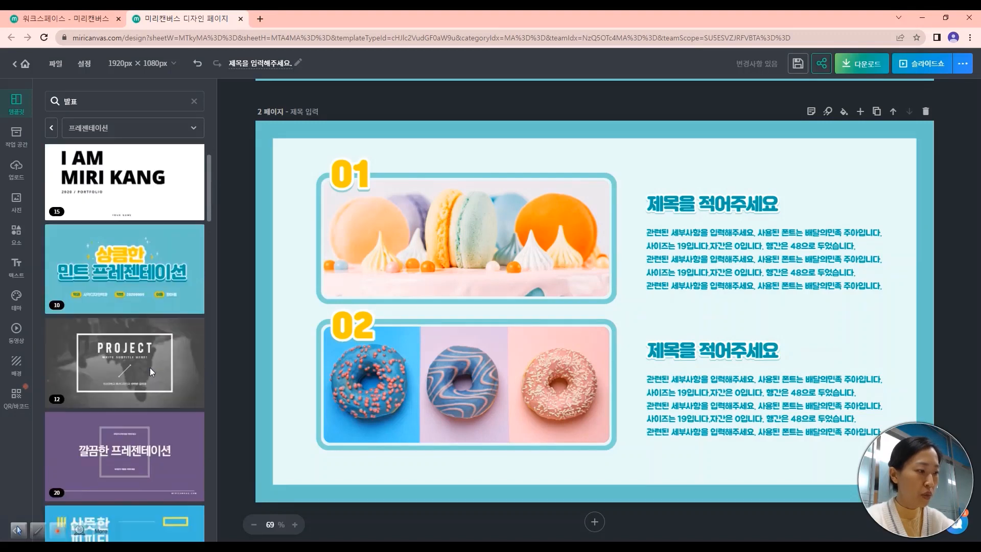
mouse_move(127, 253)
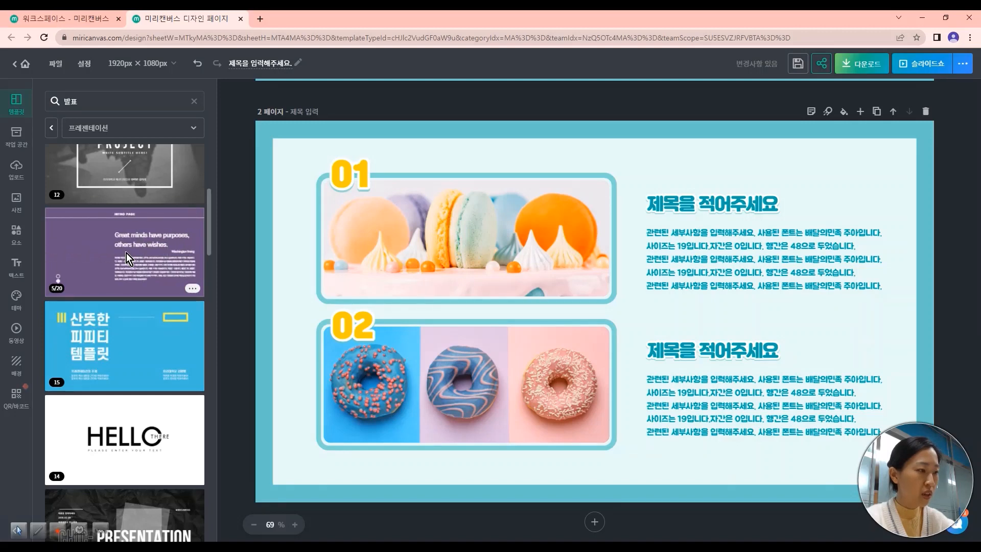
click(126, 253)
scroll(128, 412, down, 5)
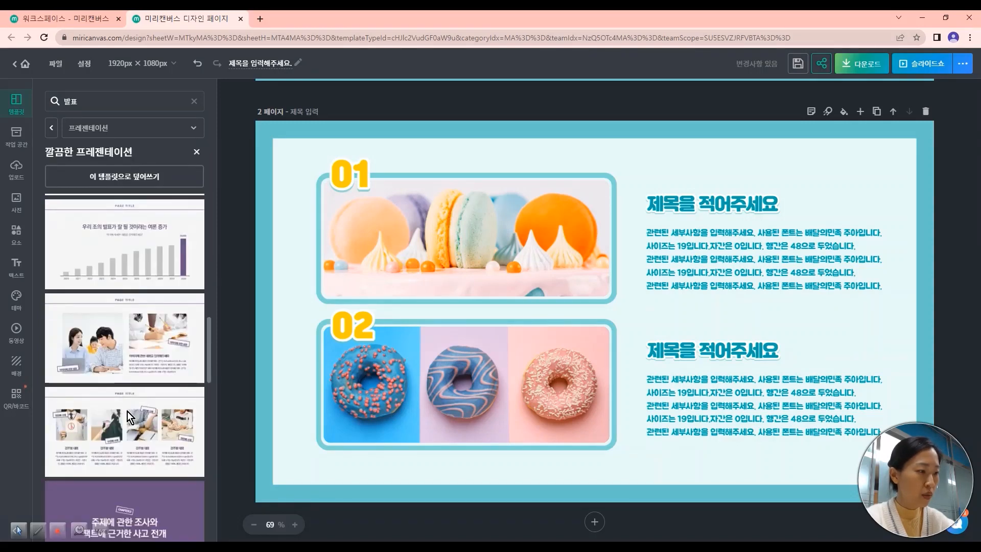
scroll(128, 412, down, 10)
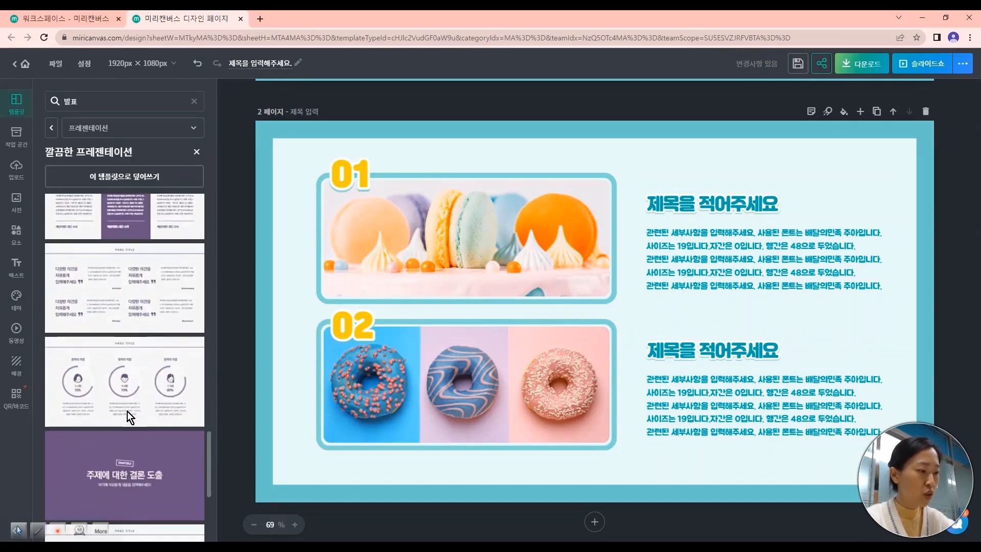
scroll(128, 412, up, 10)
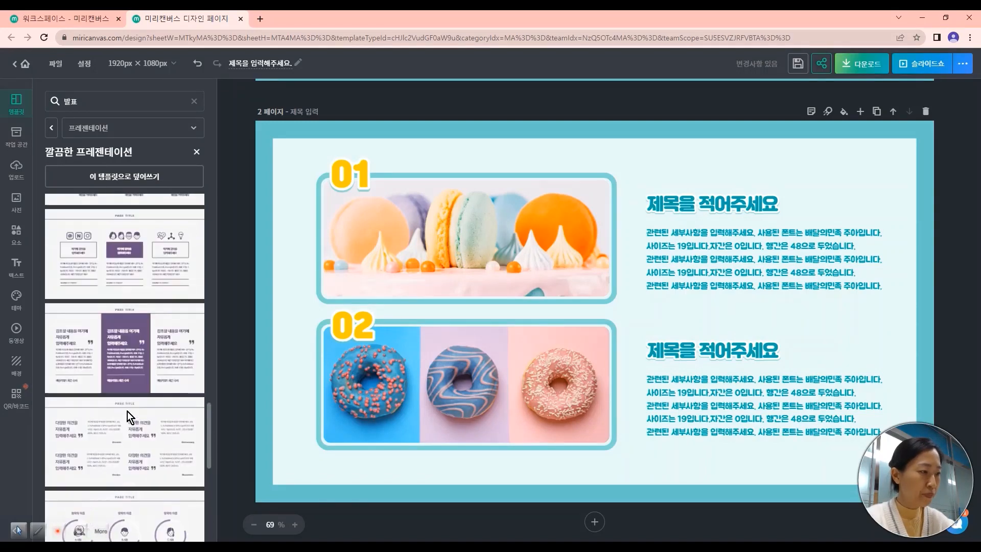
scroll(127, 412, up, 4)
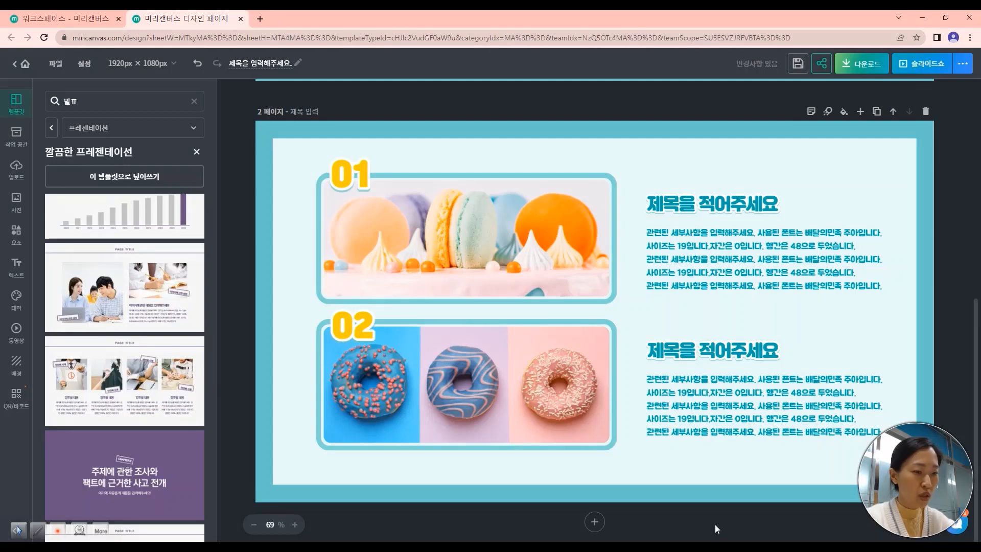
Step: Add a third page with the purple template's four-photo layout and a fourth page with its bar chart layout
click(595, 523)
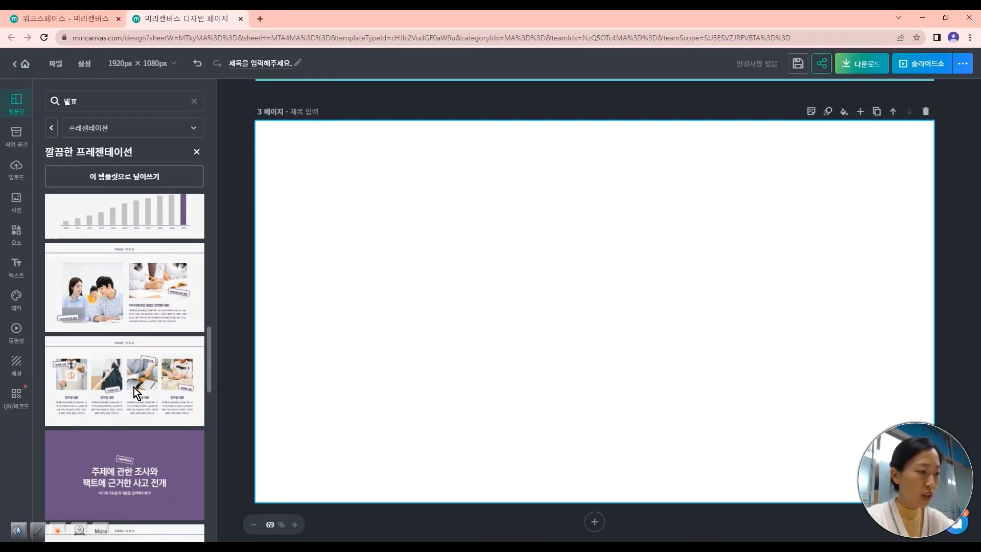
click(134, 387)
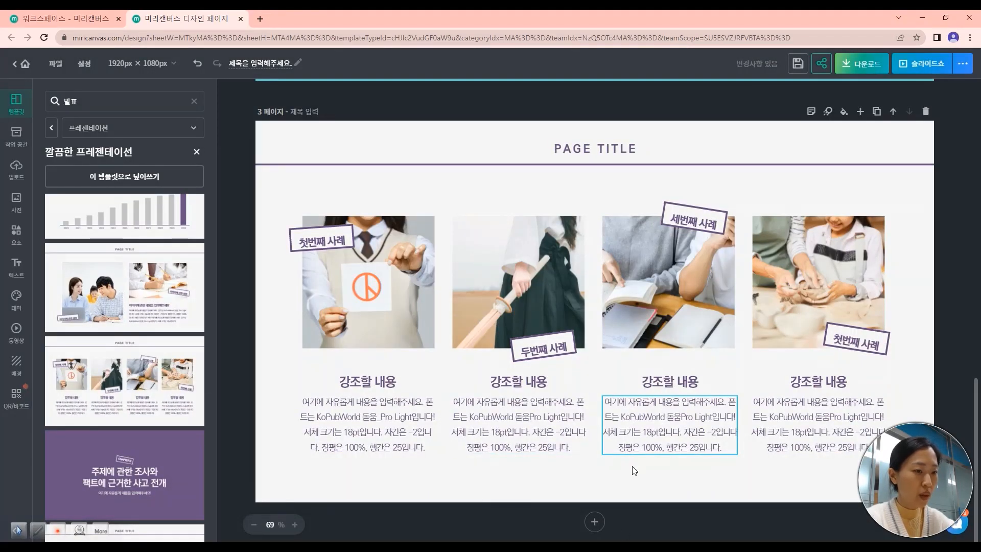
click(596, 523)
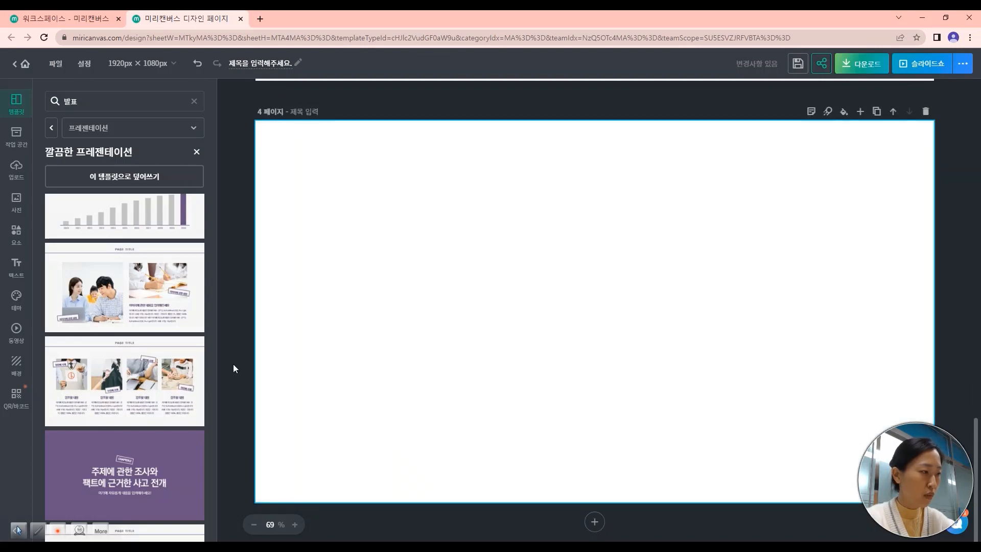
scroll(128, 351, up, 2)
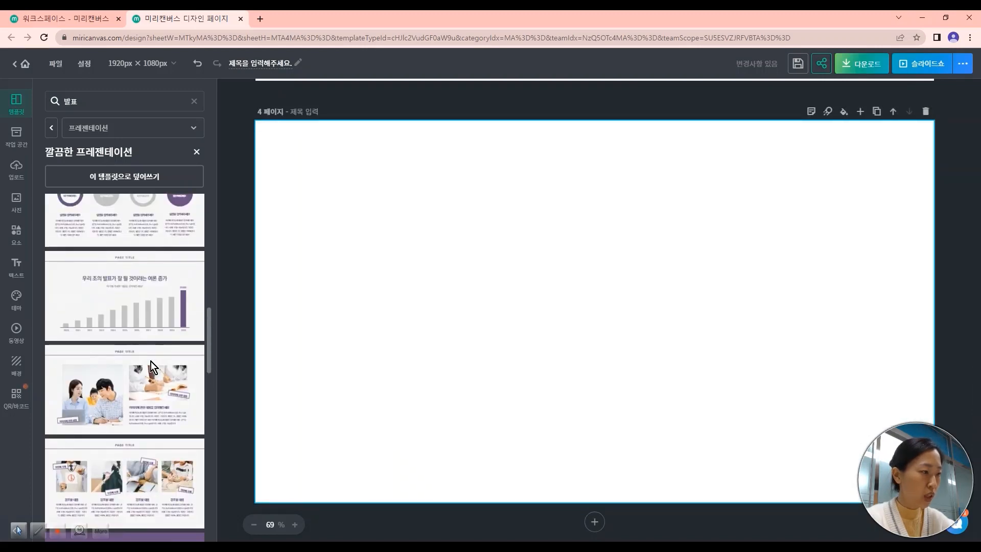
click(134, 302)
Step: Compare the colours and style of all four pages, and close the purple template's page list
scroll(760, 394, up, 20)
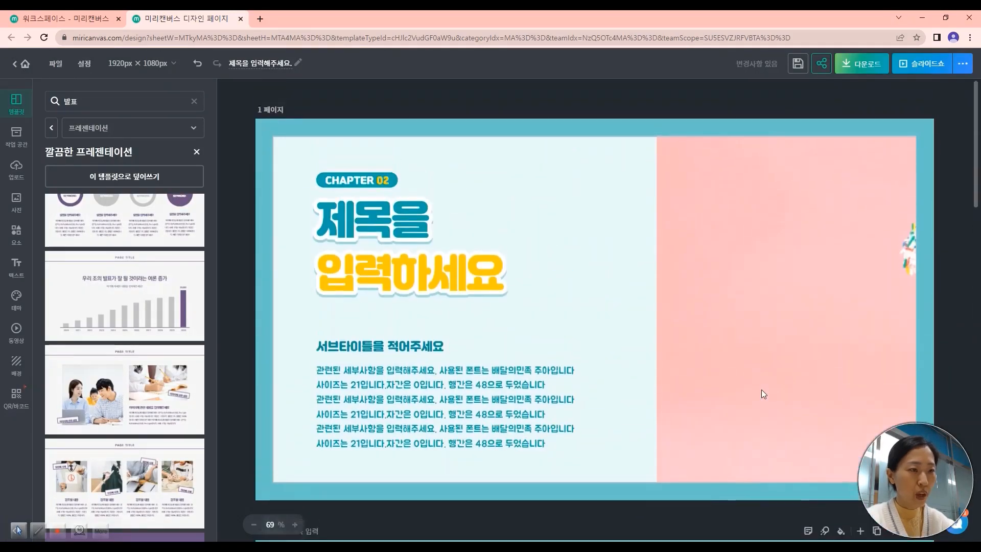
scroll(763, 393, down, 20)
scroll(763, 393, up, 20)
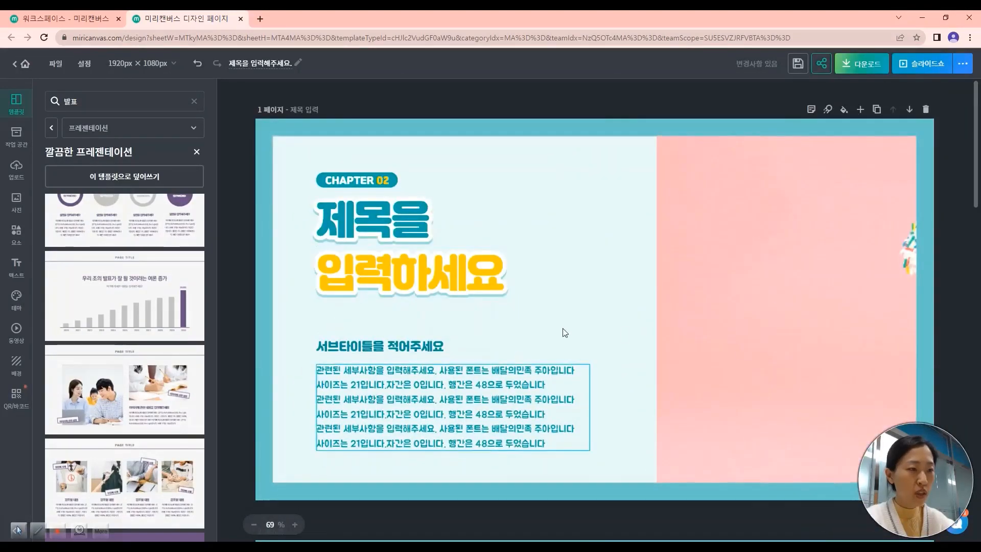
scroll(532, 317, down, 10)
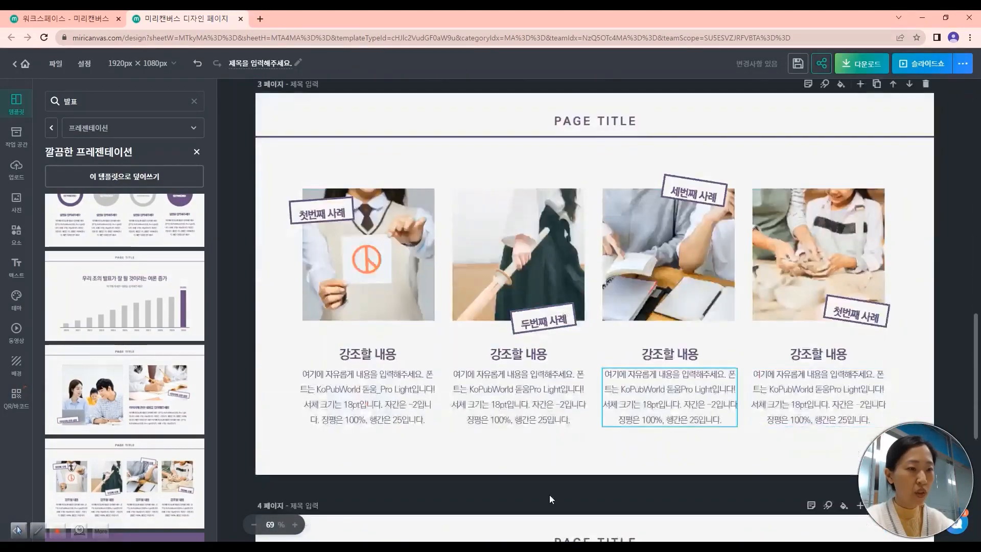
scroll(548, 498, down, 4)
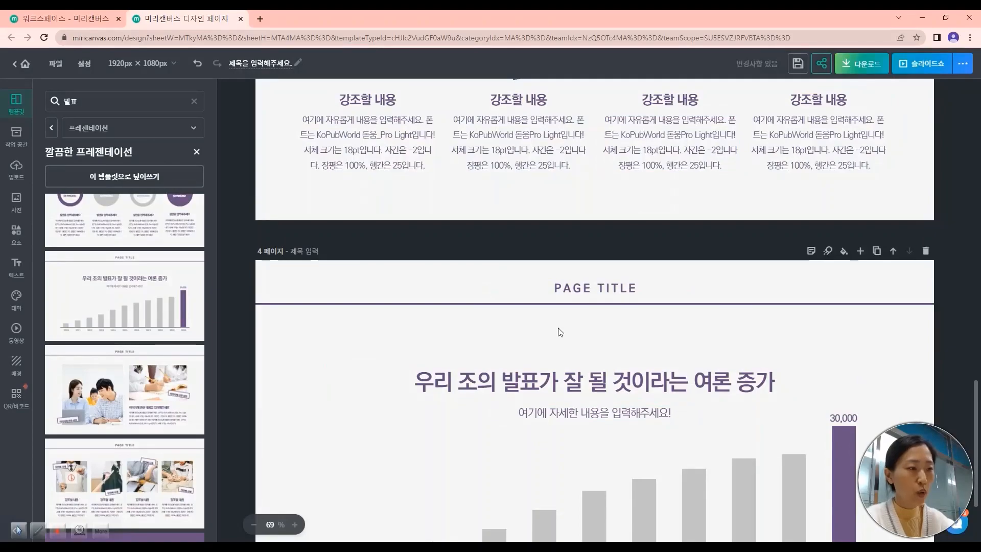
scroll(559, 331, up, 15)
scroll(561, 335, up, 3)
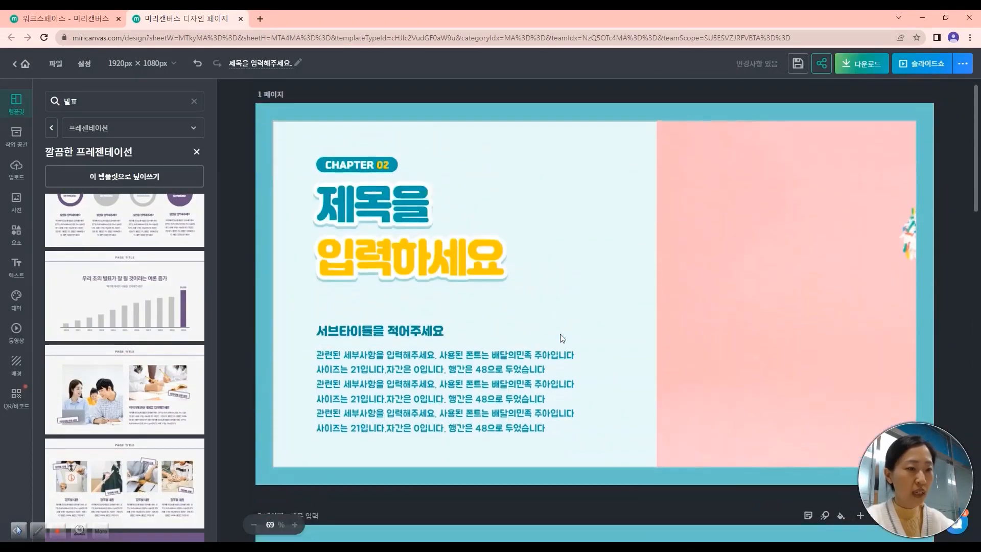
scroll(560, 335, down, 12)
scroll(561, 337, up, 18)
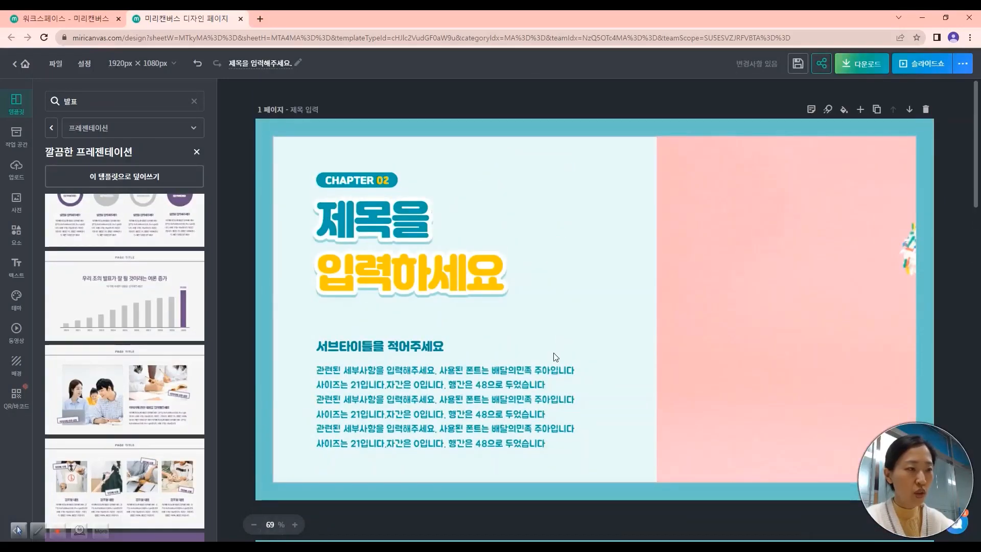
scroll(557, 357, down, 10)
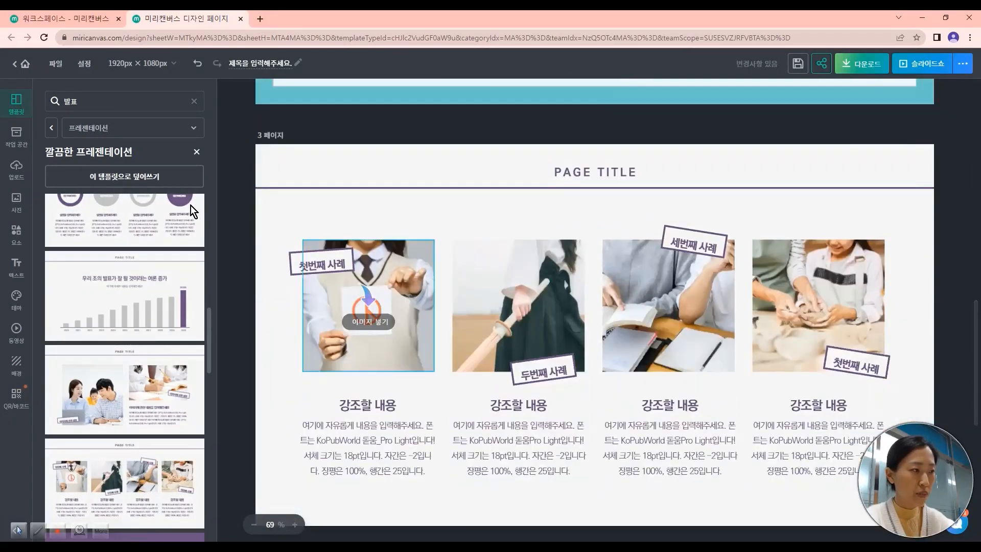
click(198, 152)
scroll(563, 291, up, 6)
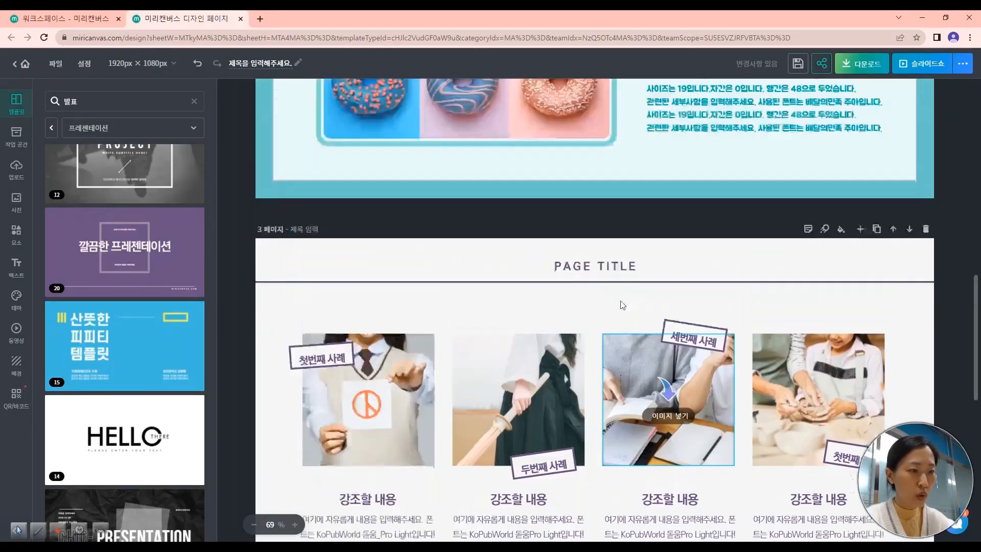
scroll(627, 297, up, 7)
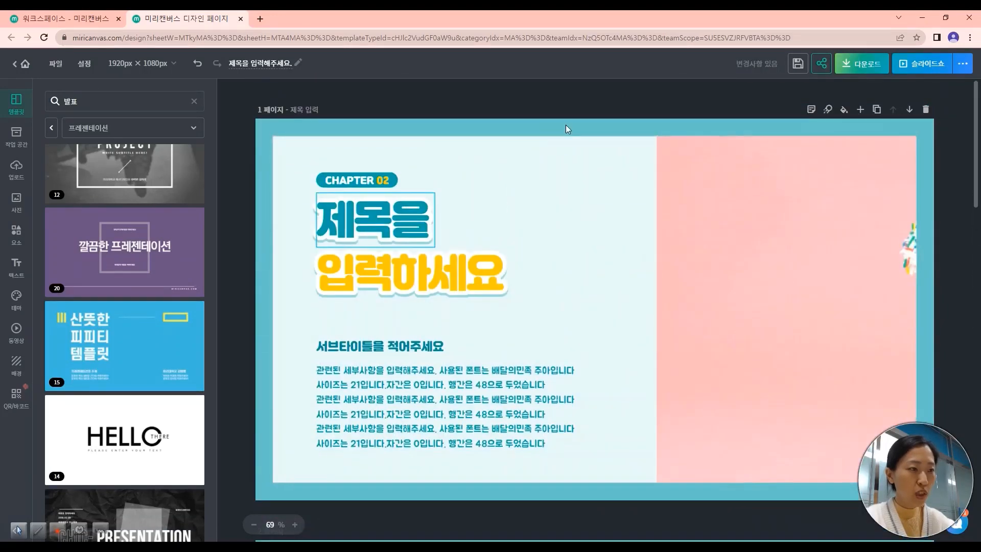
Step: Recolour the second 강조할 내용 heading on page 3 to #77D6C9, sampled from page 2's mint border, and extend the change to all same-coloured elements
scroll(557, 335, down, 7)
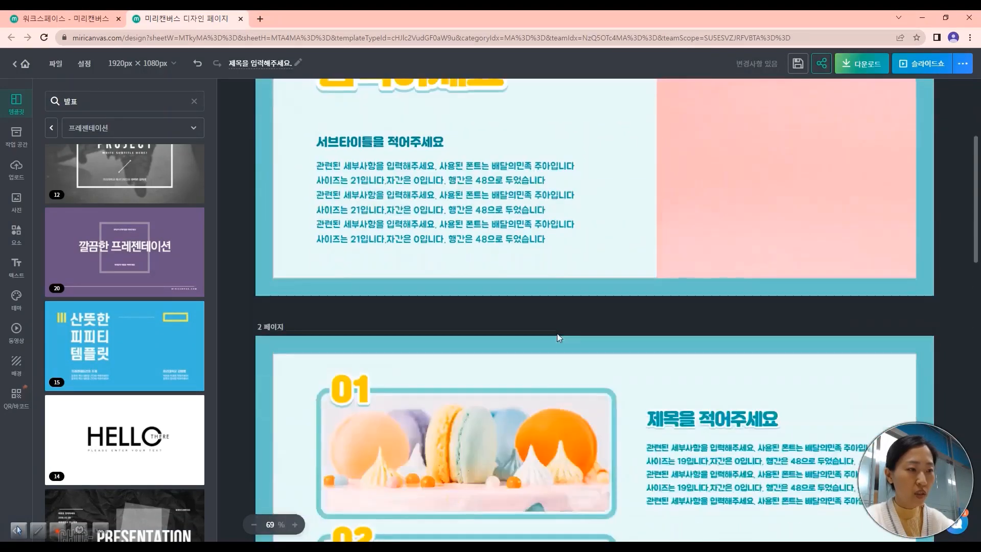
scroll(557, 332, down, 6)
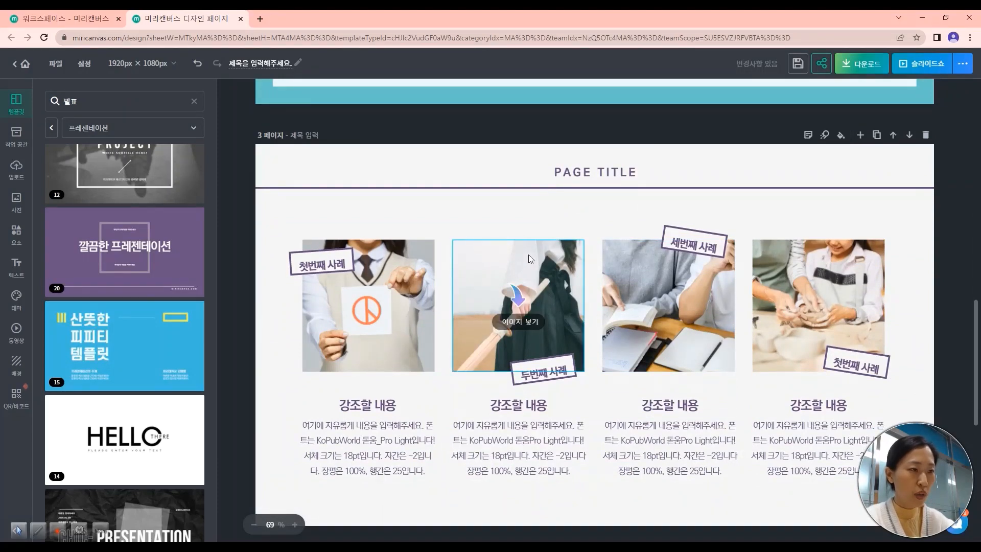
click(525, 411)
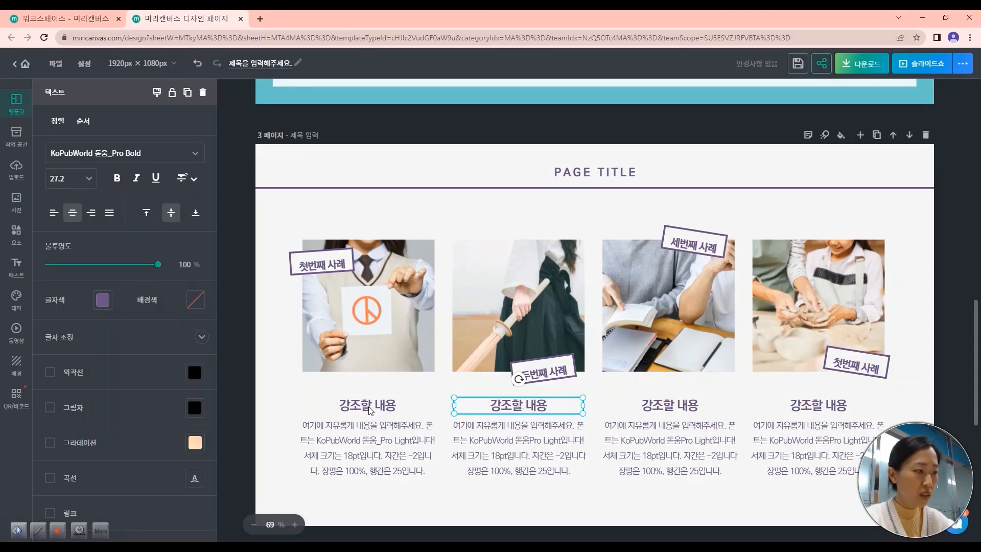
click(105, 300)
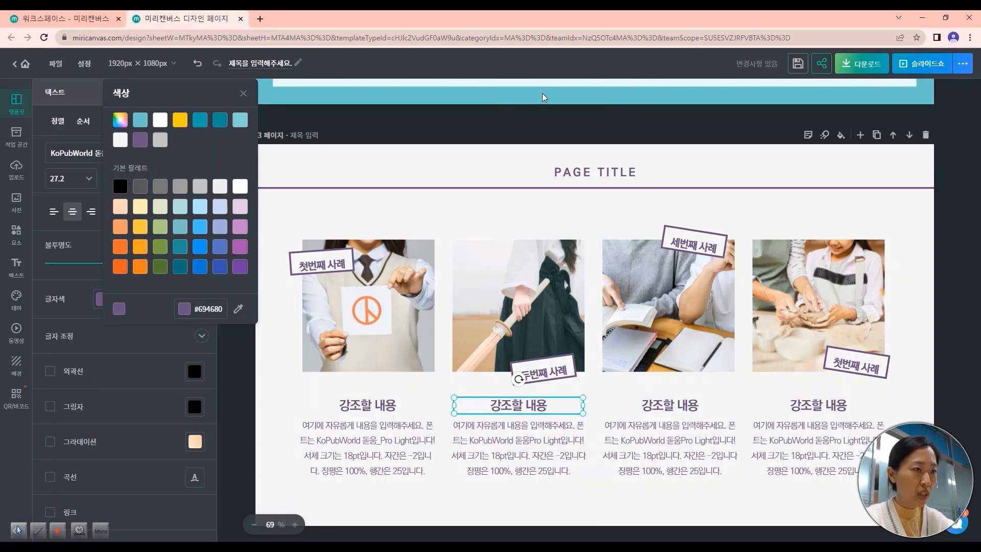
click(239, 308)
scroll(512, 342, up, 5)
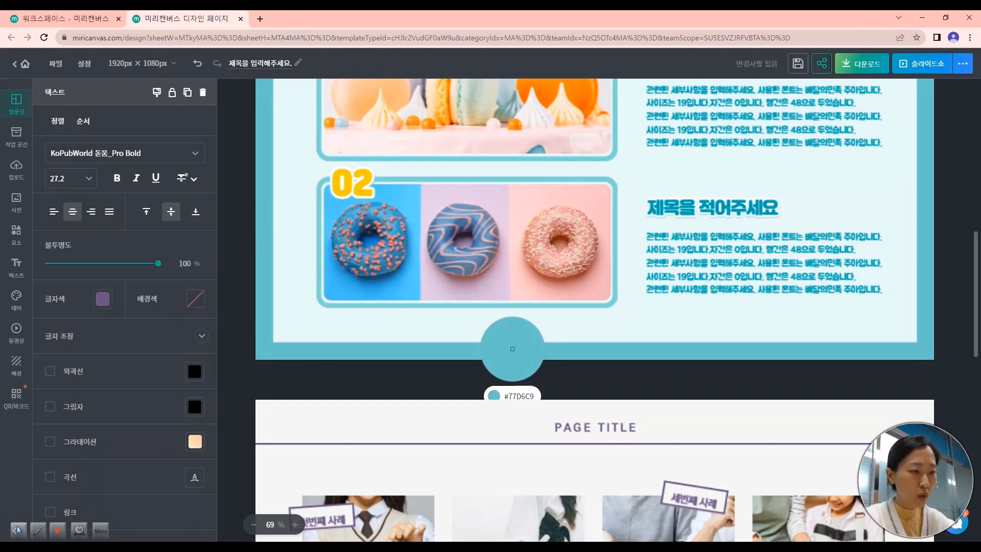
click(513, 349)
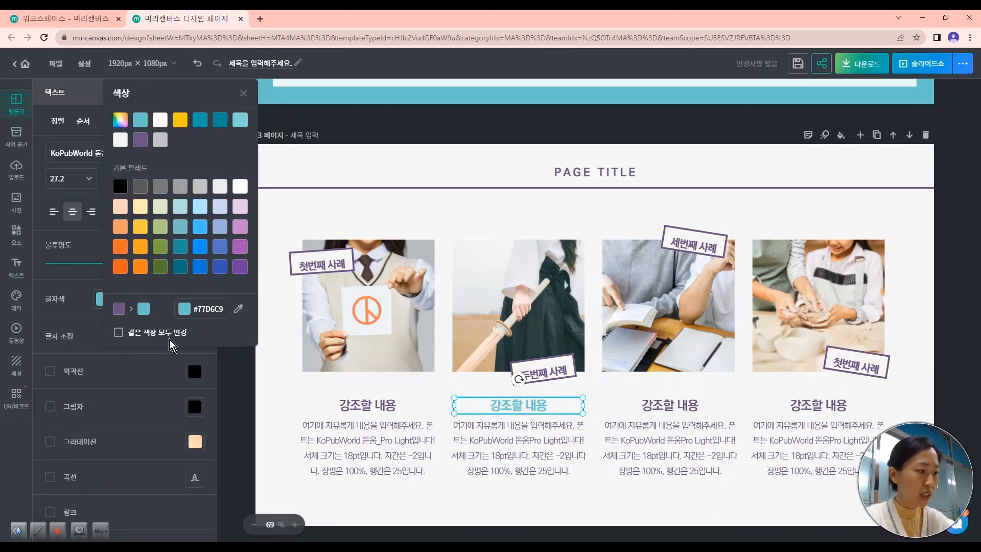
click(120, 333)
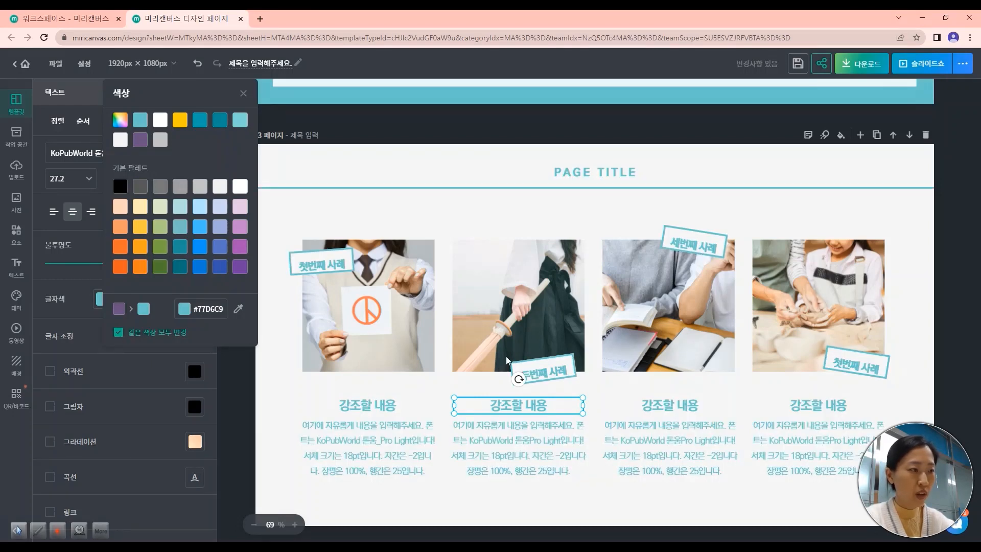
Step: Close the colour settings and review the mint colouring across all four pages
click(463, 174)
scroll(678, 329, up, 5)
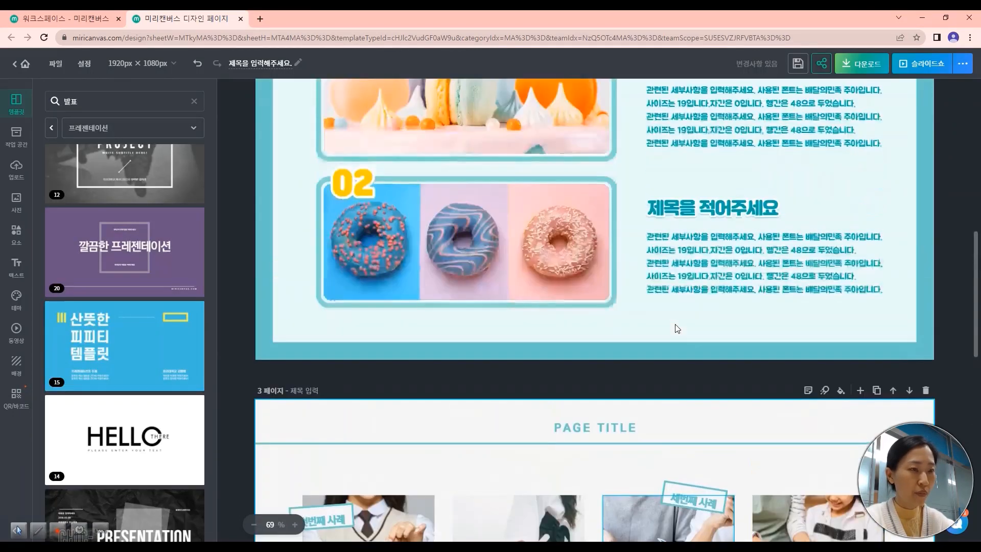
scroll(677, 329, up, 3)
scroll(670, 307, down, 10)
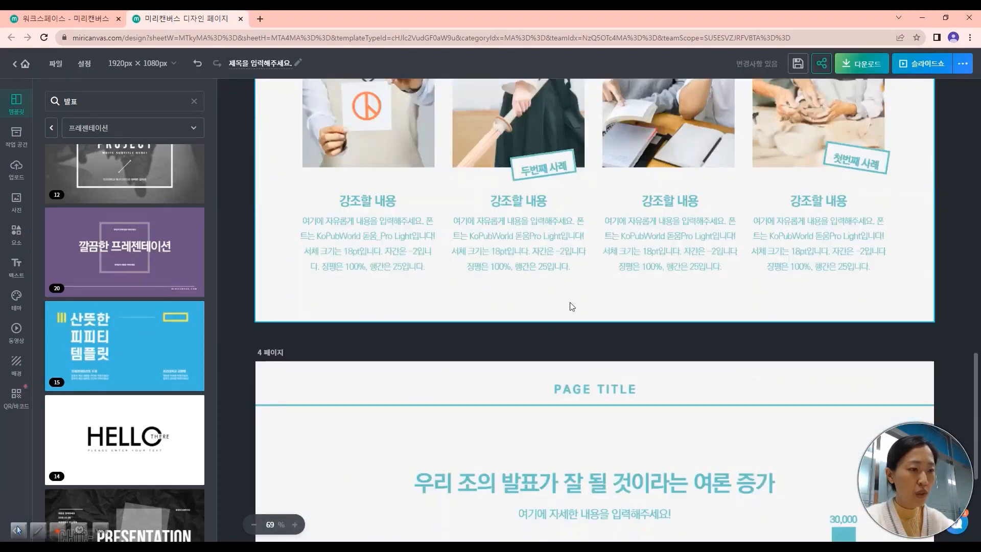
scroll(613, 307, down, 3)
scroll(670, 336, up, 8)
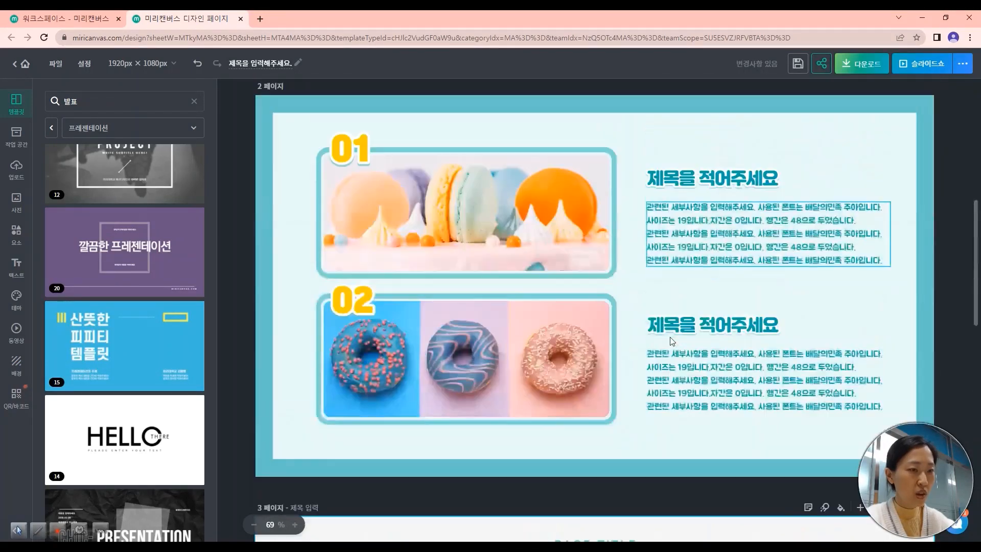
scroll(671, 339, up, 8)
scroll(671, 339, down, 7)
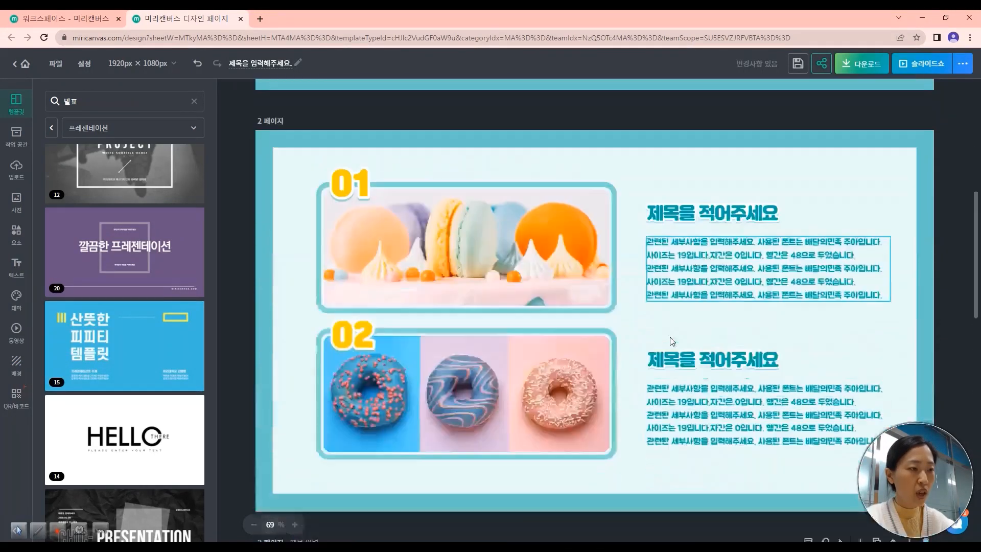
scroll(670, 338, down, 16)
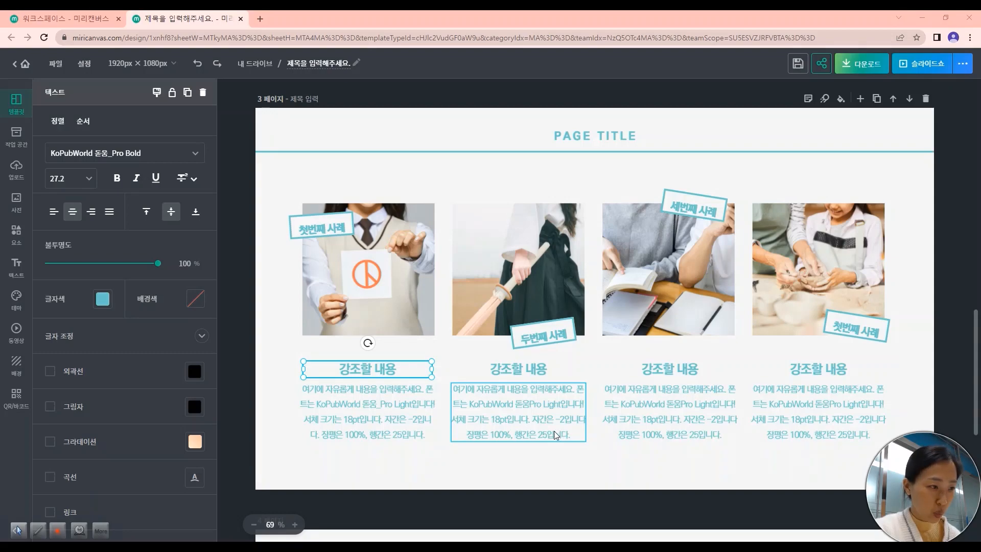
scroll(554, 431, up, 5)
scroll(554, 435, up, 12)
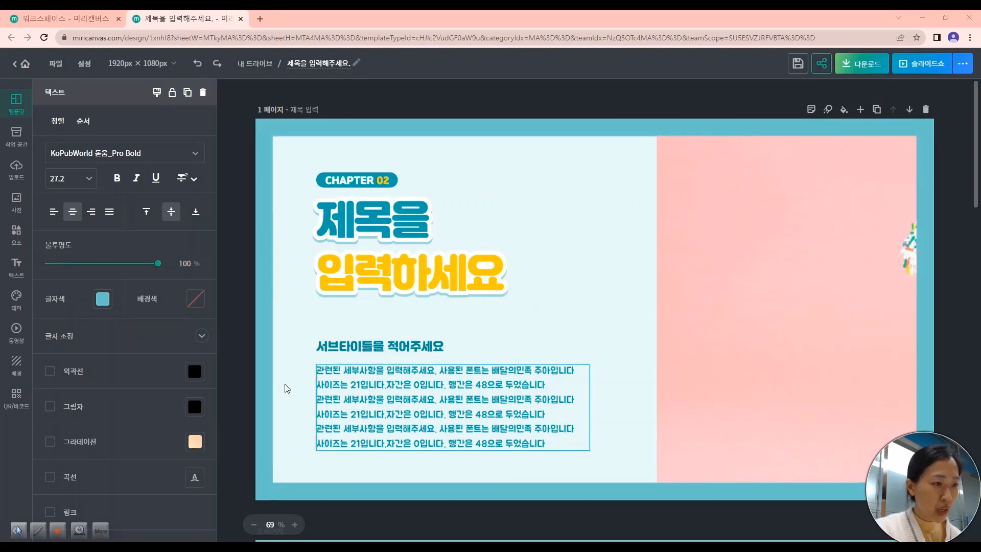
scroll(401, 329, down, 15)
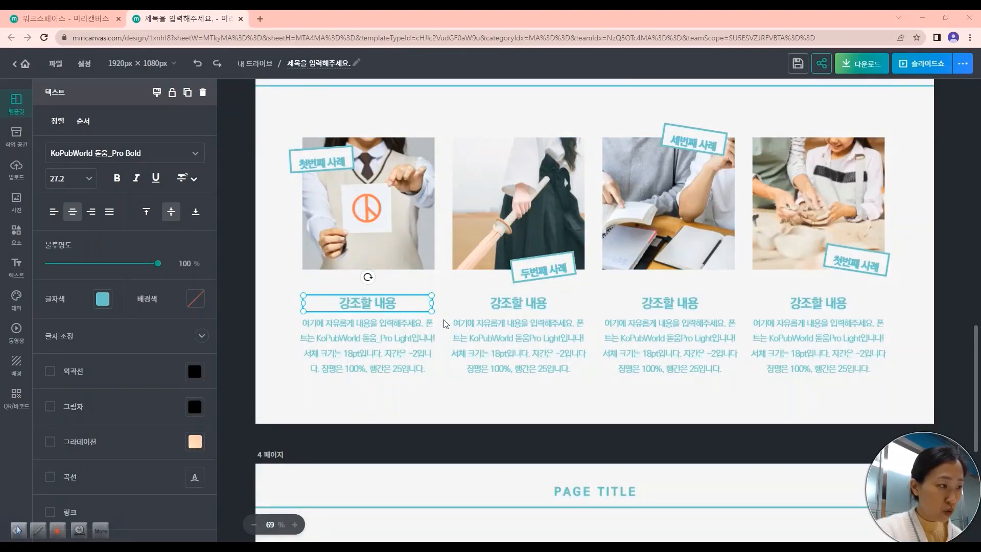
Step: Compare the font of page 3's first 강조할 내용 heading with the title fonts on pages 1 and 2
double_click(382, 303)
scroll(368, 286, up, 15)
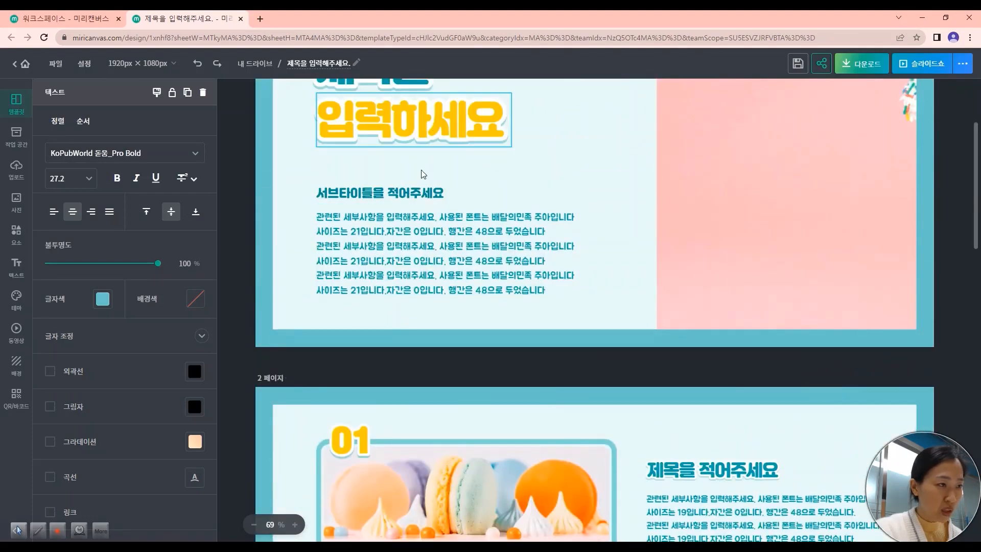
scroll(421, 174, up, 3)
click(404, 225)
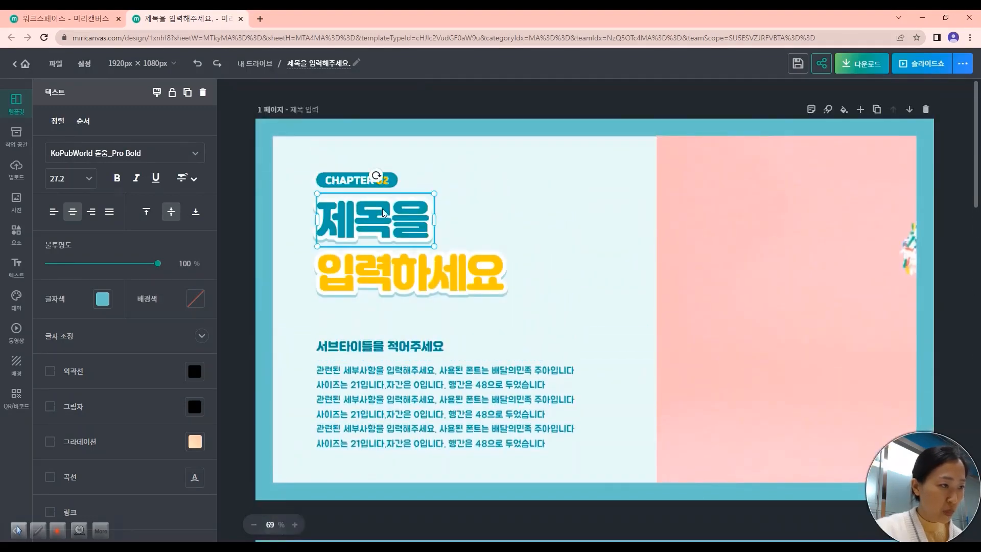
scroll(408, 265, down, 10)
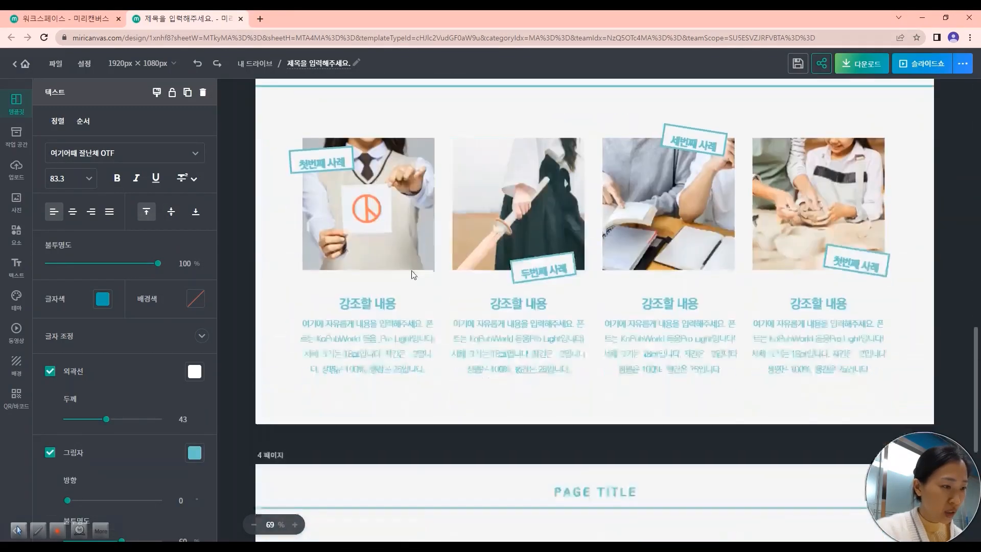
scroll(400, 200, up, 4)
scroll(627, 230, up, 4)
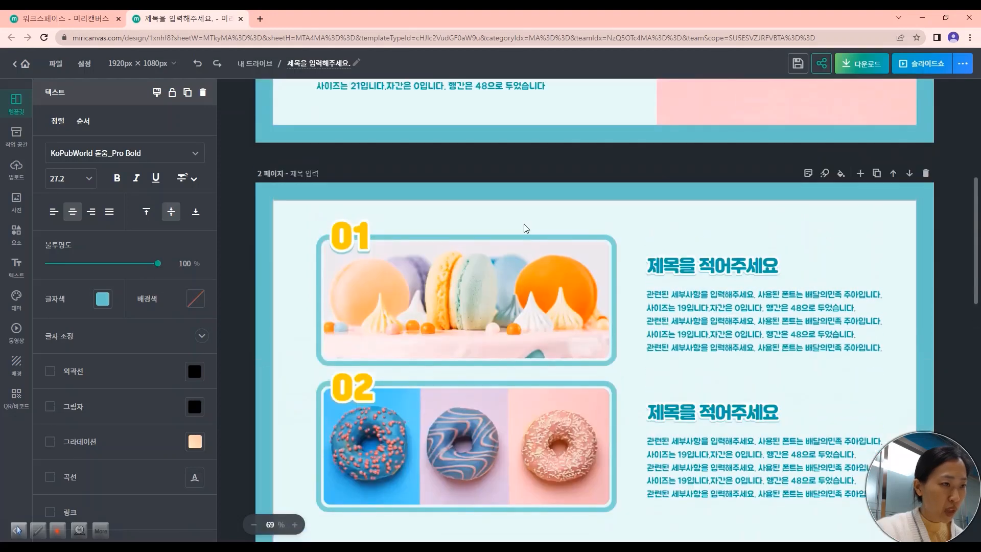
click(731, 275)
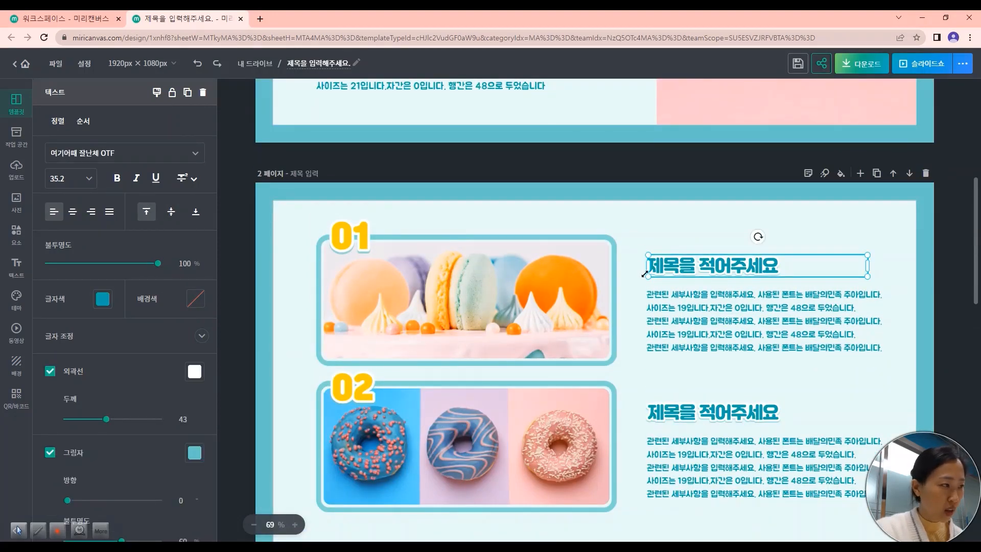
scroll(673, 267, down, 12)
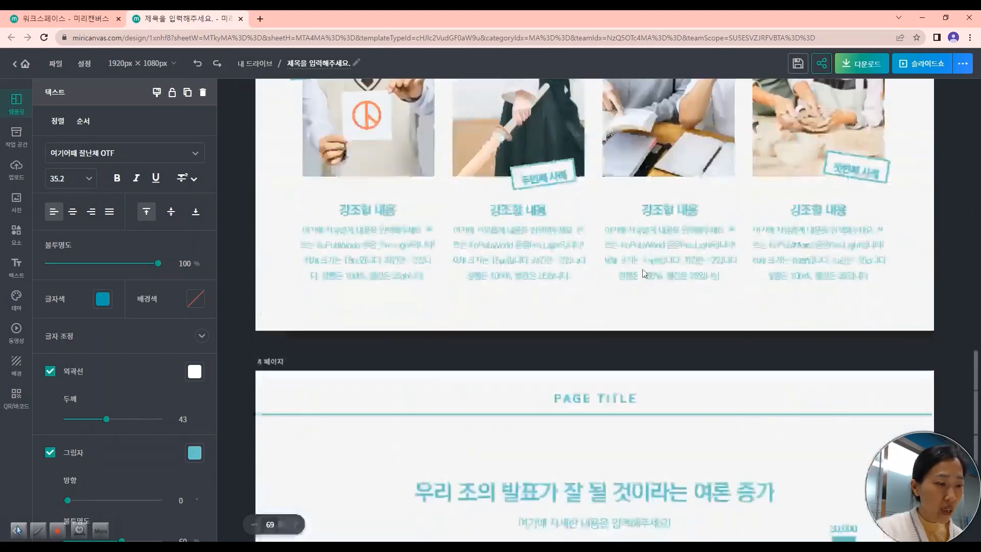
Step: Set the first 강조할 내용 heading on page 3 to the 여기어때 잘난체 OTF font and apply it to all text sharing its font
click(356, 205)
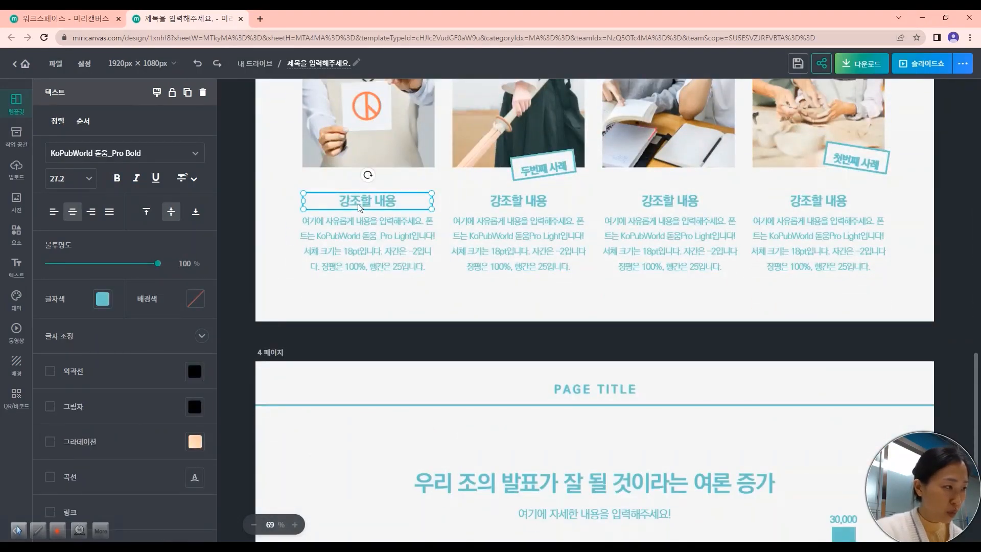
click(201, 152)
scroll(125, 258, up, 10)
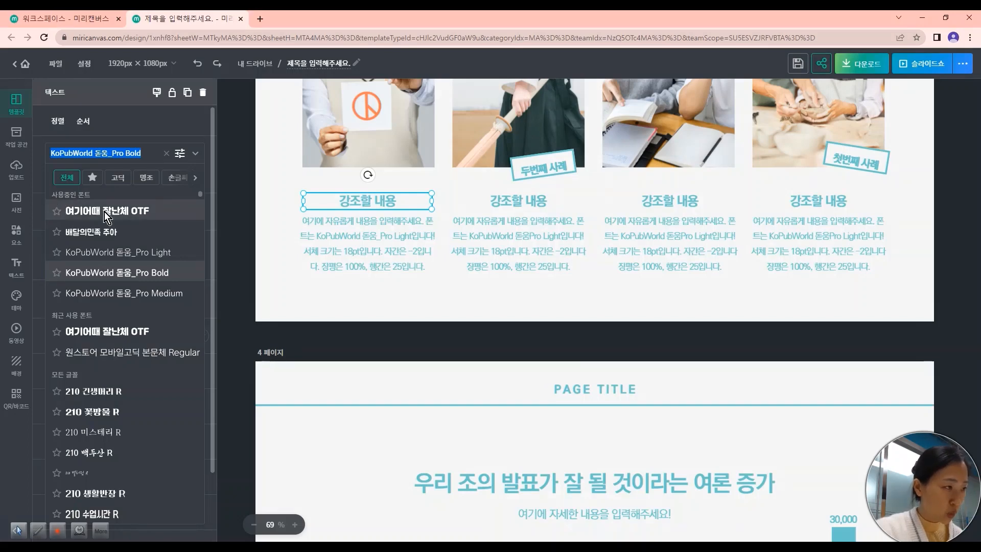
click(104, 212)
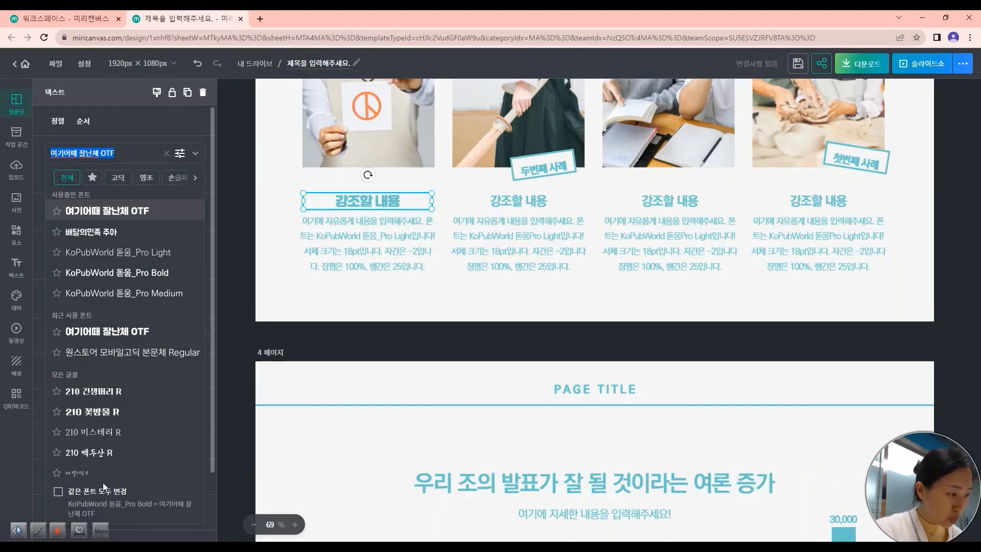
click(59, 490)
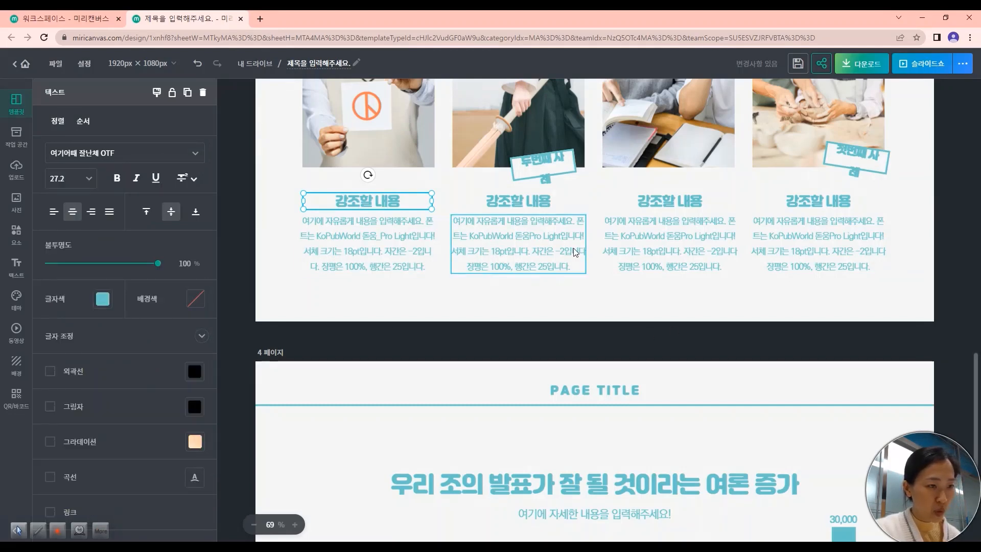
Step: Check the heading and label fonts on pages 3 and 4 against the mint pages
scroll(574, 247, down, 5)
scroll(573, 255, up, 15)
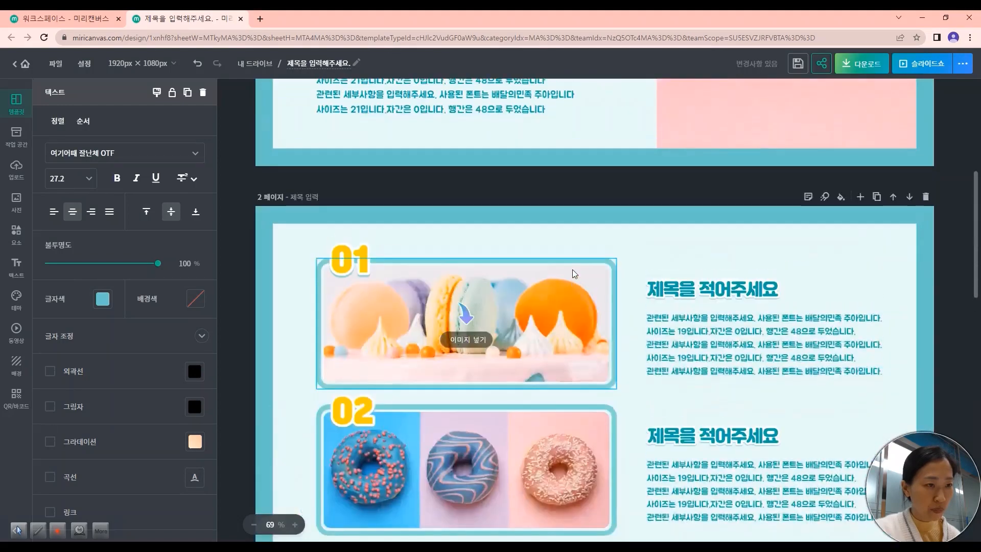
scroll(575, 274, down, 10)
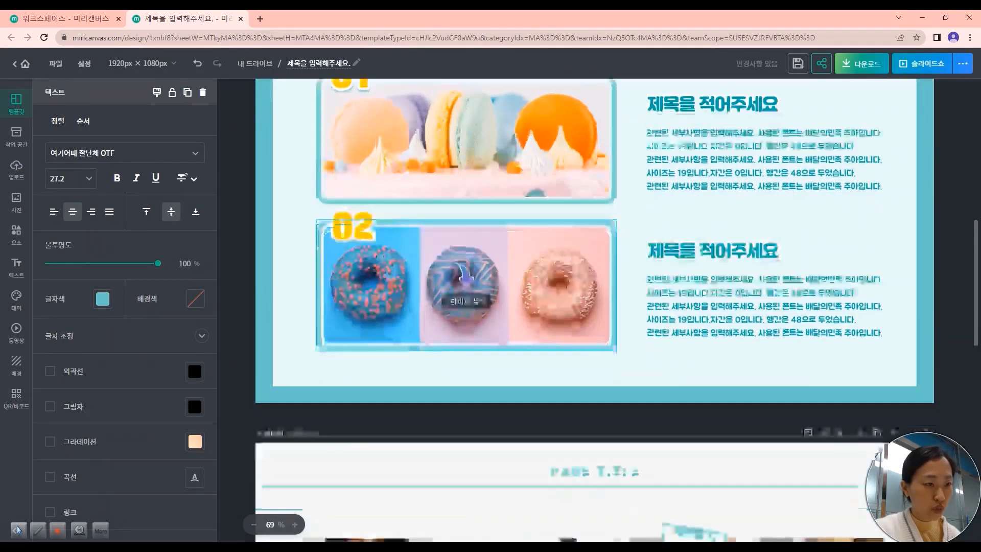
scroll(614, 368, down, 3)
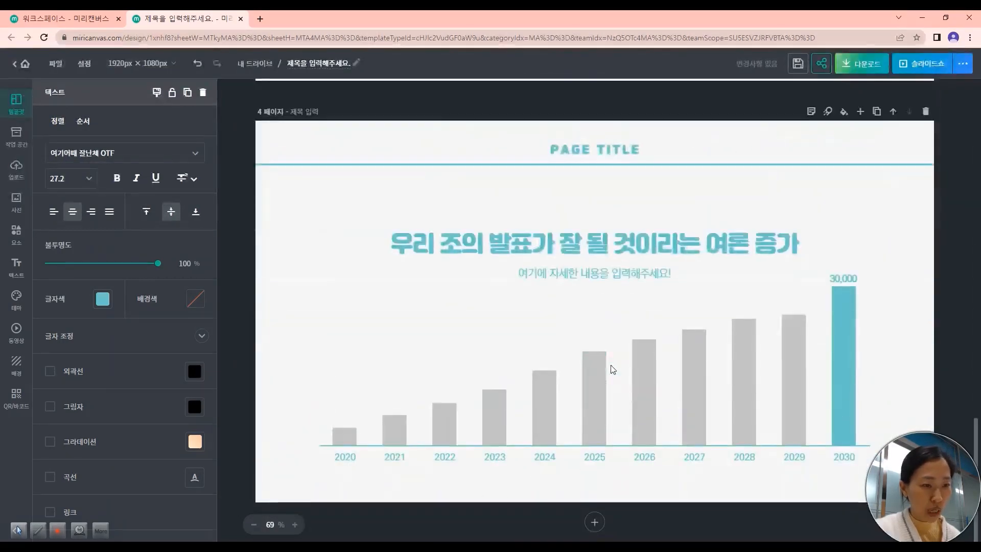
scroll(610, 367, up, 6)
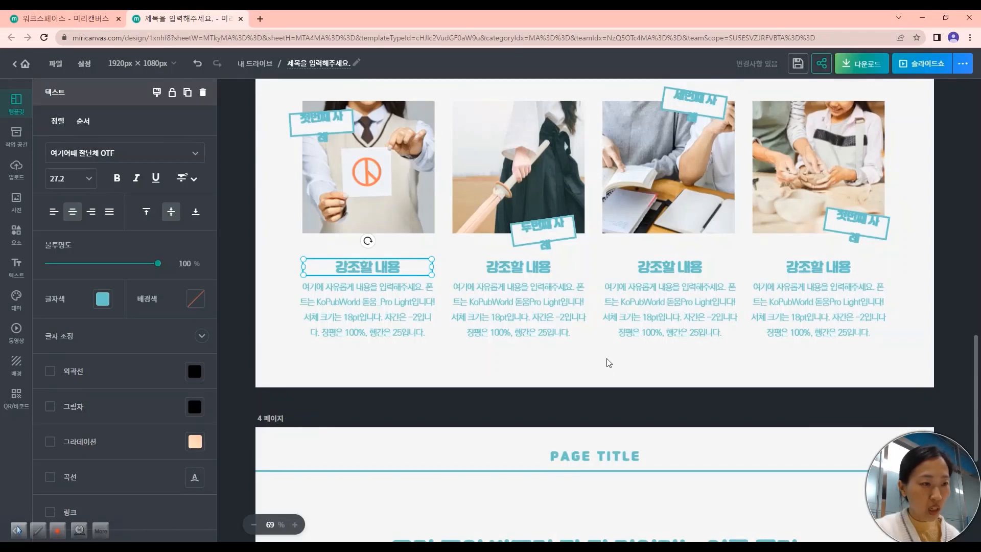
scroll(609, 363, up, 6)
scroll(606, 357, down, 5)
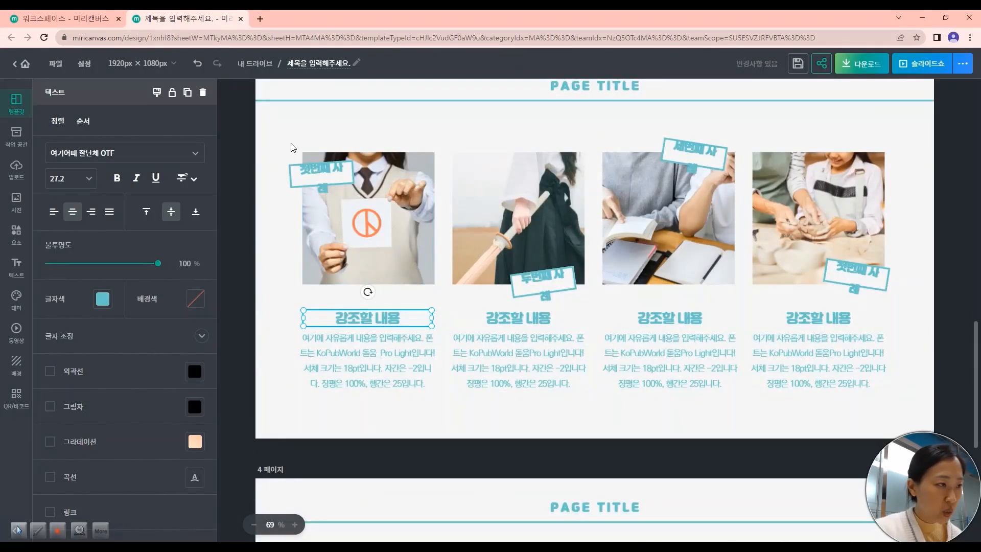
Step: Widen the 첫번째 사례 label text on page 3's first photo to fit on one line, and position it inside its box
click(320, 181)
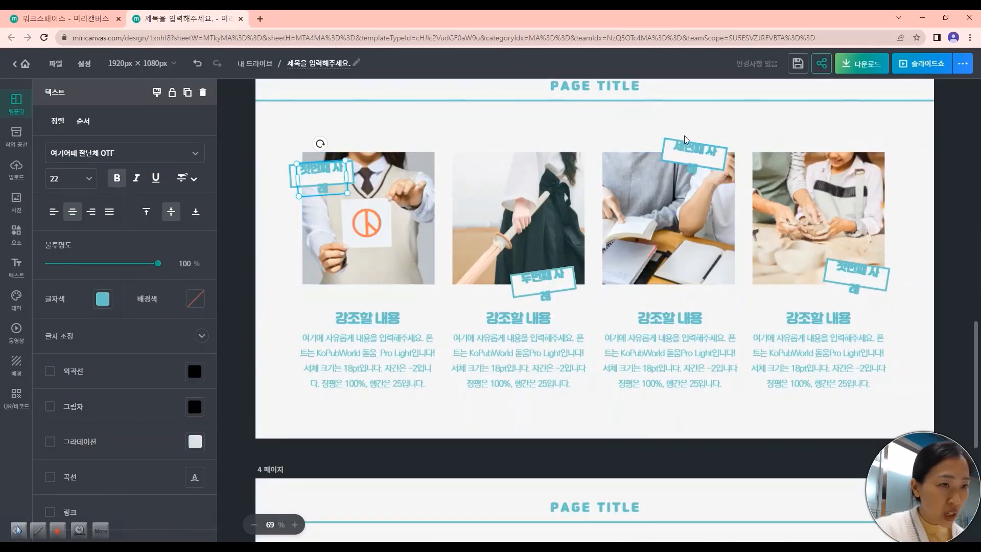
click(544, 279)
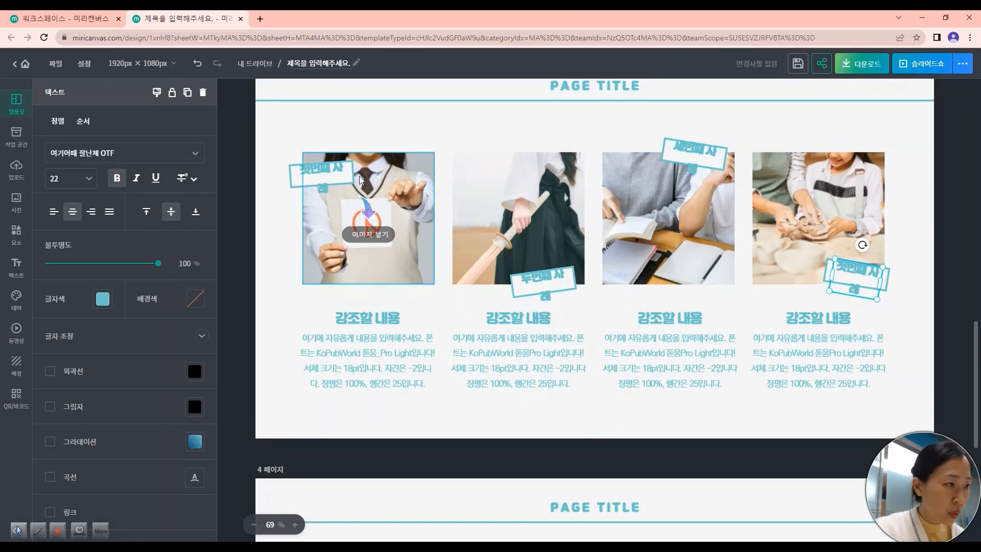
click(325, 179)
drag(345, 177, 354, 177)
click(324, 176)
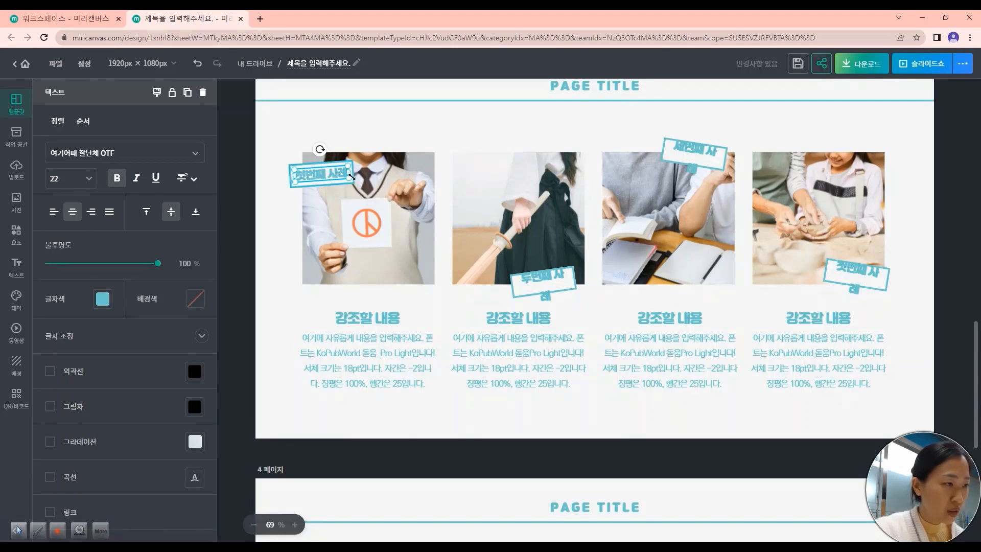
Step: Widen the label texts on page 3's second, third and fourth photos to fit on one line, and position them inside their boxes
click(543, 280)
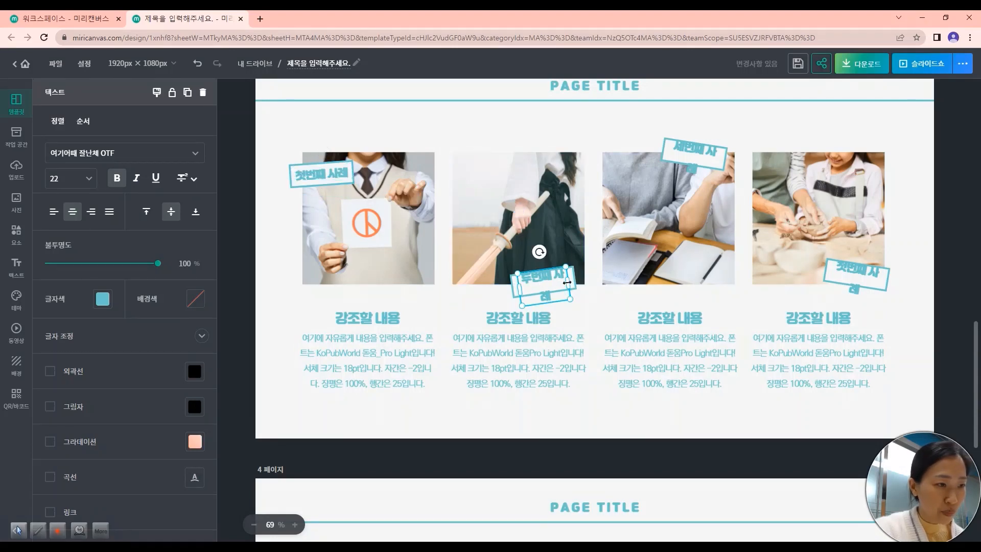
drag(567, 283, 547, 286)
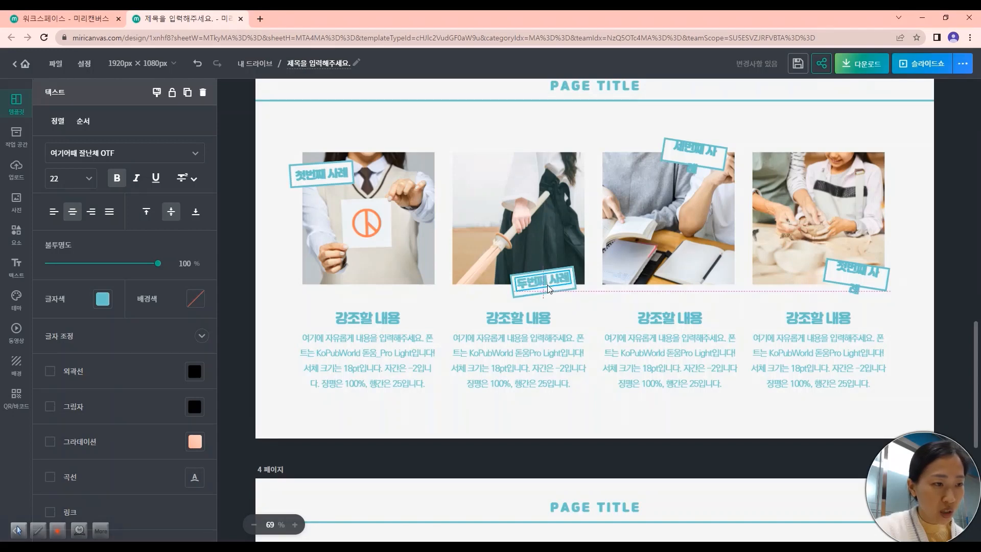
click(699, 157)
drag(720, 160, 726, 161)
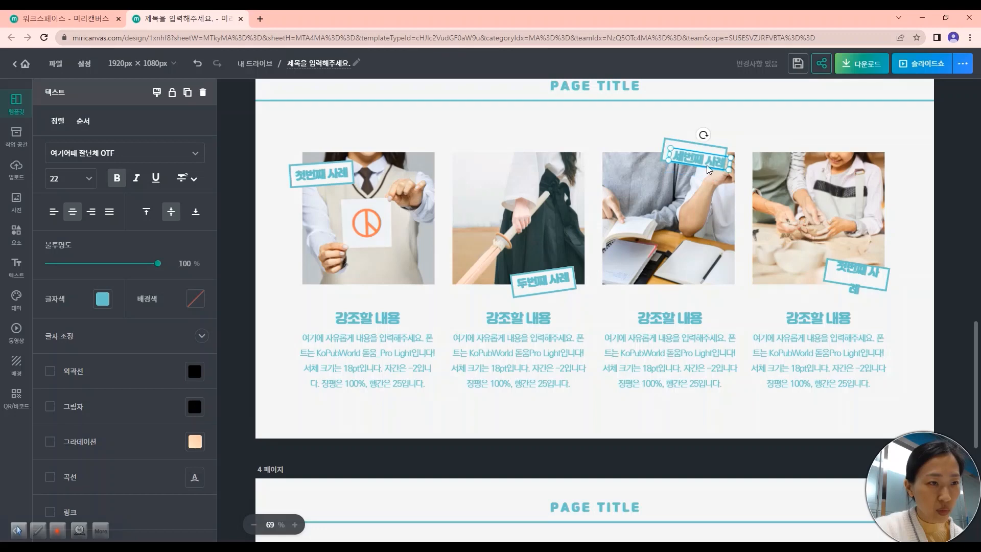
click(877, 281)
drag(888, 280, 851, 275)
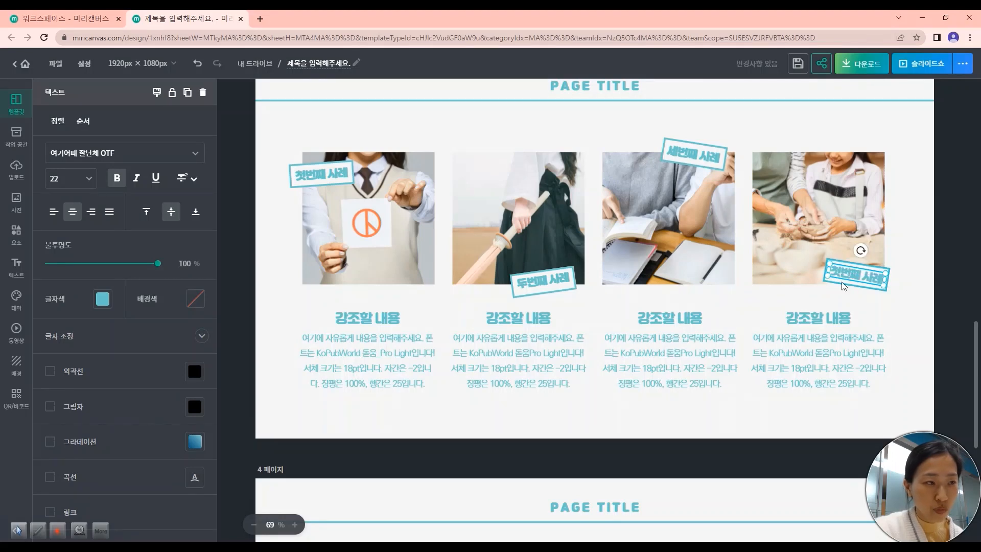
Step: Inspect the text and the outlined box of the first photo's label on page 3 as separate elements, and clear the selection
click(318, 178)
click(313, 186)
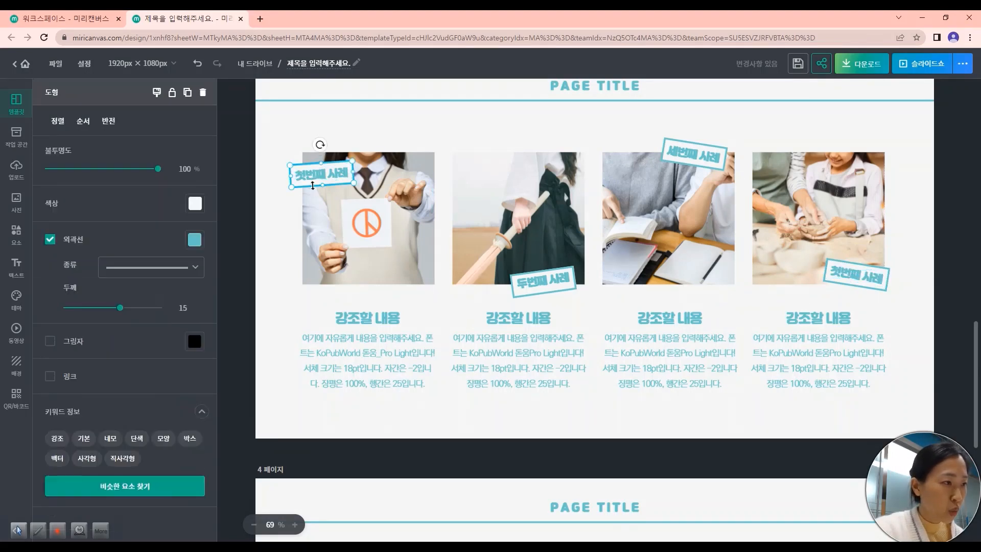
click(318, 181)
click(318, 185)
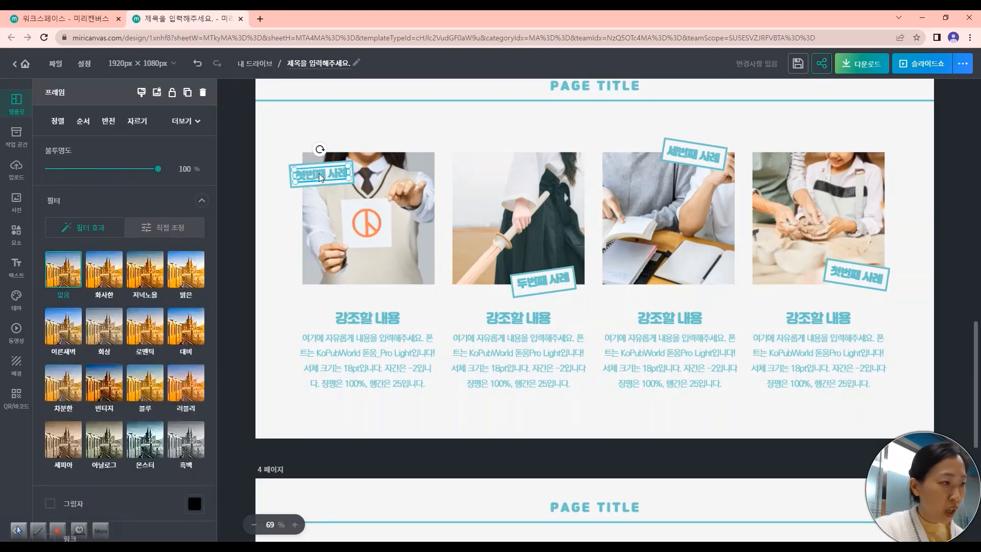
click(319, 173)
double_click(314, 174)
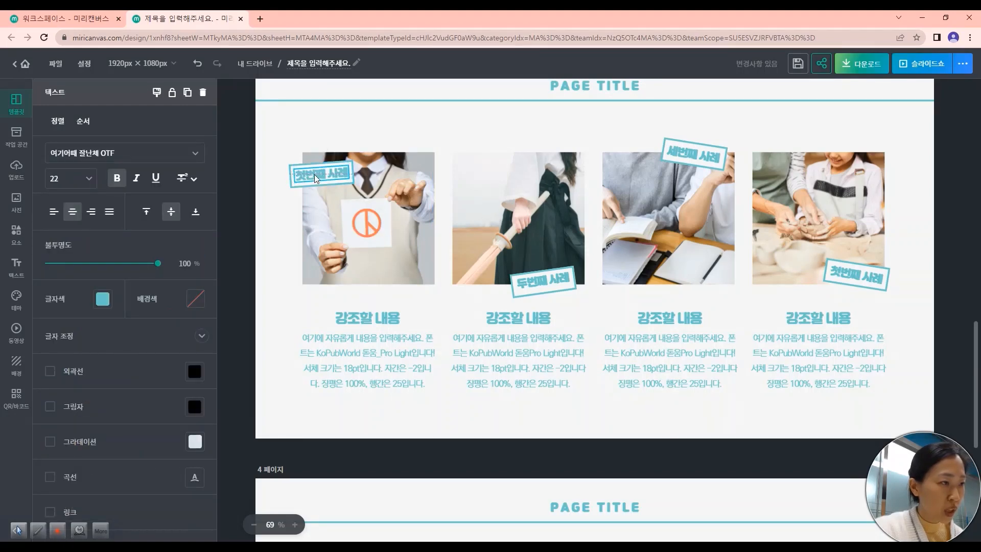
click(315, 186)
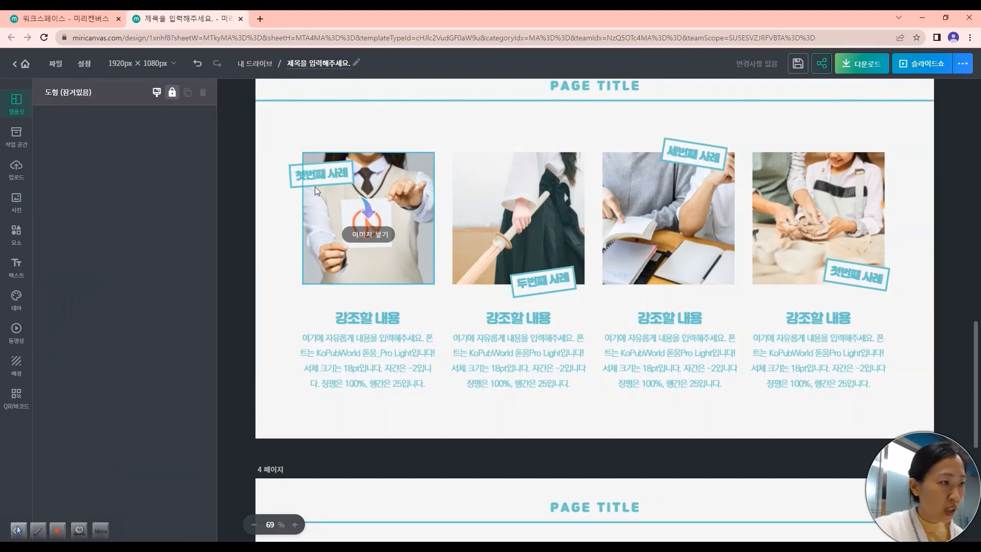
click(316, 175)
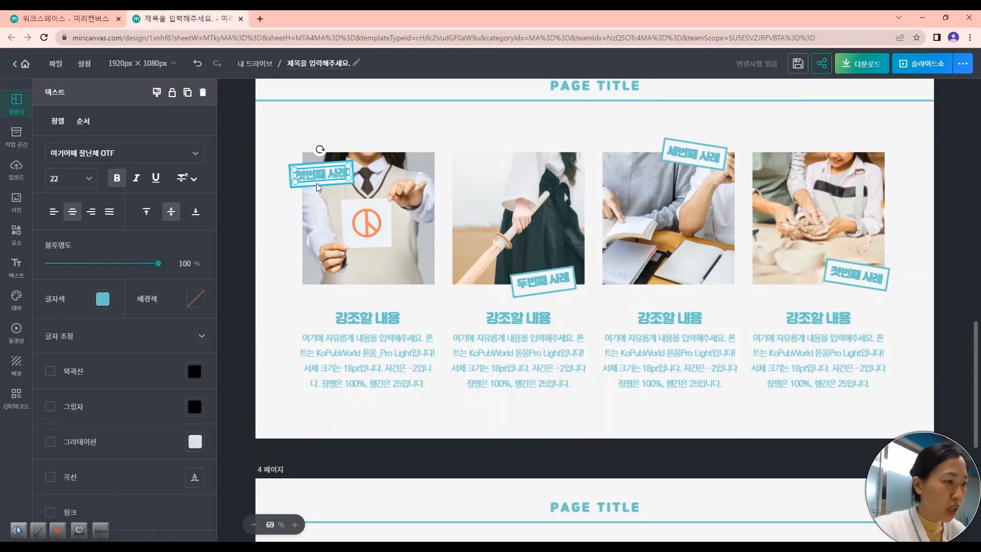
click(281, 208)
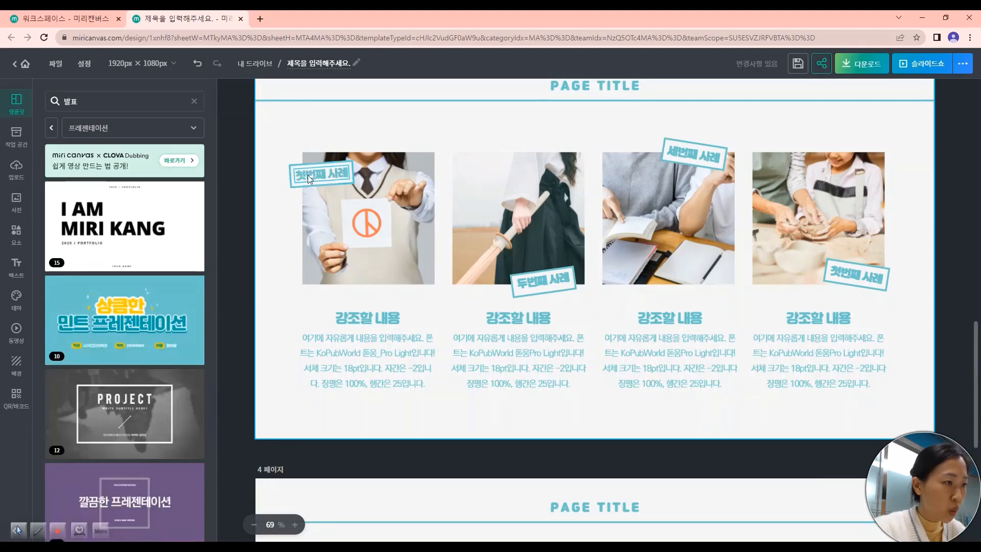
Step: Group the first photo's label text with its outlined box on page 3, and move the group up over the photo's corner
click(309, 176)
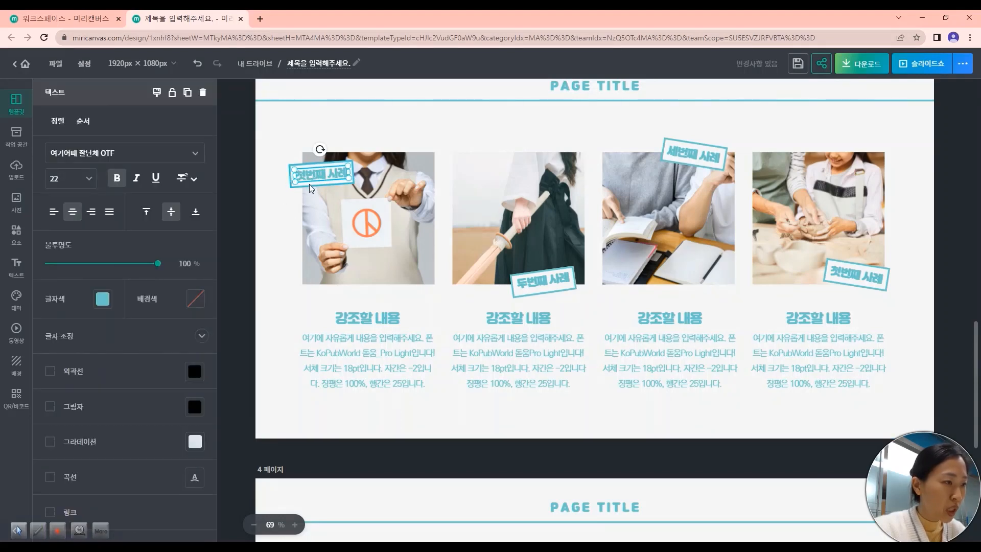
shift+click(309, 184)
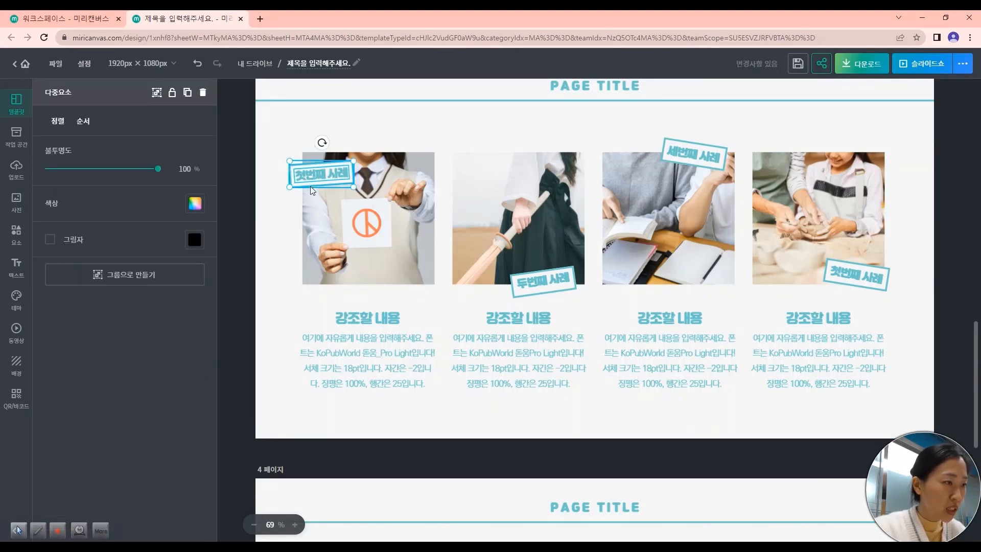
click(139, 276)
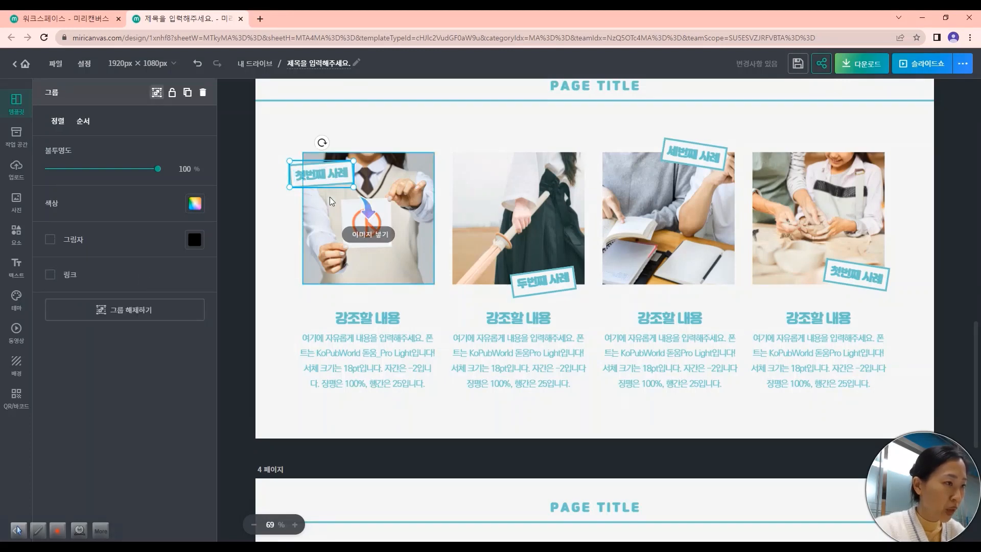
mouse_move(336, 176)
mouse_down()
mouse_move(339, 143)
mouse_move(333, 199)
mouse_move(333, 176)
mouse_up()
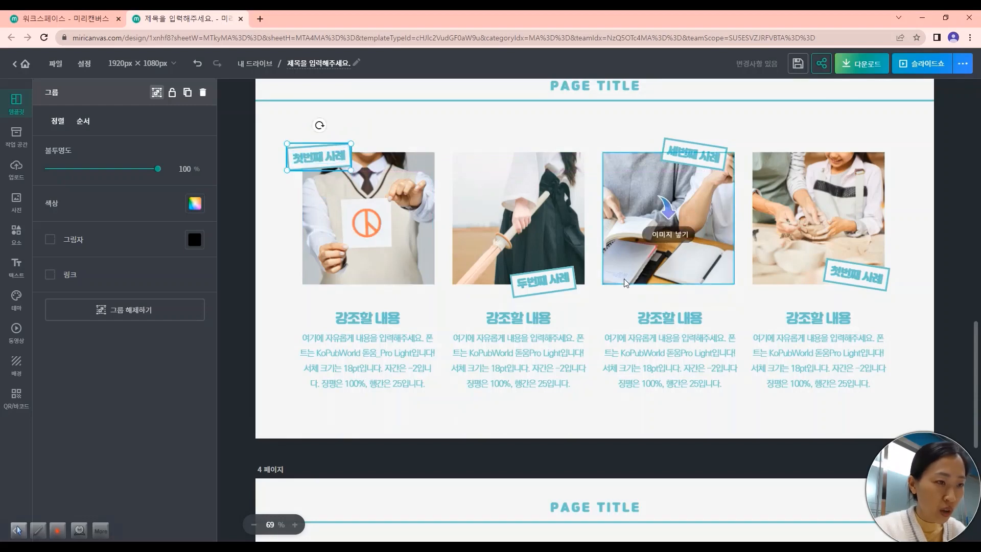
Step: Group the 두번째 사례 text with its outlined box on page 3, and shift the group slightly outward past the second photo's corner
click(545, 281)
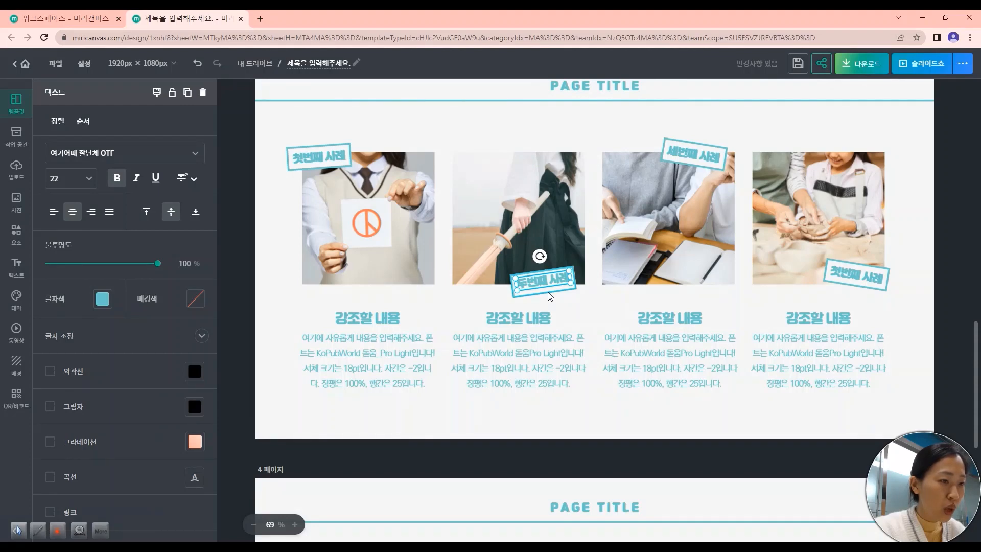
shift+click(550, 296)
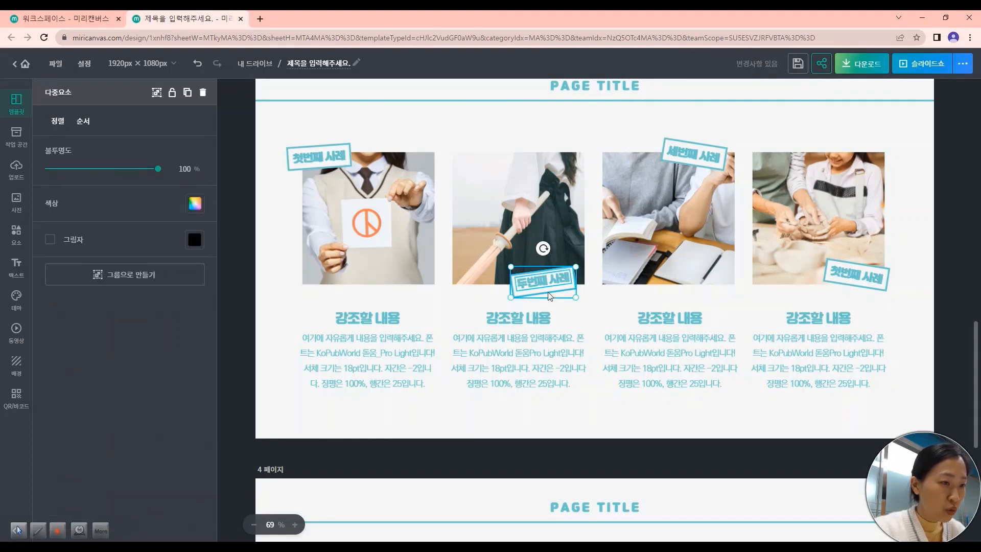
click(134, 279)
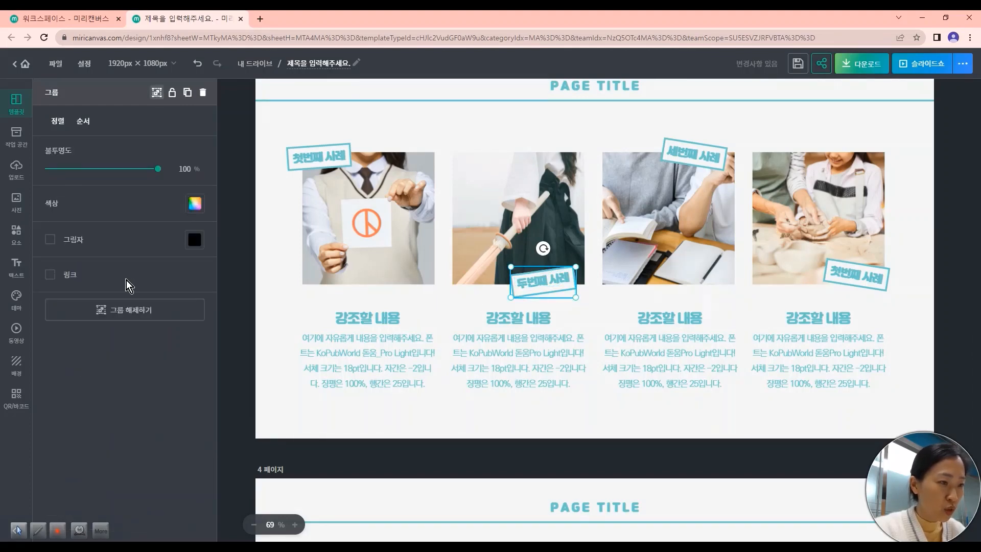
mouse_move(542, 284)
mouse_down()
mouse_move(554, 262)
mouse_move(561, 290)
mouse_up()
Step: Ungroup the second photo's label on page 3 and try moving one of its parts separately
click(560, 290)
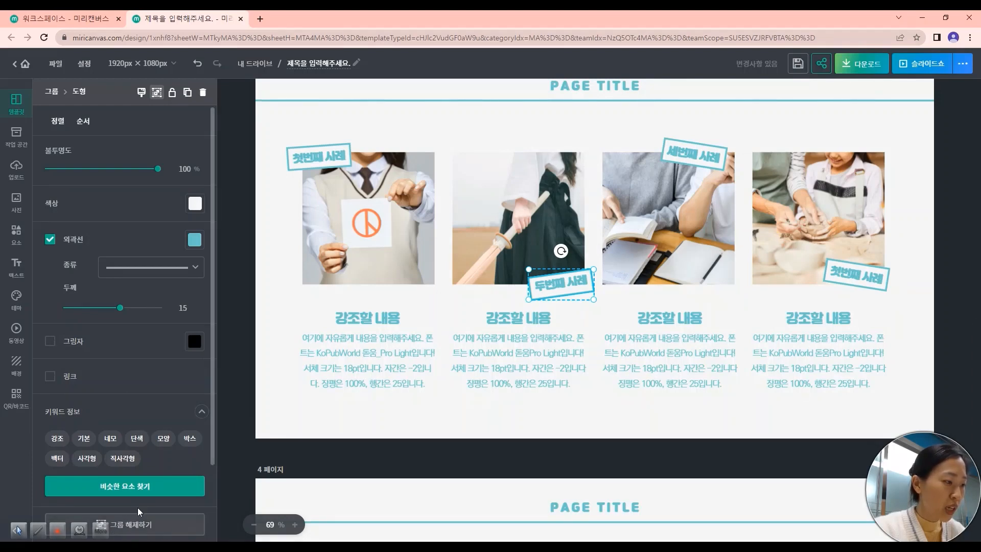
click(148, 517)
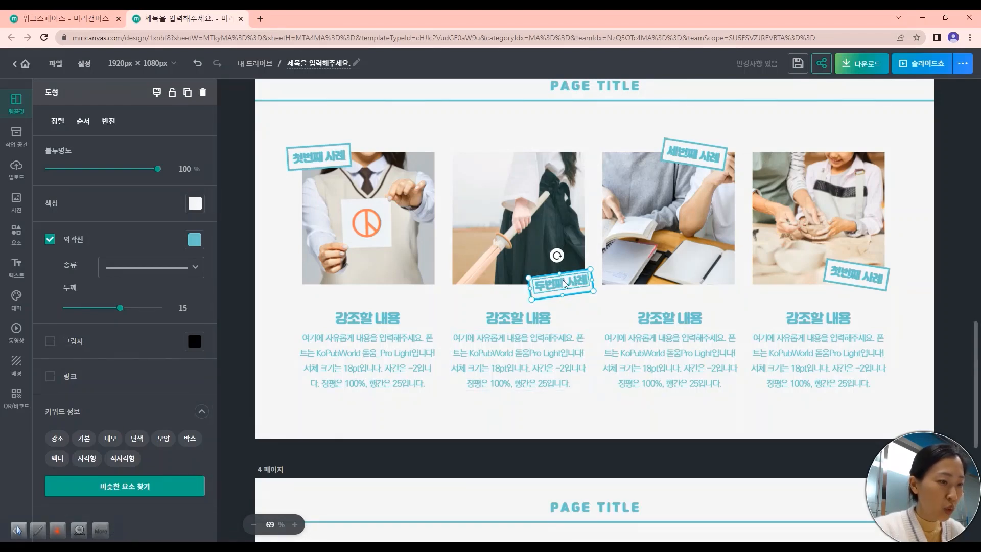
mouse_move(562, 280)
mouse_down()
mouse_move(563, 257)
mouse_move(559, 287)
mouse_move(570, 289)
mouse_up()
click(625, 319)
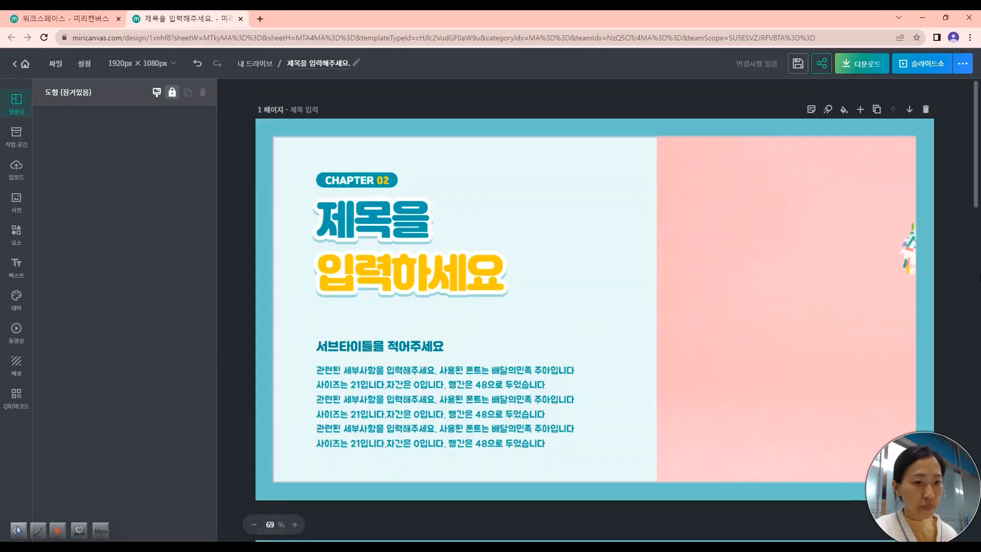
Step: Search the photo library for 구름 and browse the results for a replacement for page 1's pink photo
click(841, 278)
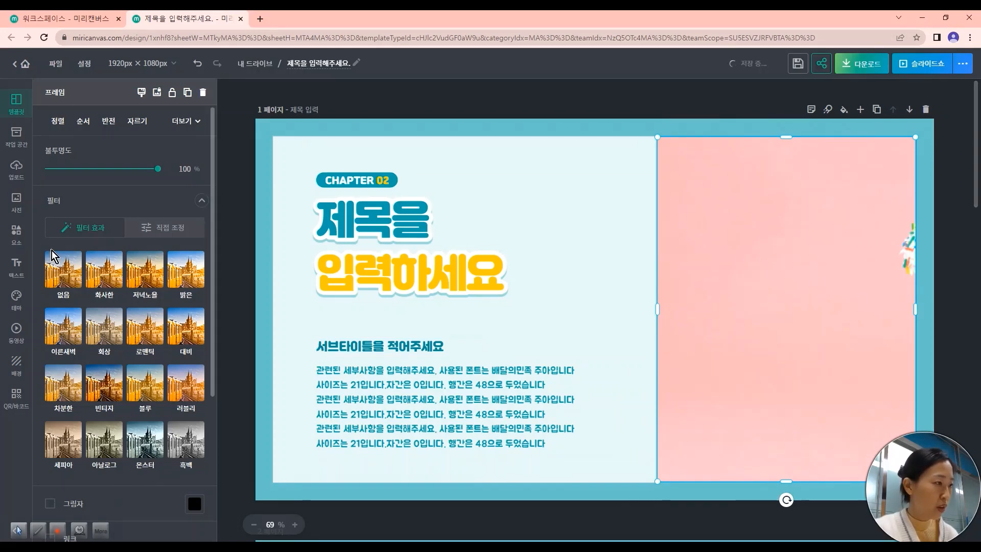
click(16, 201)
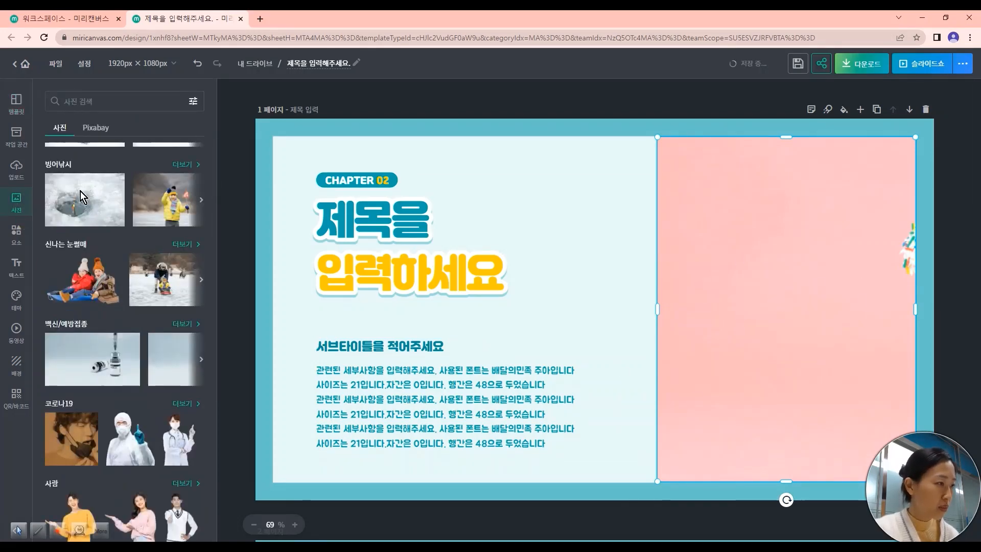
click(96, 103)
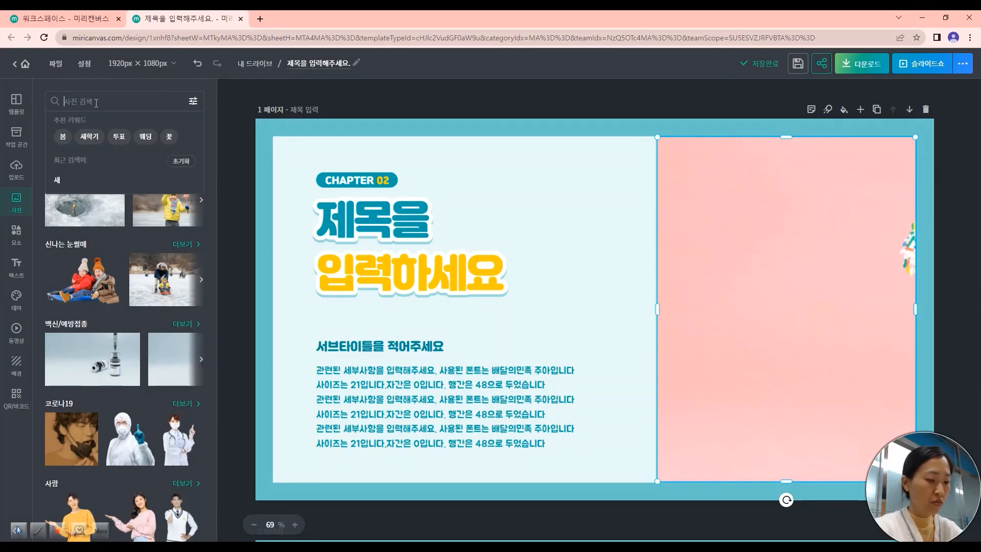
text(귀)
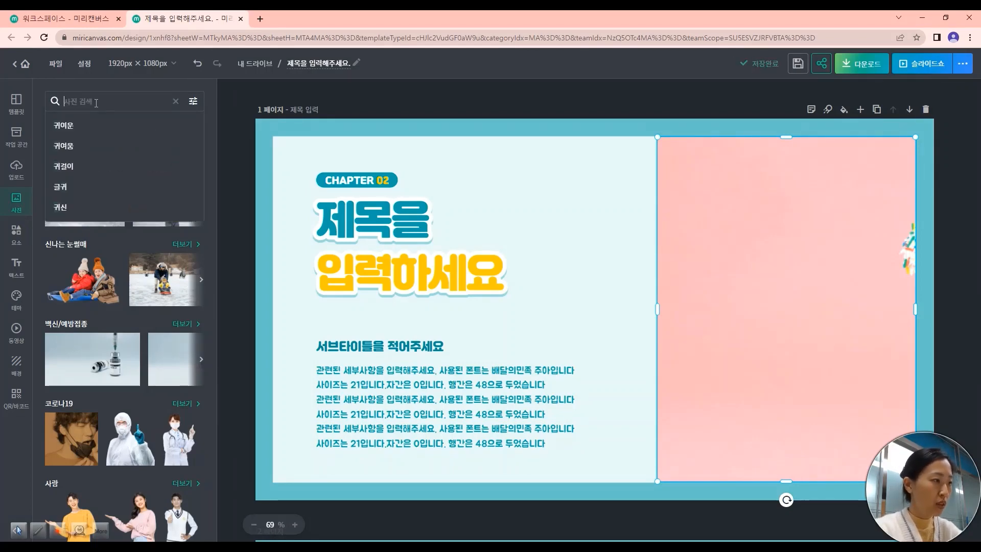
text(름)
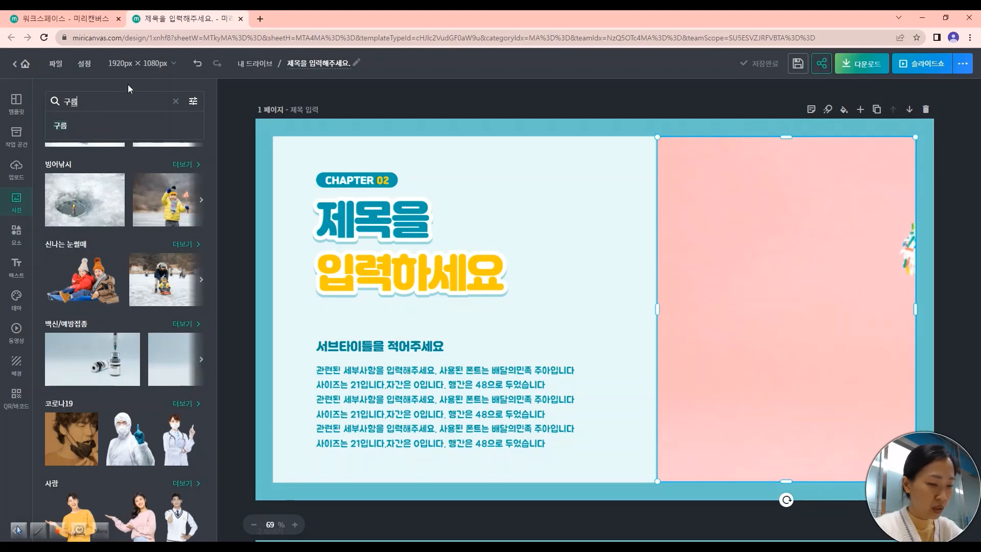
key(Return)
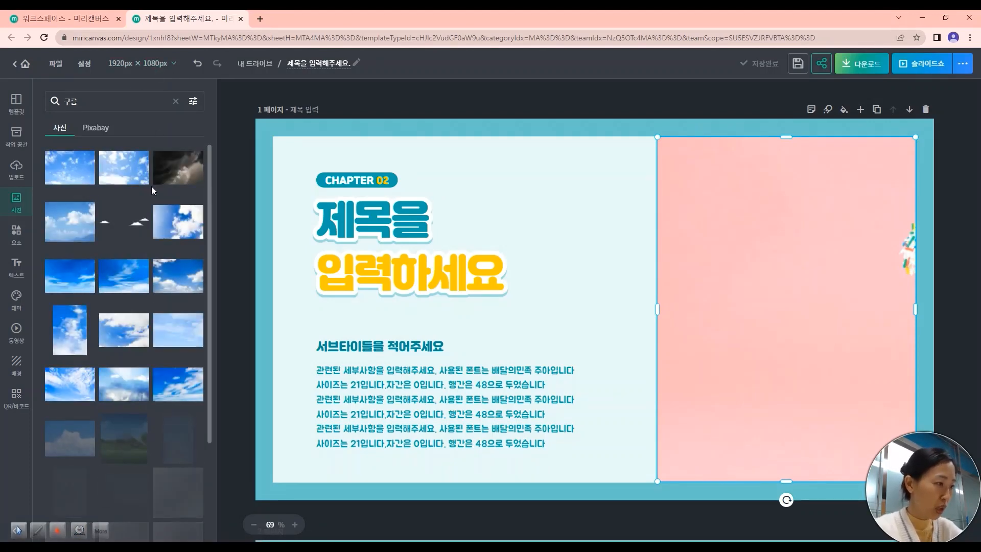
scroll(153, 297, down, 5)
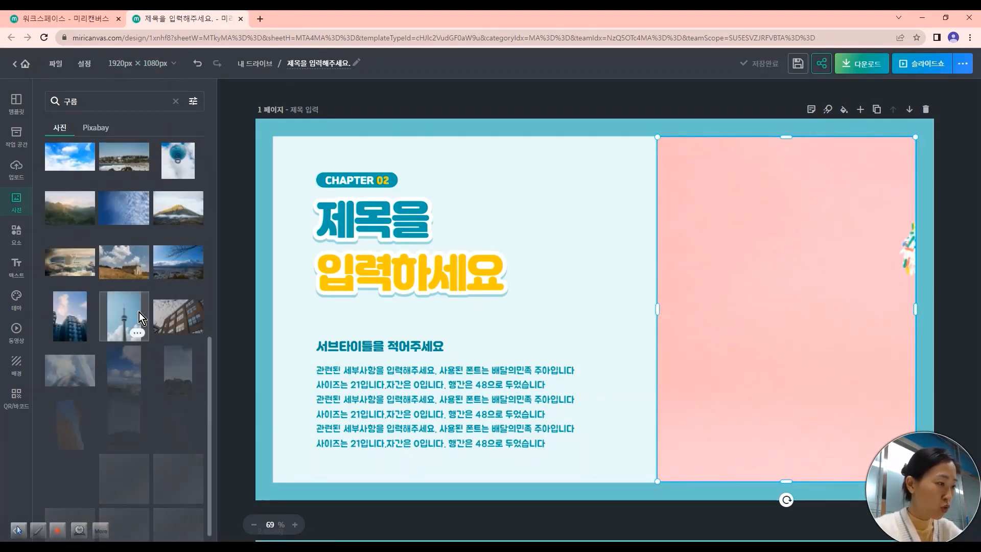
scroll(139, 312, down, 10)
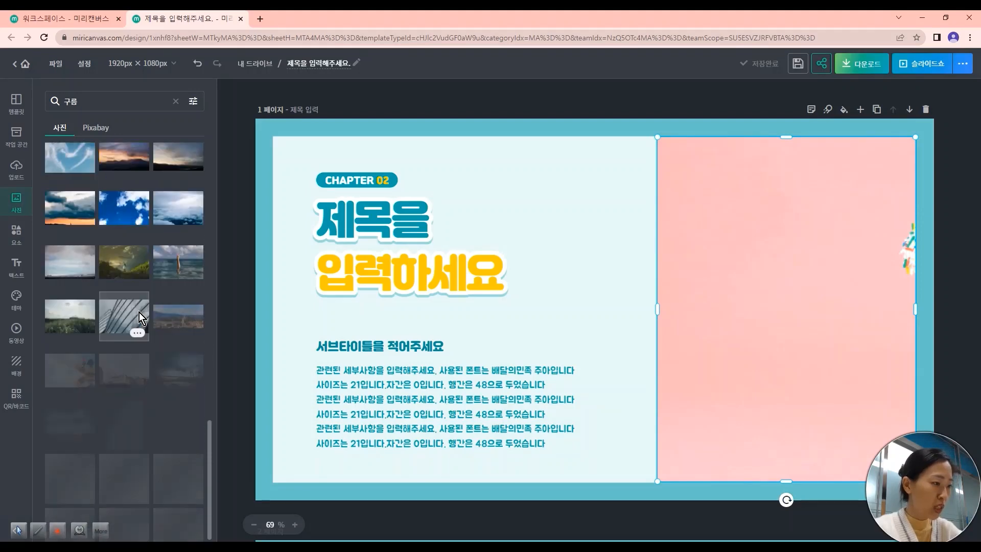
scroll(139, 312, down, 2)
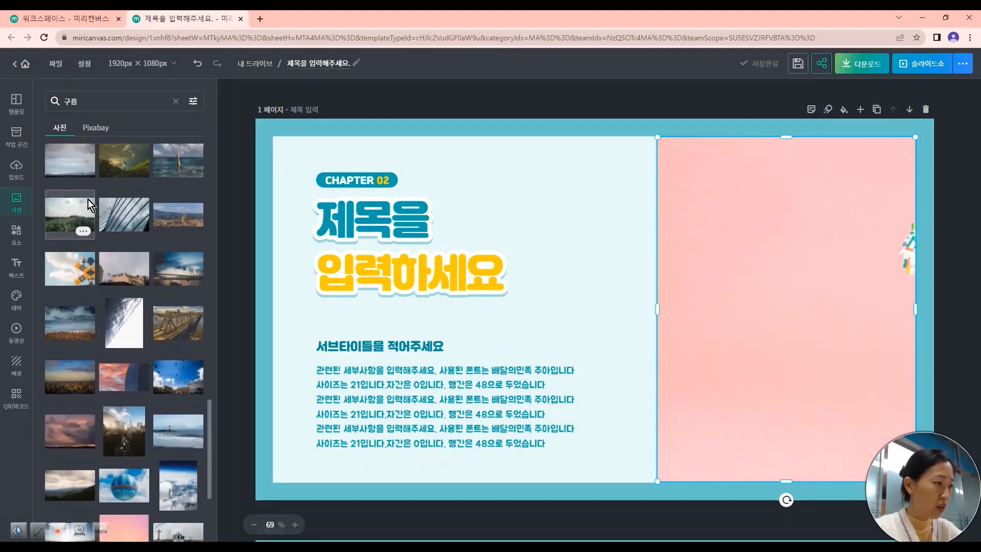
Step: Add a Pixabay photo of white clouds in a blue sky and place it in page 1's photo frame
click(103, 128)
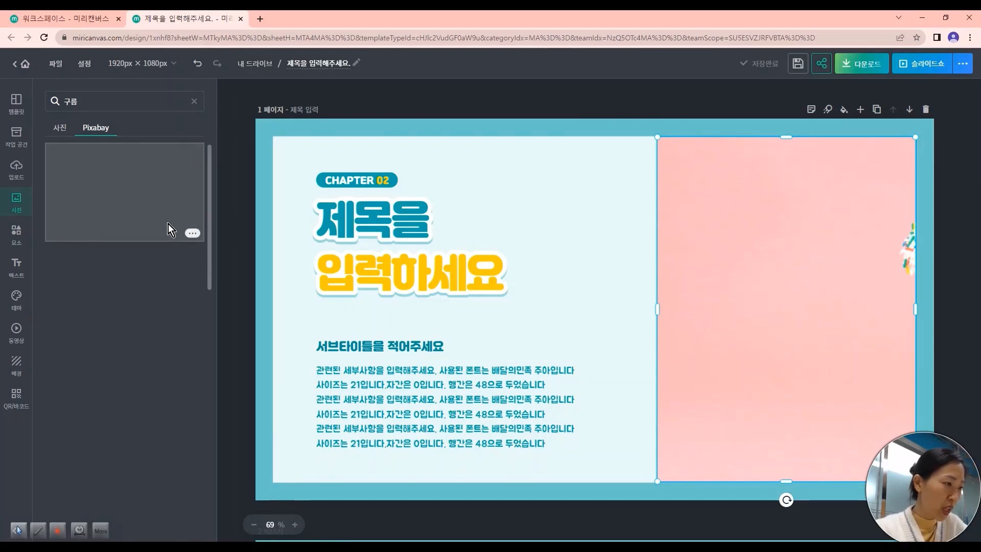
scroll(173, 226, down, 5)
scroll(174, 226, down, 9)
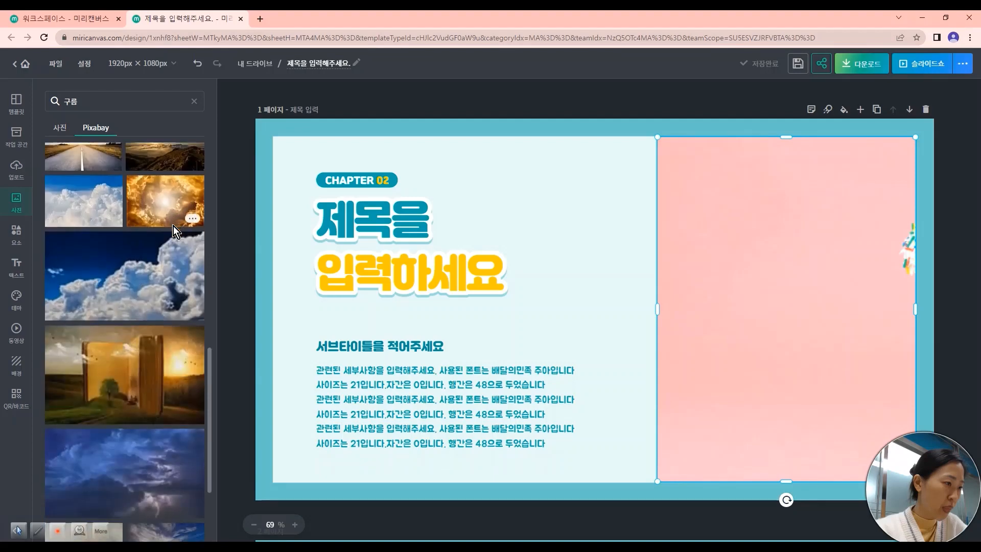
scroll(173, 226, up, 5)
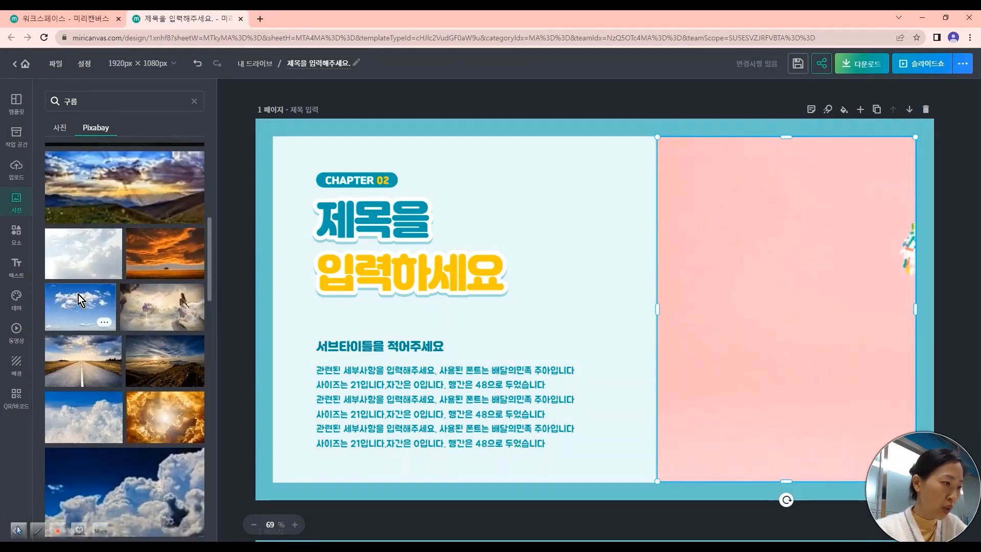
click(78, 307)
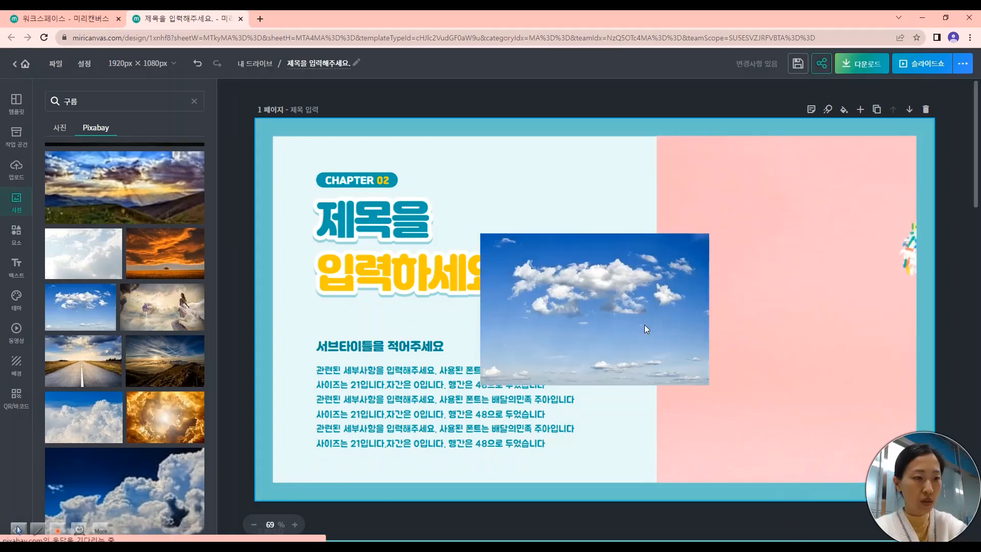
click(587, 315)
drag(591, 314, 760, 332)
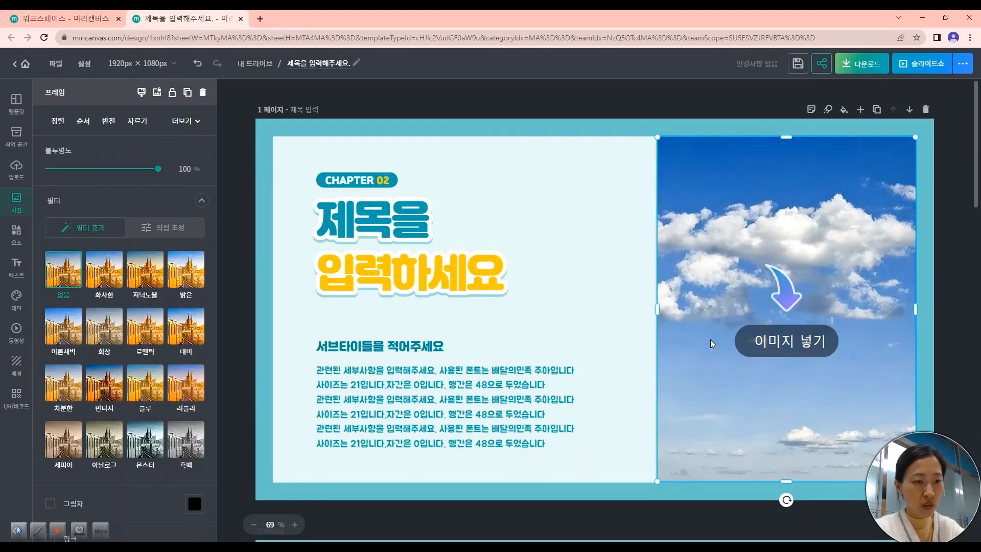
click(600, 319)
click(601, 320)
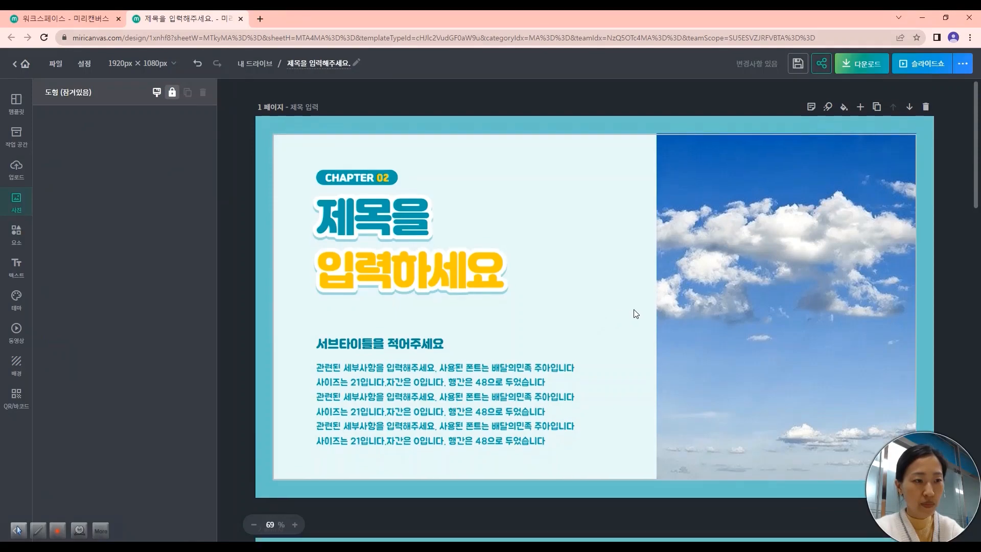
Step: Find a bright cloud photo among the library's own 구름 photos and place it in page 2's 01 frame over the macarons
scroll(636, 314, down, 2)
scroll(636, 314, down, 7)
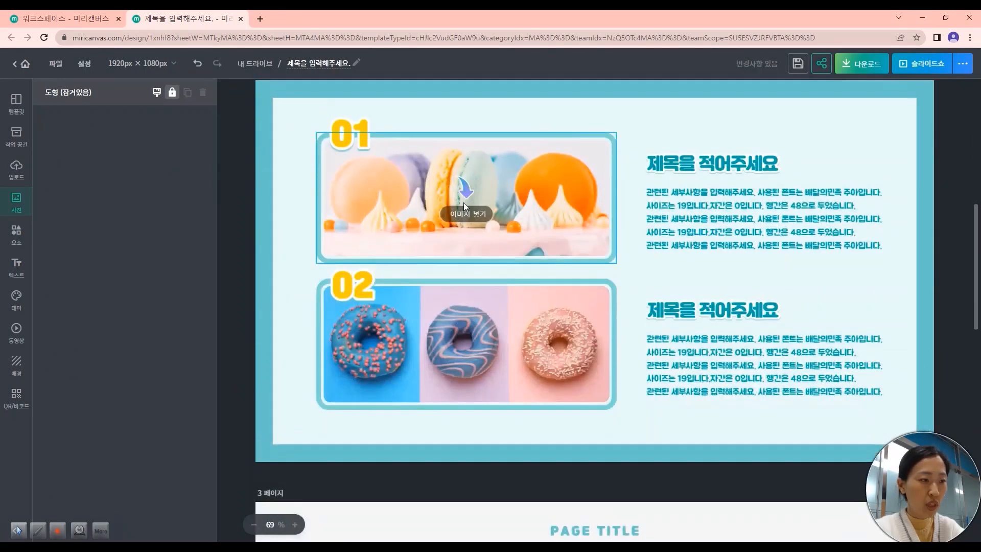
click(466, 201)
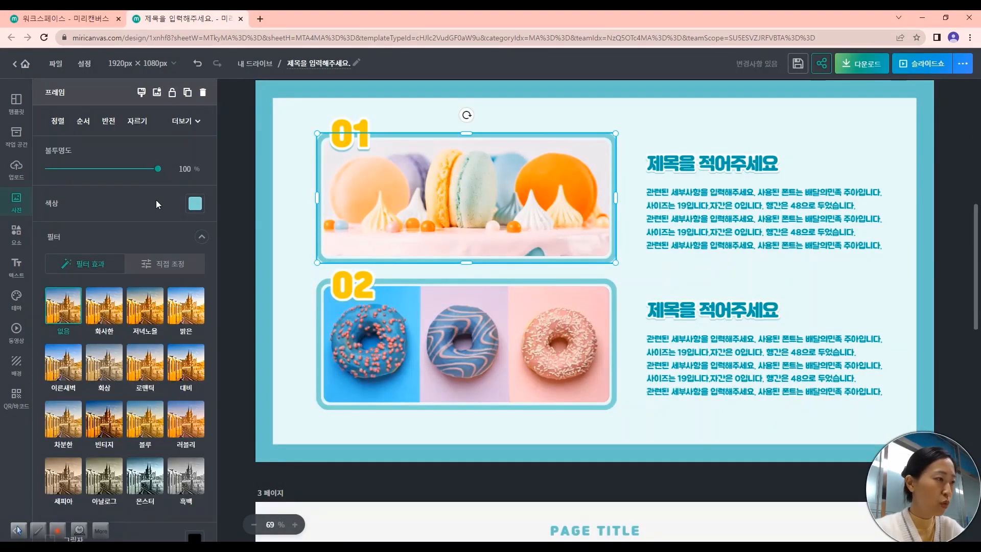
key(Escape)
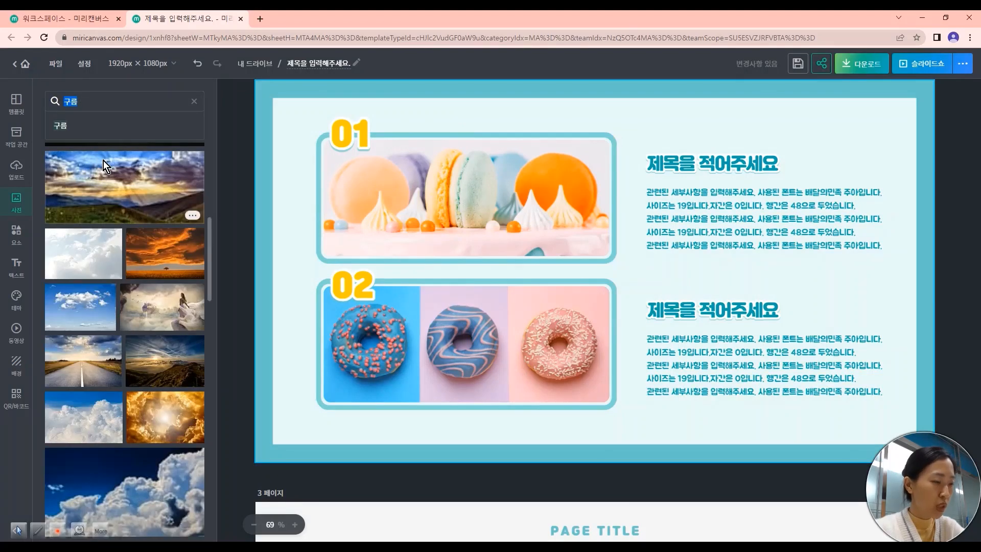
key(Return)
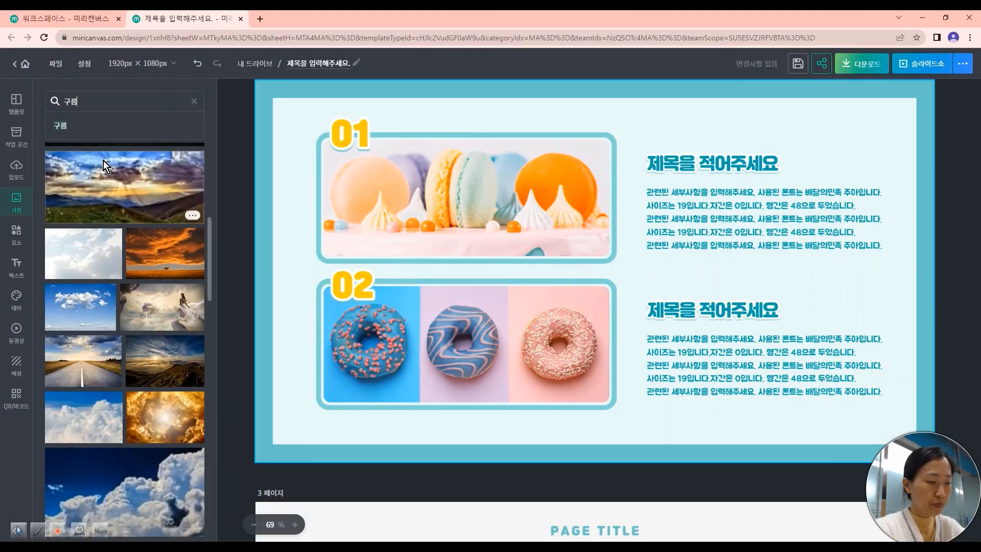
click(65, 130)
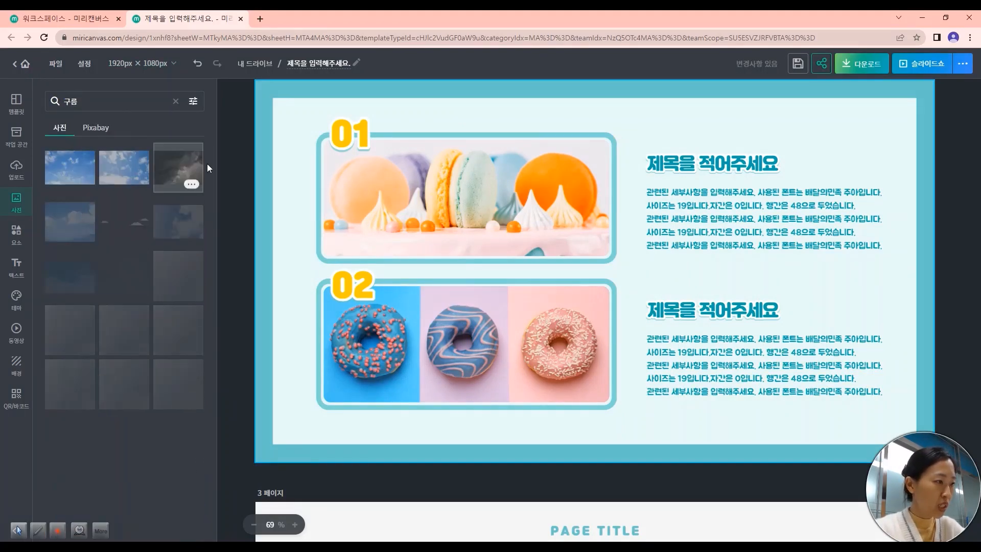
click(183, 228)
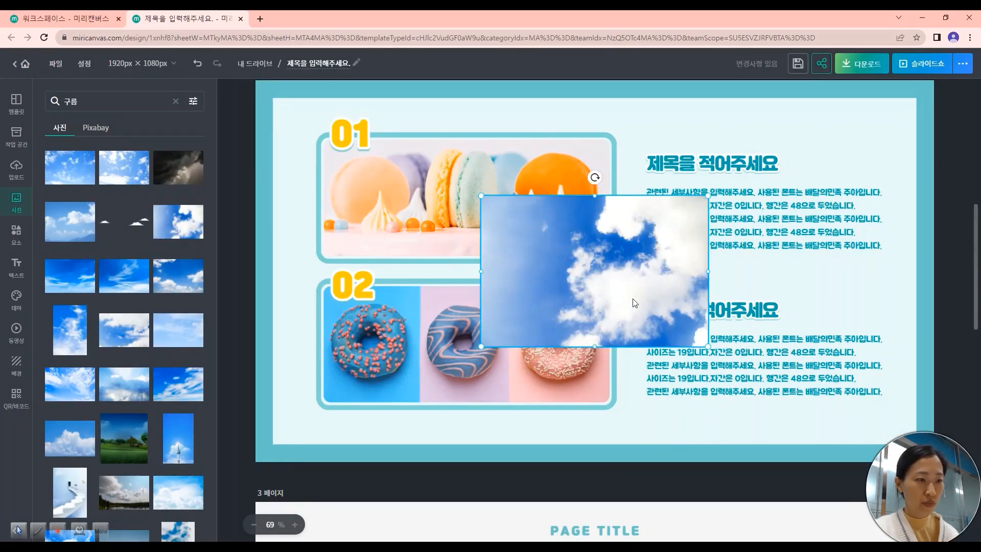
drag(633, 303, 525, 234)
click(812, 295)
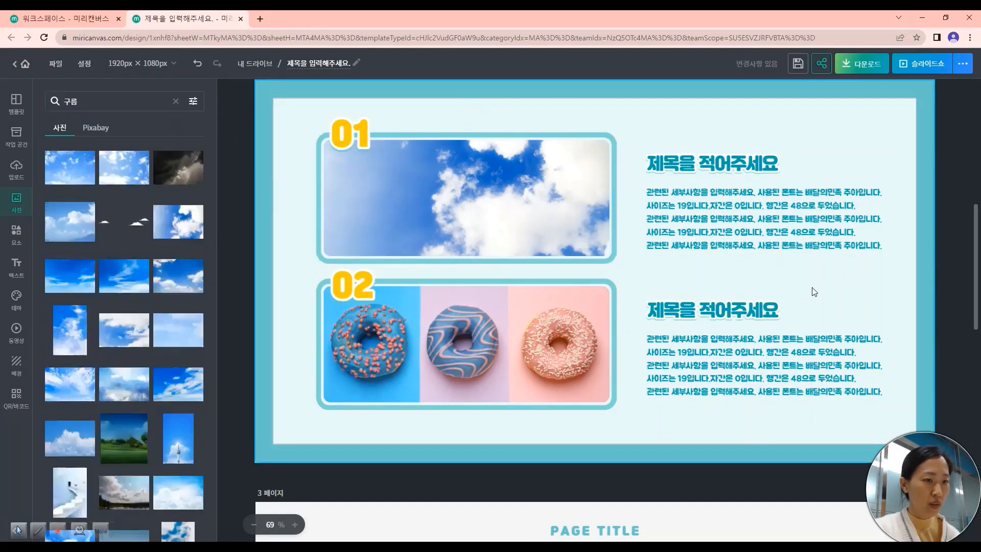
Step: Try the 화사한 and 저녁노을 filters on page 2's 01 cloud photo, and apply the 밝은 filter
click(467, 161)
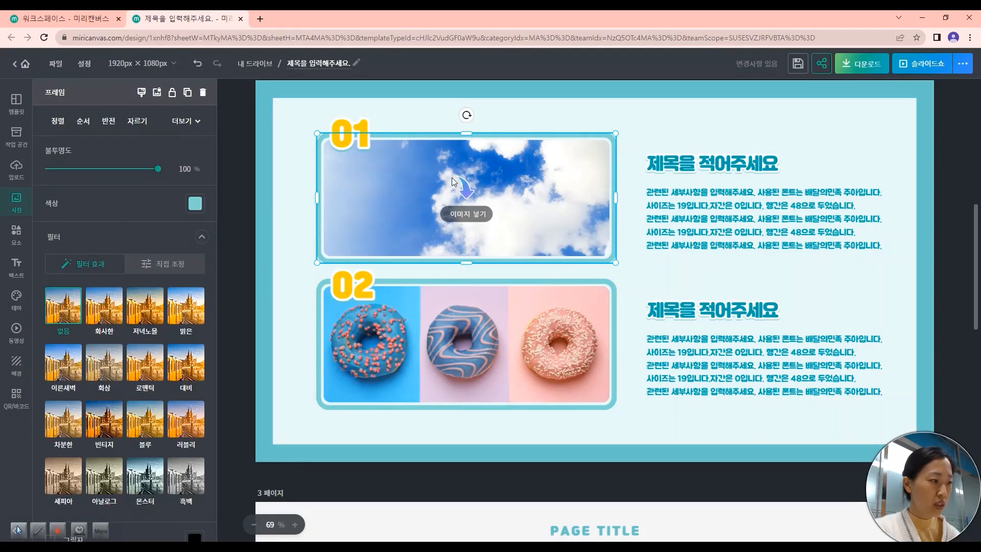
click(112, 317)
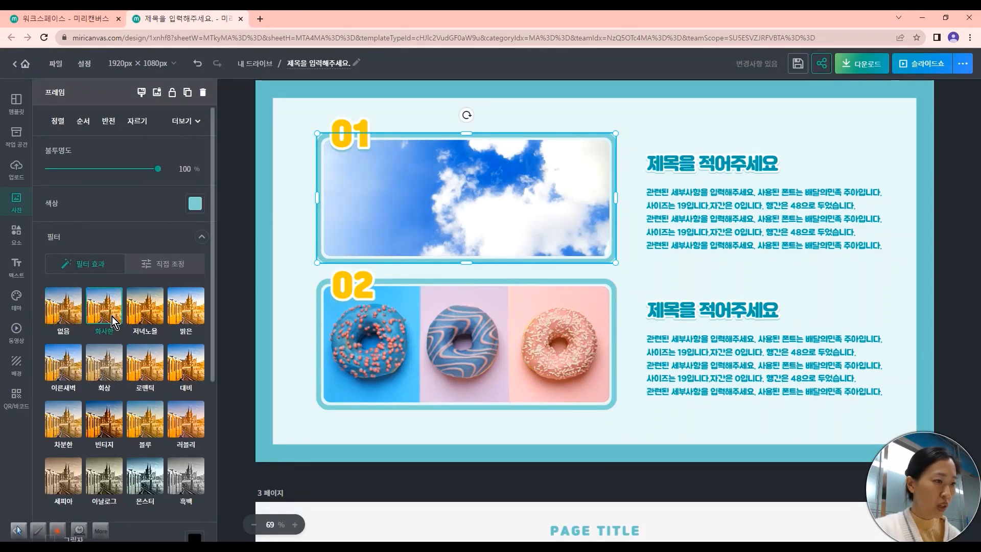
click(152, 309)
click(187, 309)
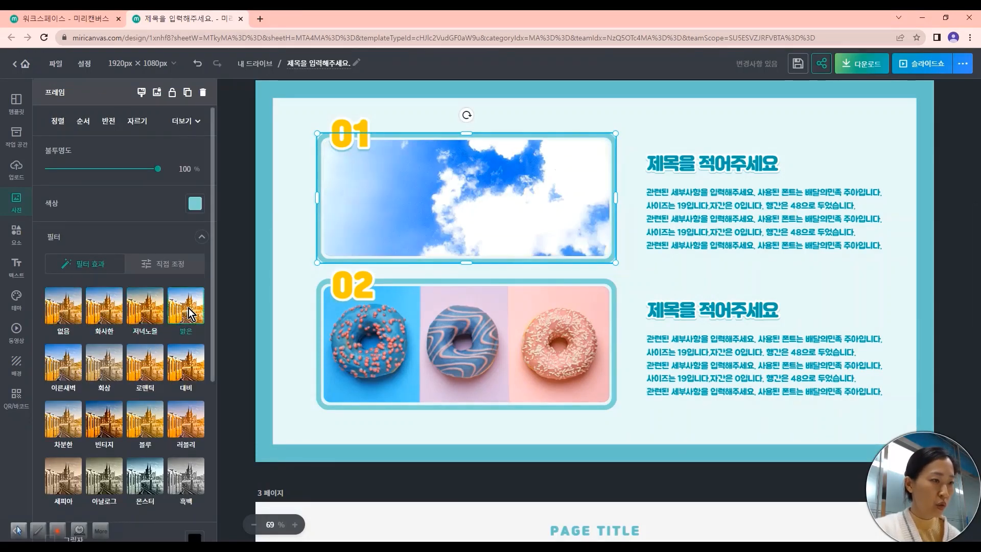
Step: Try the 로맨틱 and 빈티지 filters on page 2's 01 cloud photo, and apply the 블루 filter
click(139, 365)
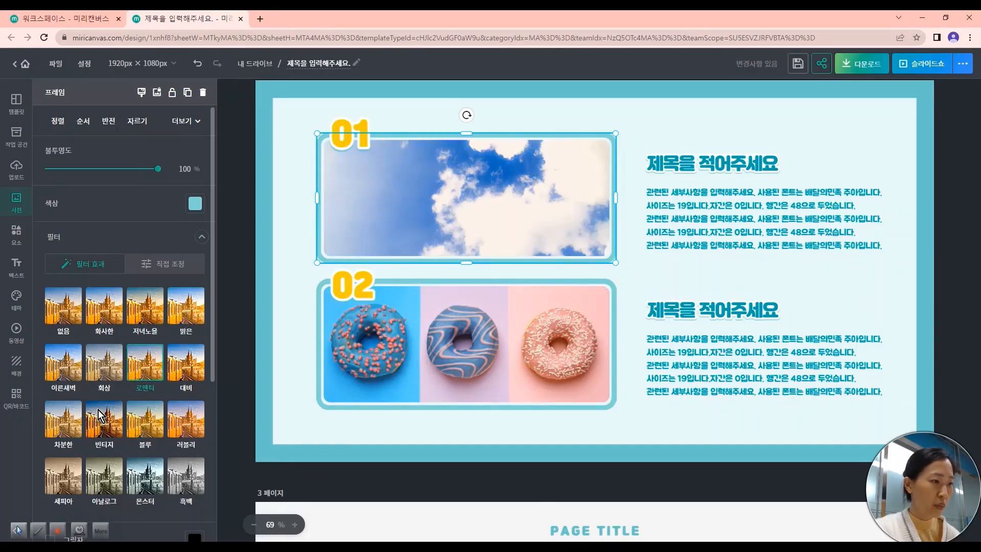
click(100, 417)
click(143, 420)
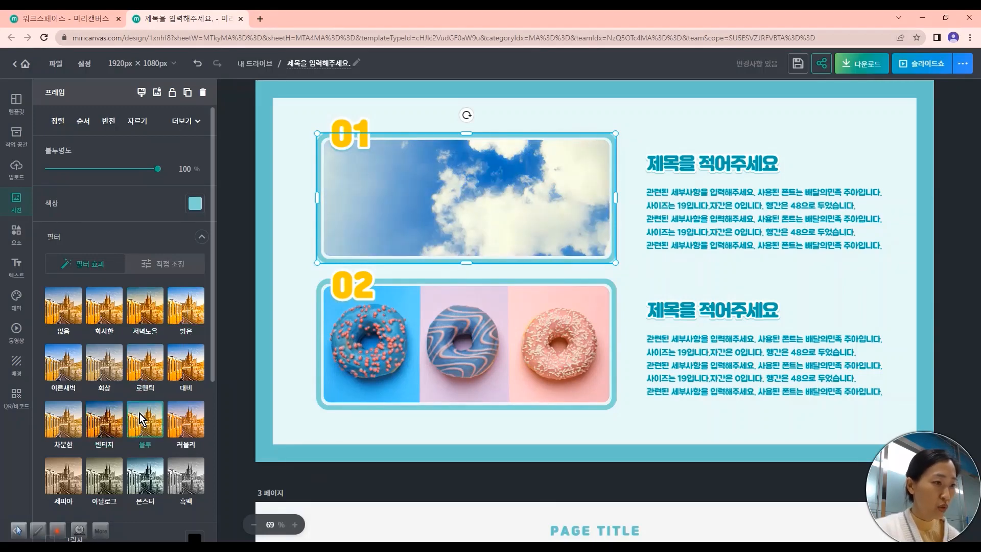
click(856, 300)
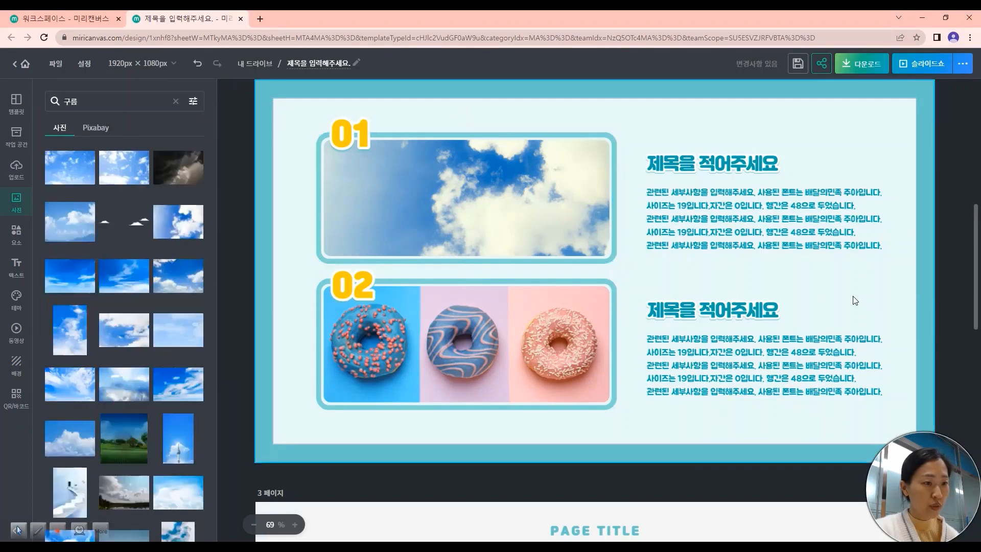
Step: Return to page 1 and search the elements library for 구름
scroll(781, 293, down, 15)
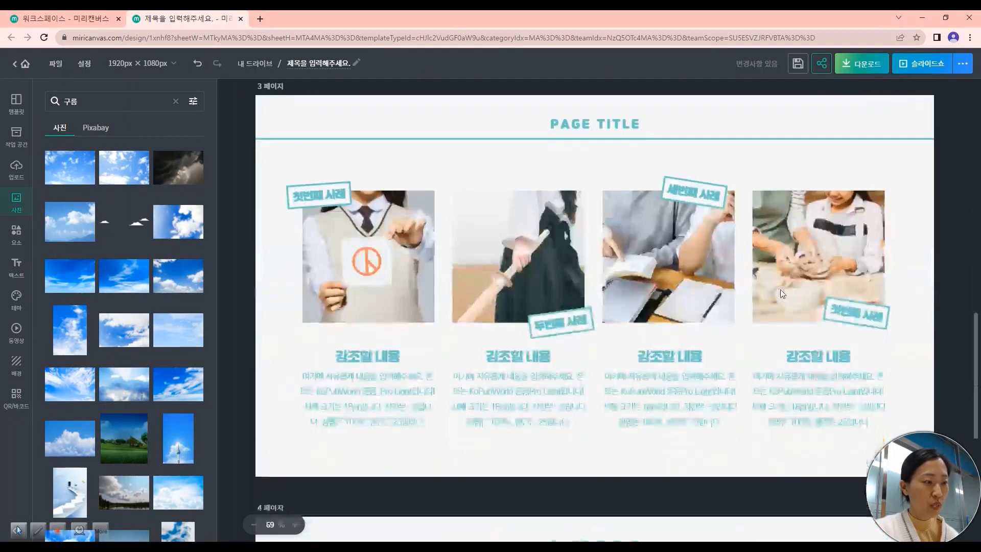
scroll(782, 289, up, 20)
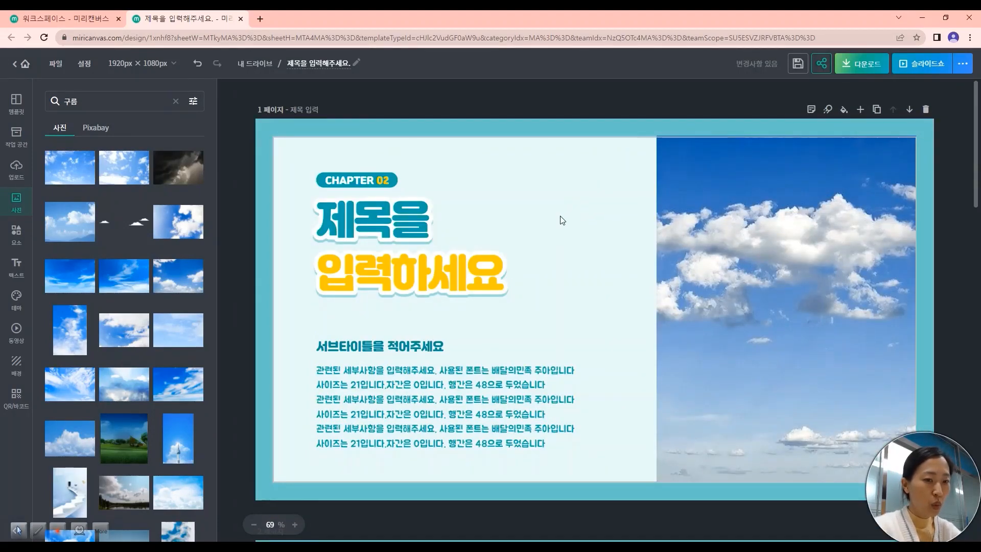
click(13, 240)
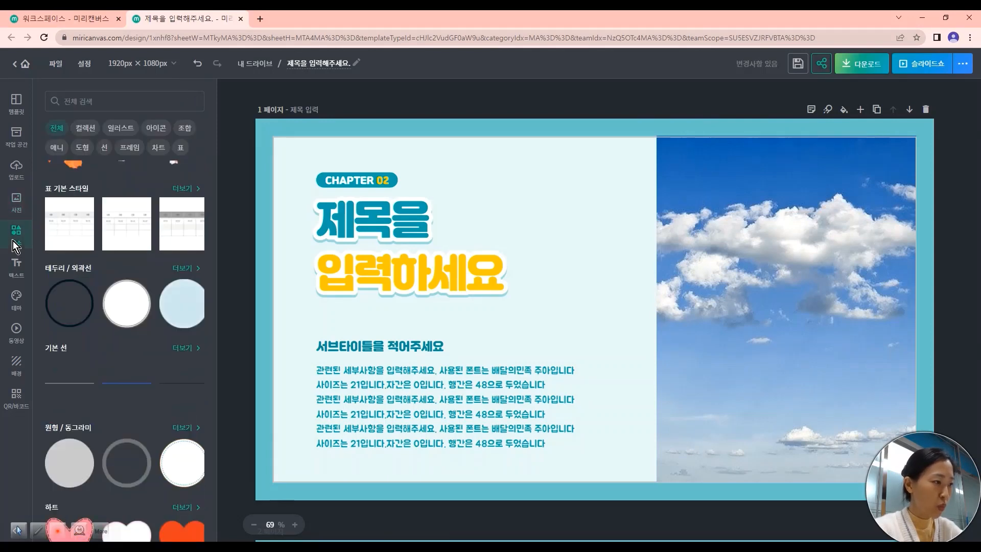
click(127, 98)
text(구름)
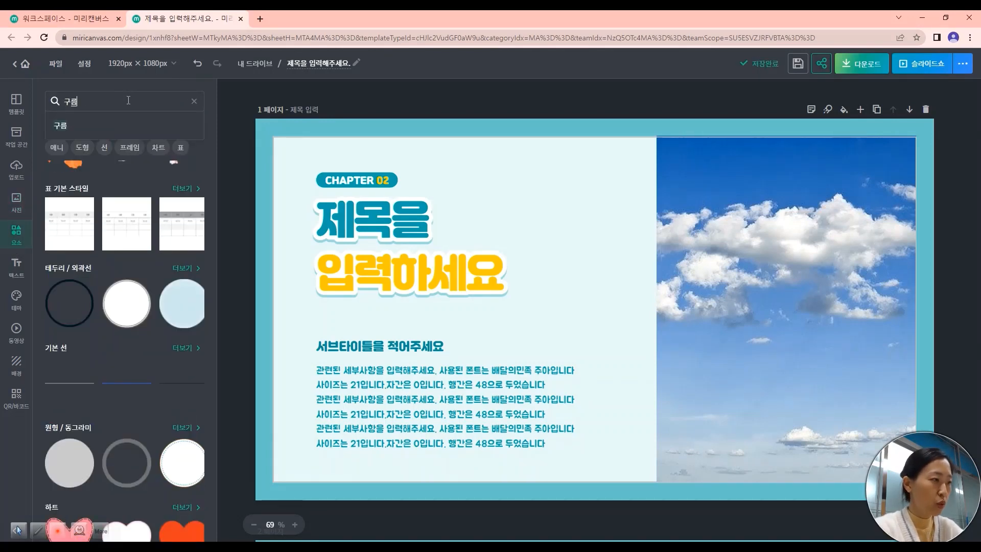
key(Return)
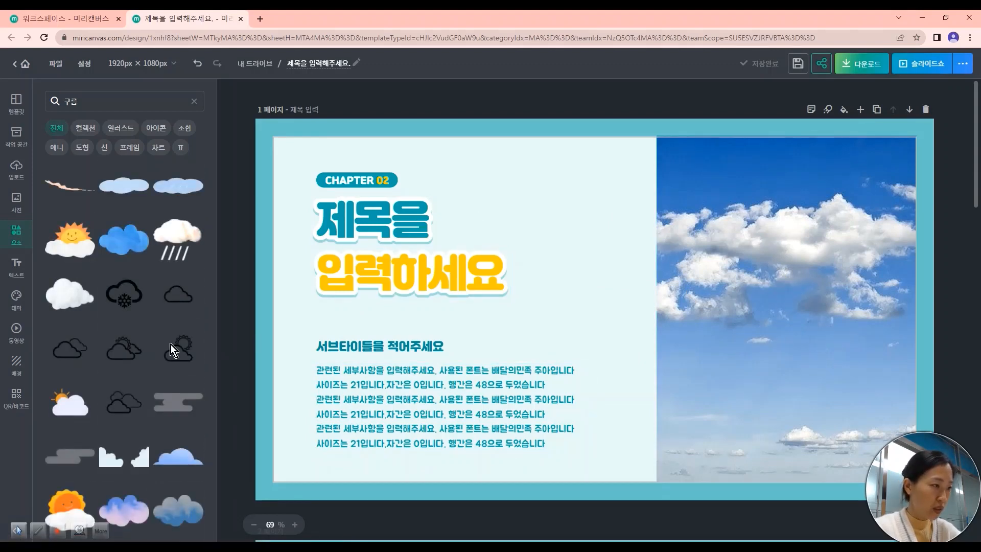
Step: Add the smiling sun-behind-cloud illustration to page 1, shrink it and place it in the space beside the title
click(63, 251)
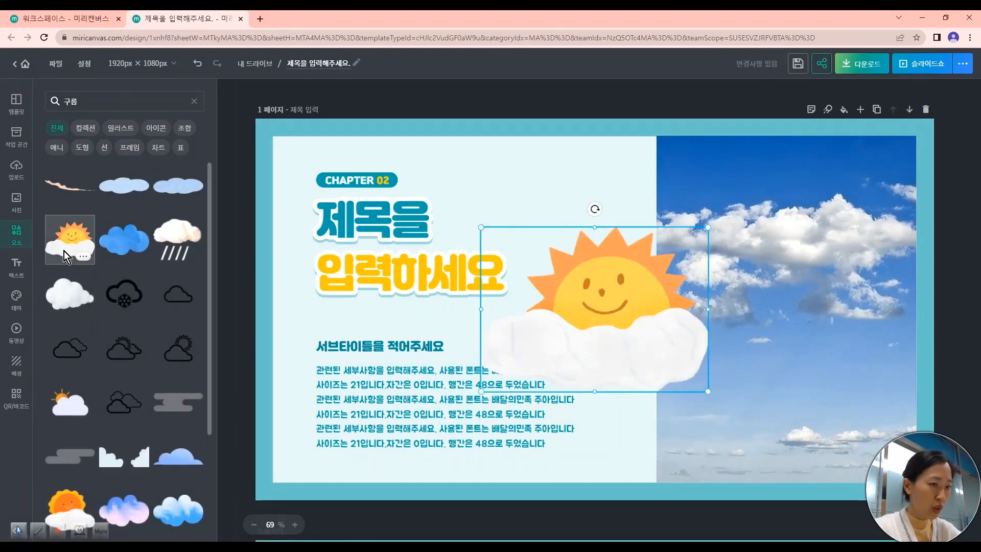
drag(564, 285, 535, 189)
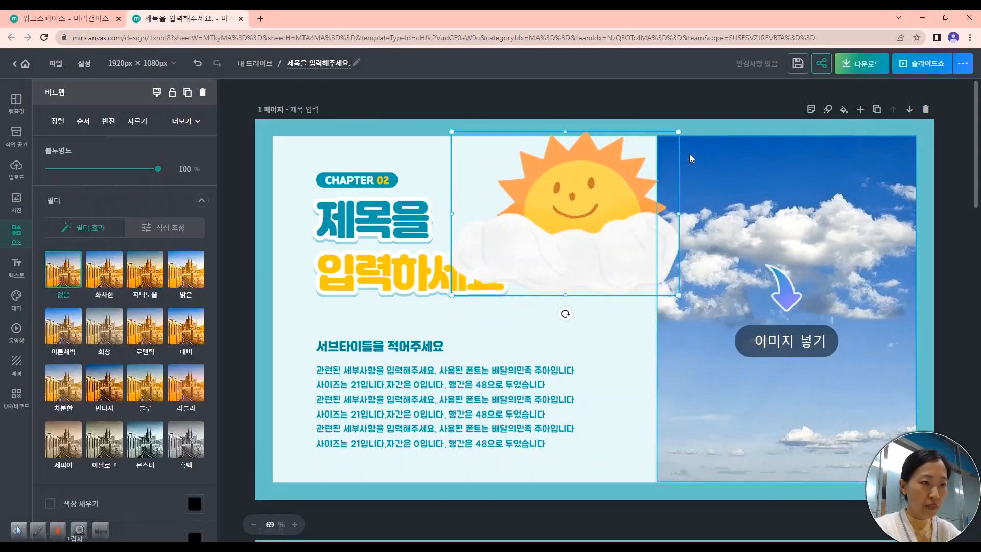
drag(682, 131, 587, 193)
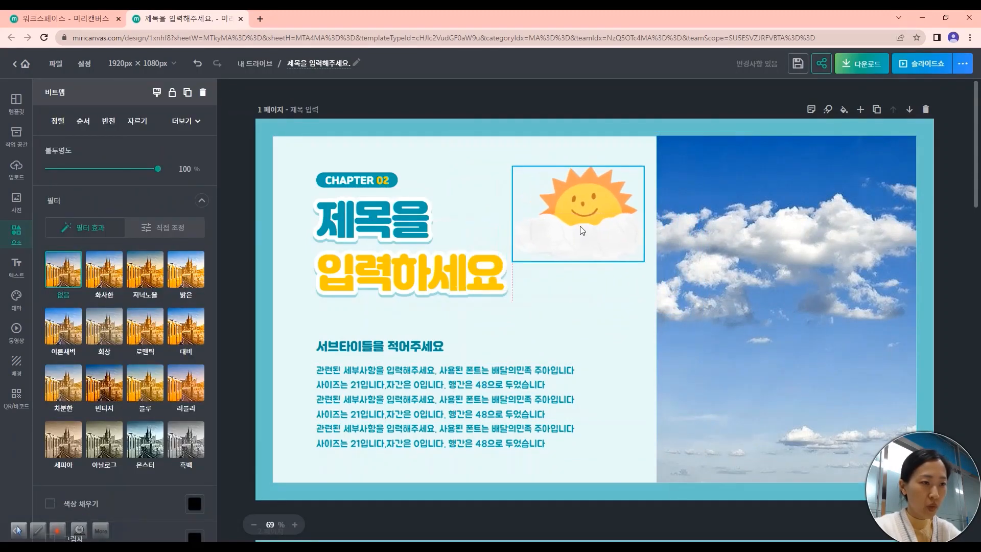
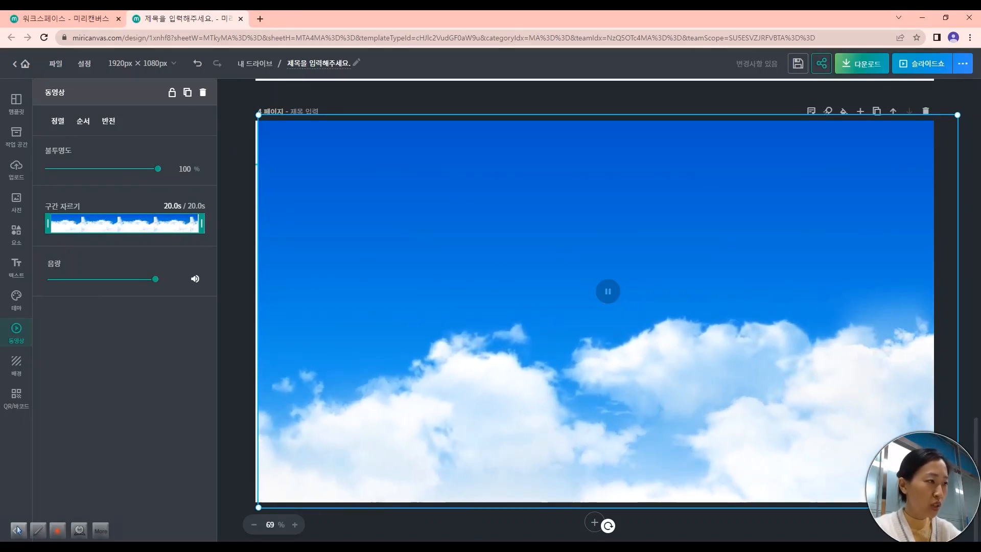
Step: Move page 4's sky video down the layer order to just above the solid background, behind the chart and text, and play it
click(84, 65)
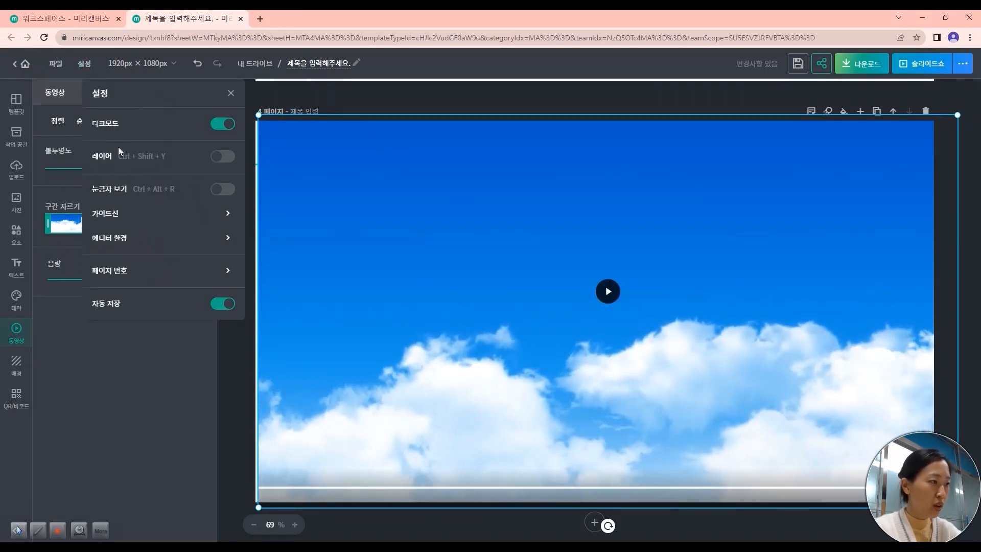
click(222, 156)
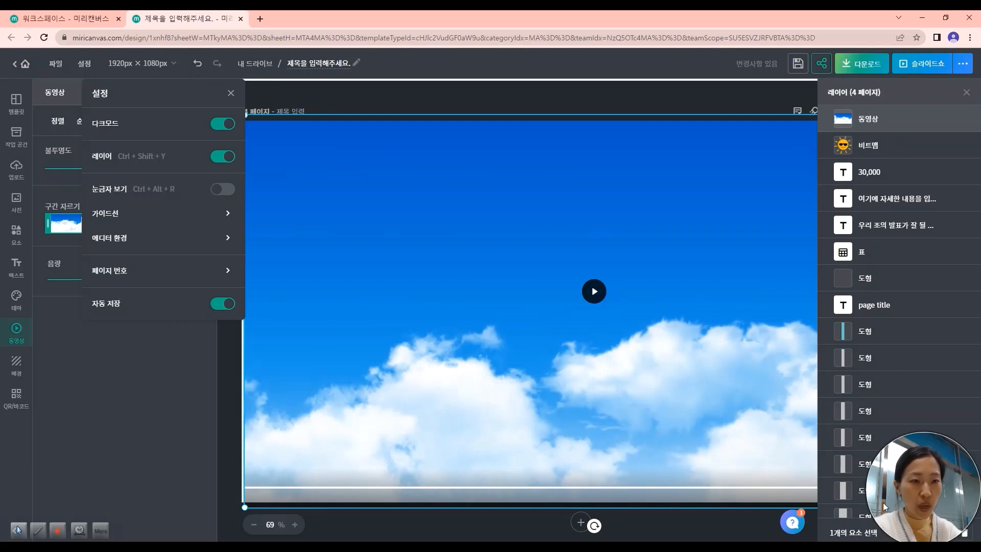
drag(877, 122, 858, 478)
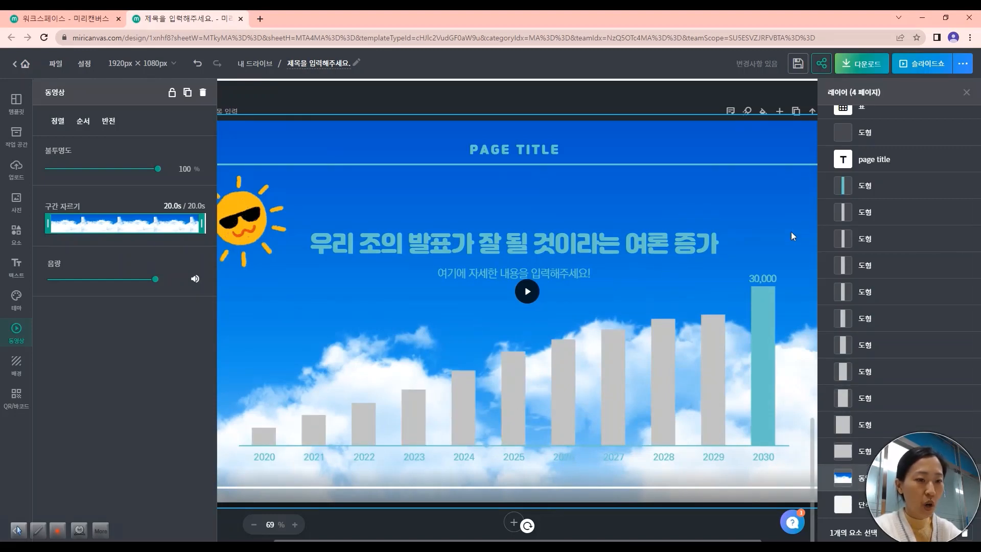
click(967, 92)
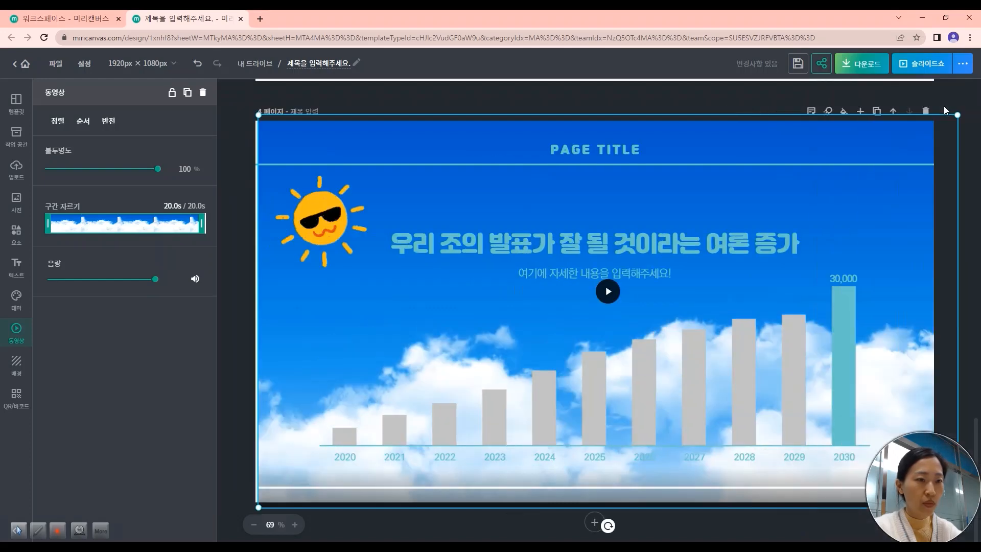
click(608, 292)
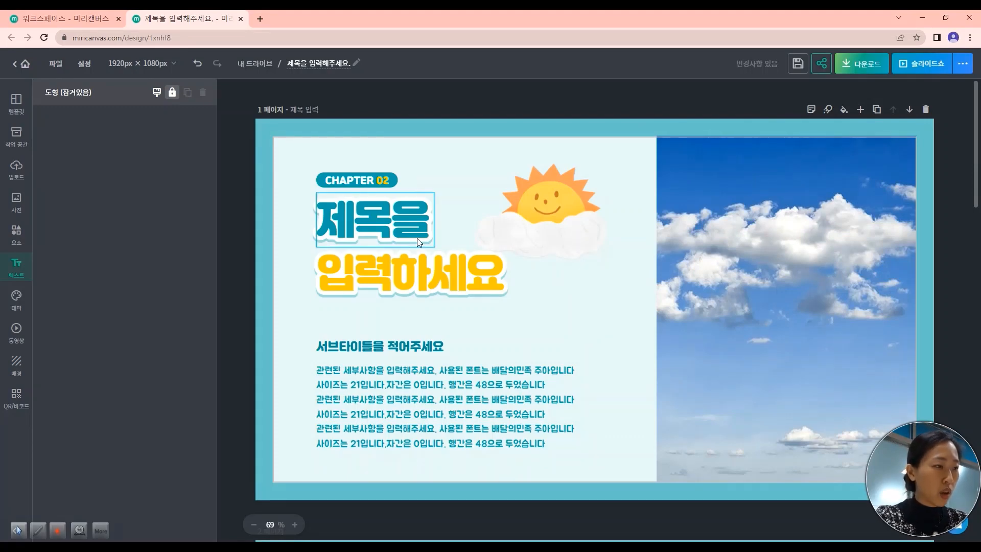
Step: Replace page 1's first title line 제목을 with 구름에 대하여
double_click(385, 223)
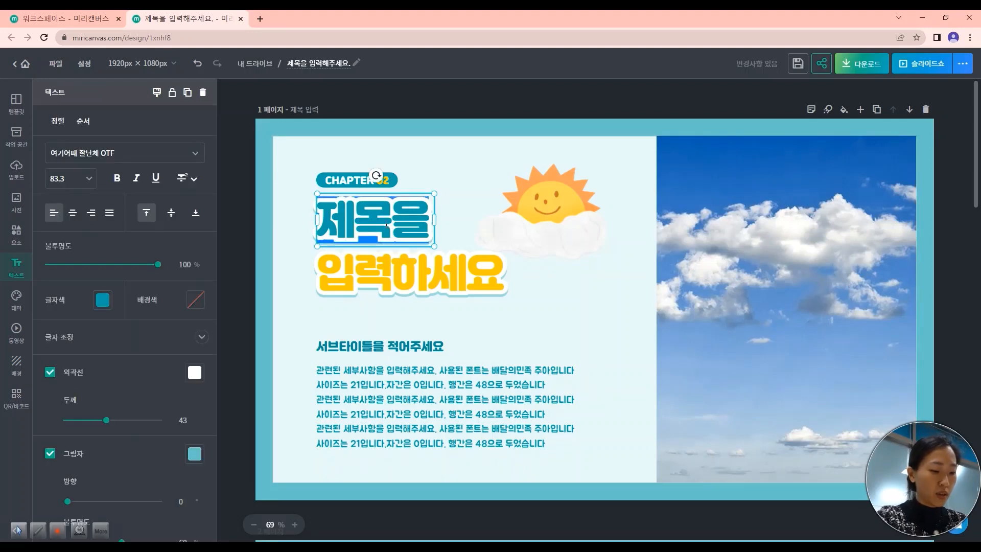
text(구름에 대하)
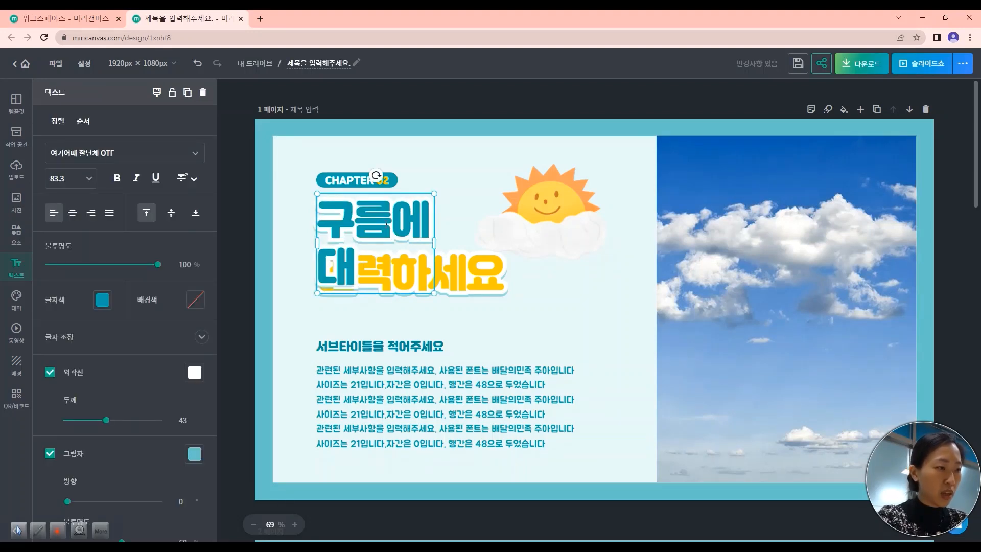
text(여)
click(455, 245)
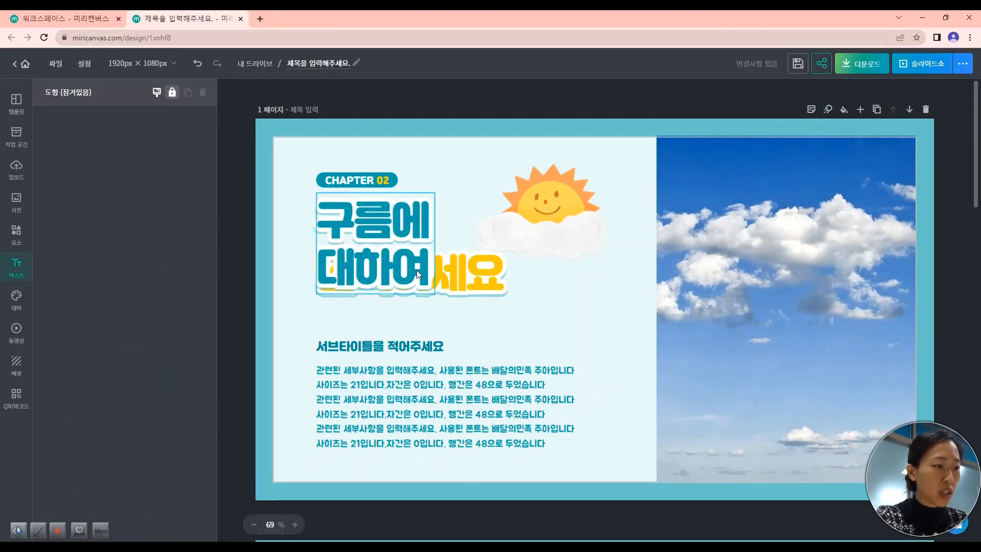
Step: Widen page 1's 구름에 대하여 text box so that the title fits on a single line
click(394, 225)
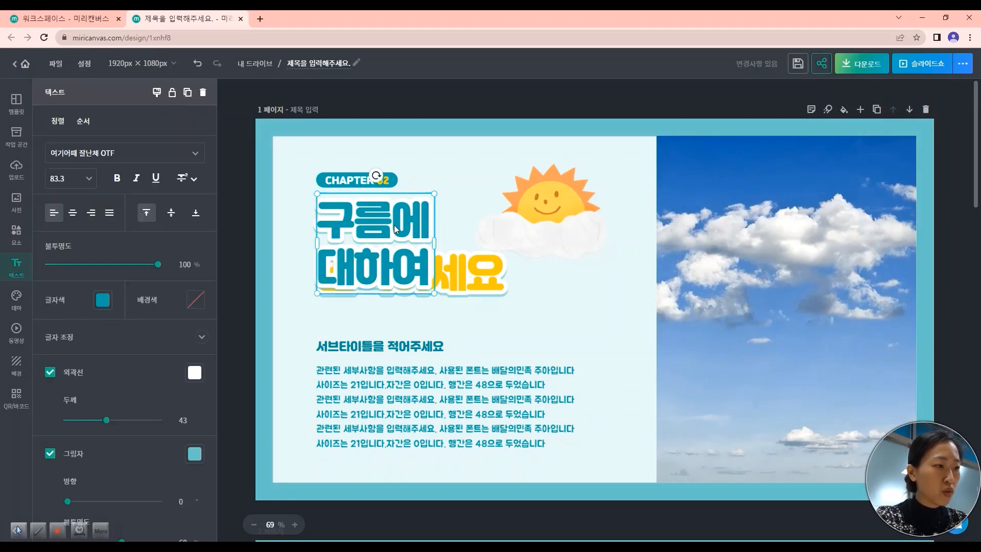
click(483, 269)
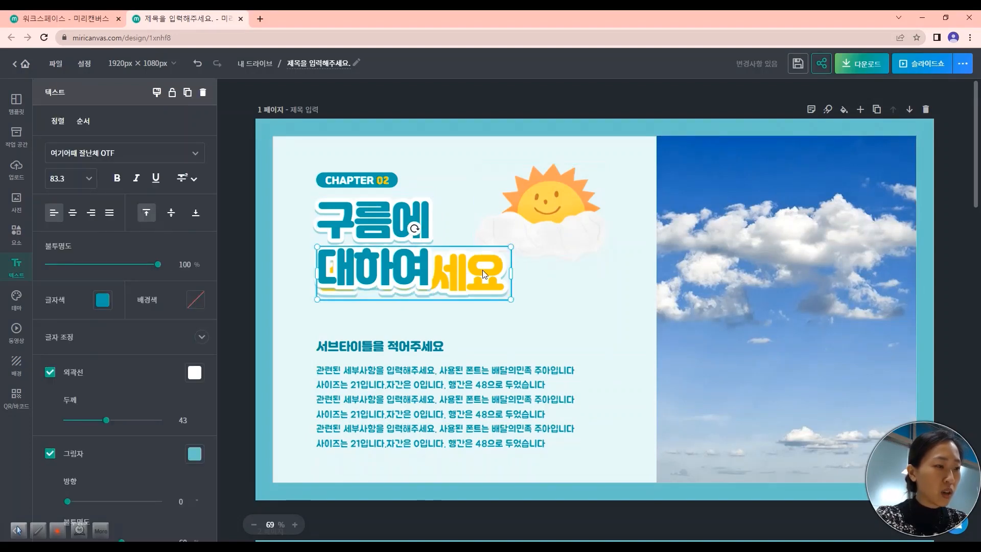
click(394, 248)
drag(440, 244, 570, 236)
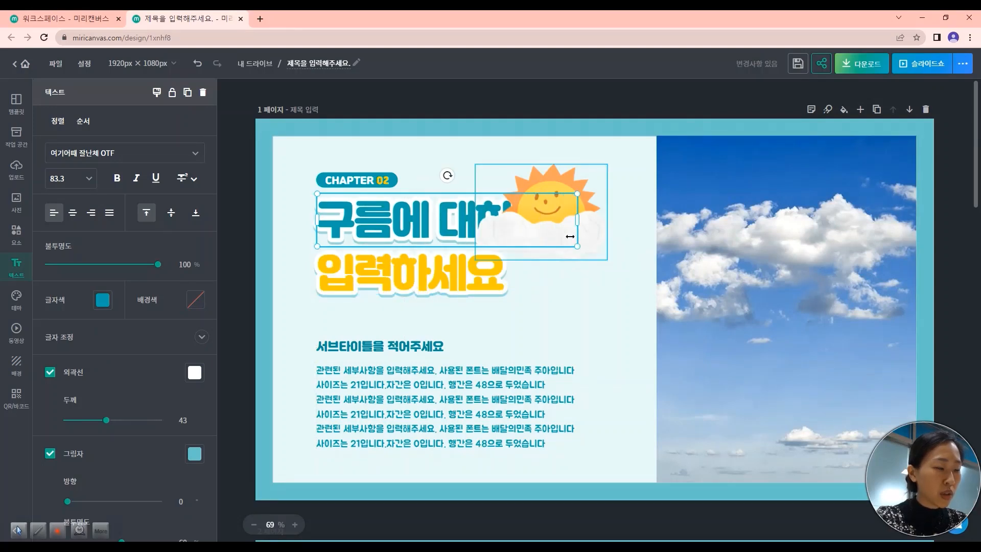
click(583, 177)
click(394, 219)
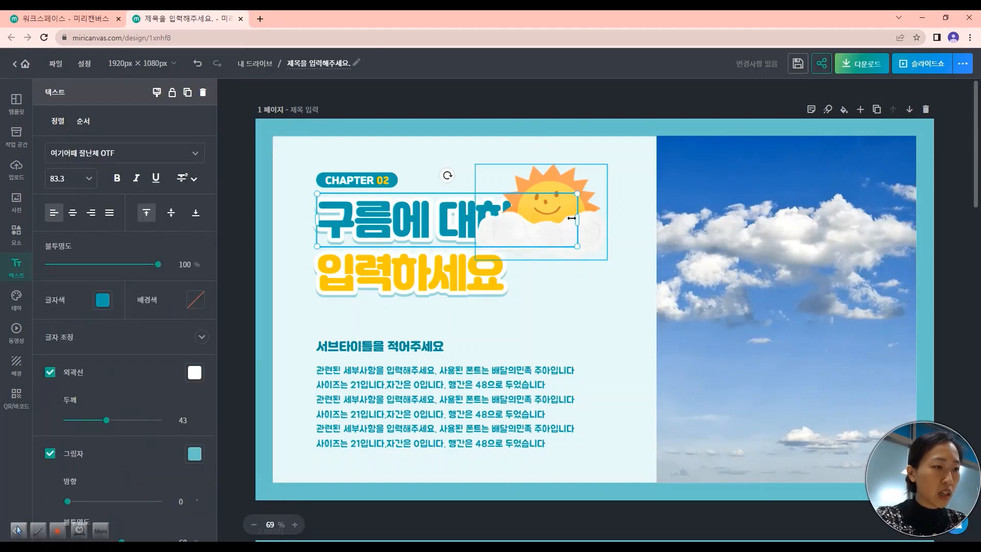
Step: Send page 1's sun illustration below both title texts in the layer order and shift it slightly right
click(586, 192)
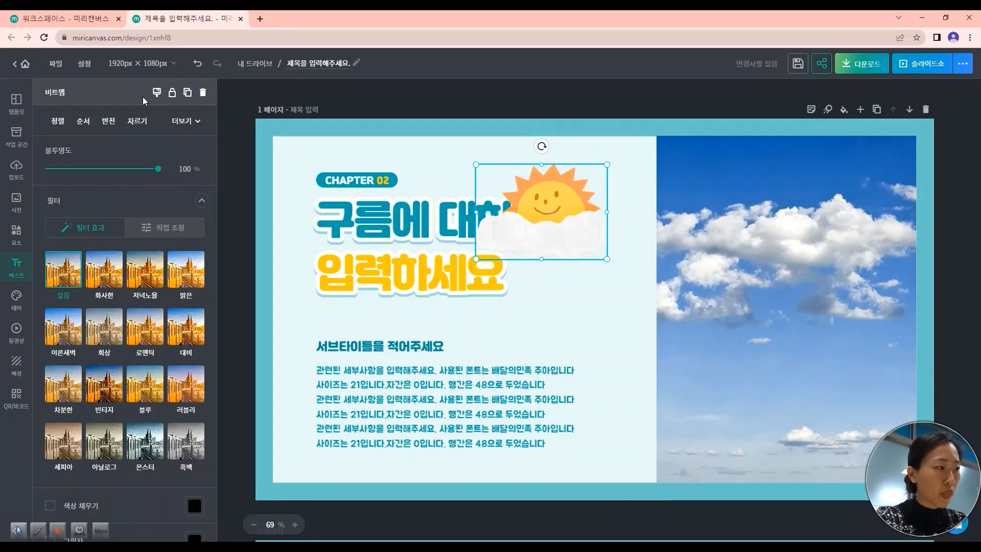
click(85, 64)
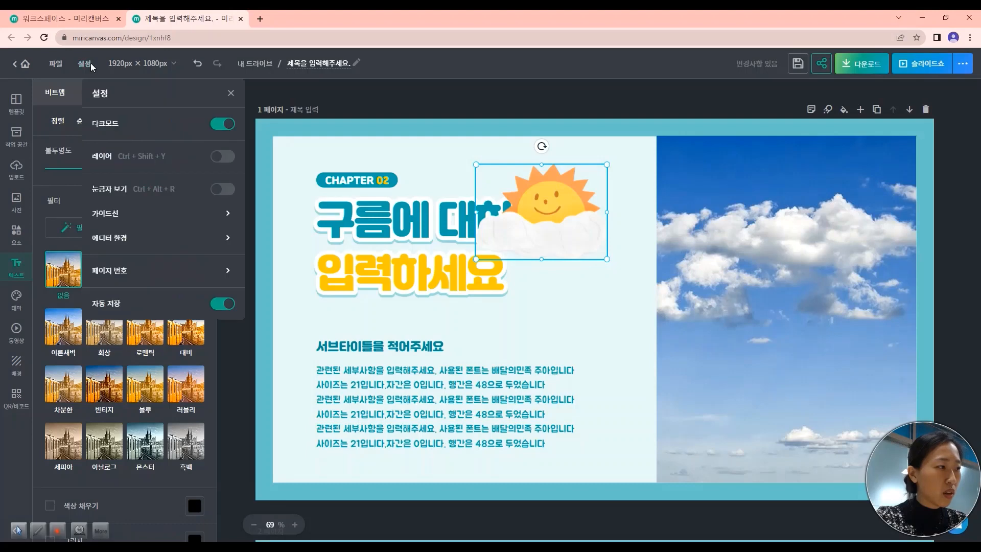
click(231, 158)
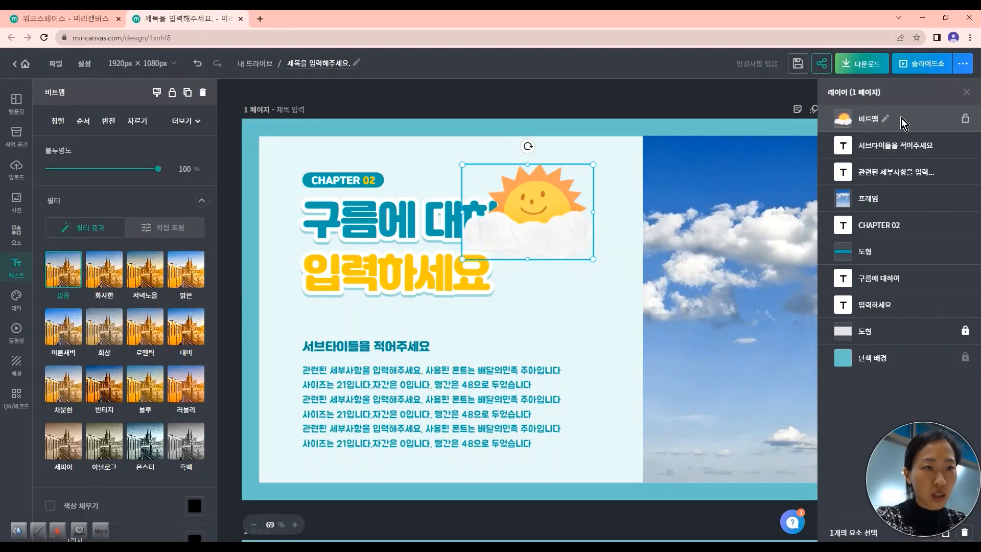
drag(902, 118, 902, 310)
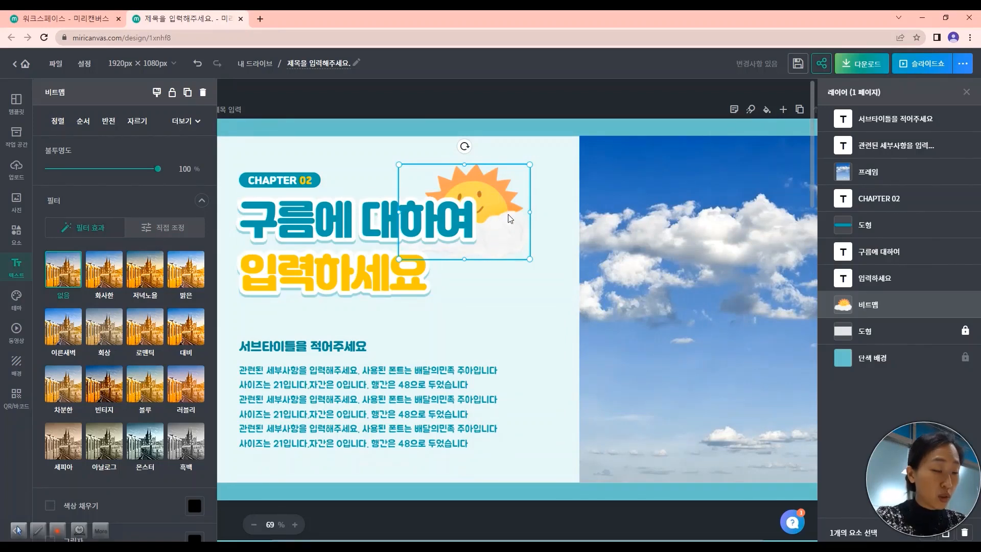
drag(517, 220, 547, 229)
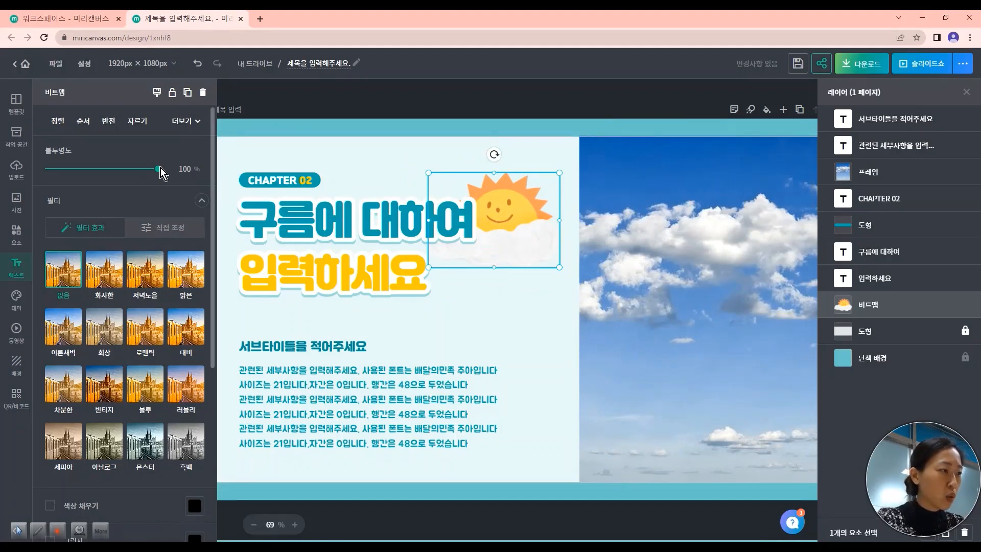
Step: Set the sun illustration's opacity to 58%, enlarge it slightly and reposition it behind the end of the title
drag(159, 169, 112, 178)
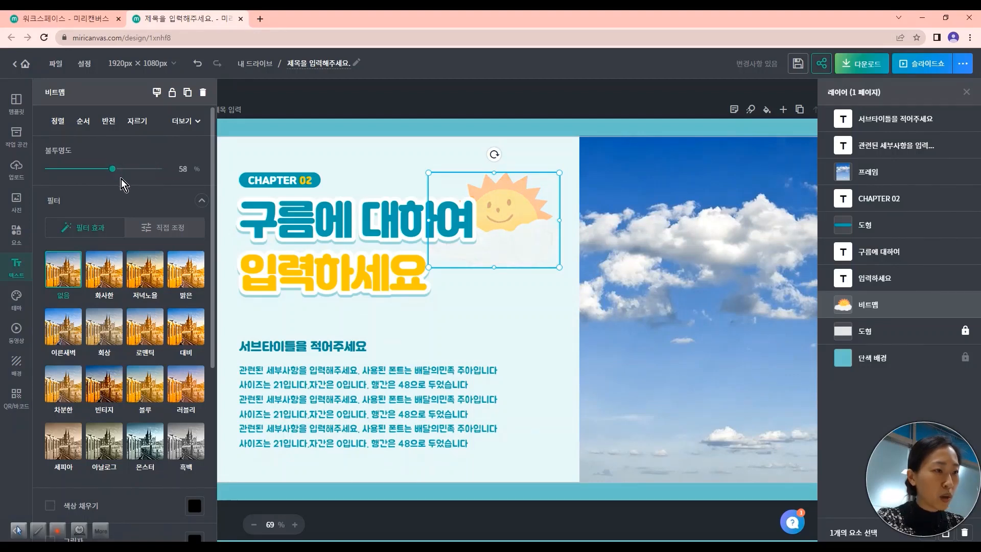
click(544, 299)
click(523, 231)
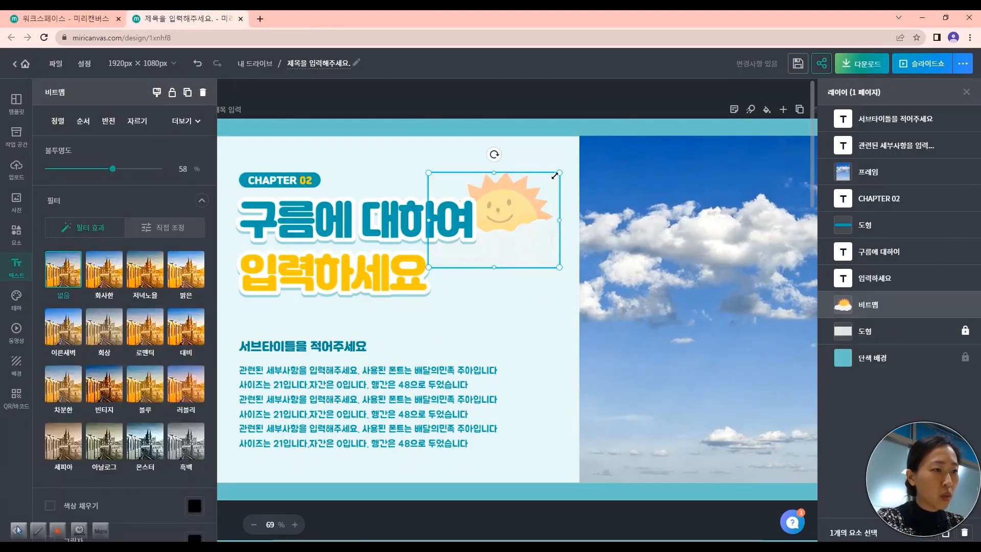
drag(560, 172, 584, 160)
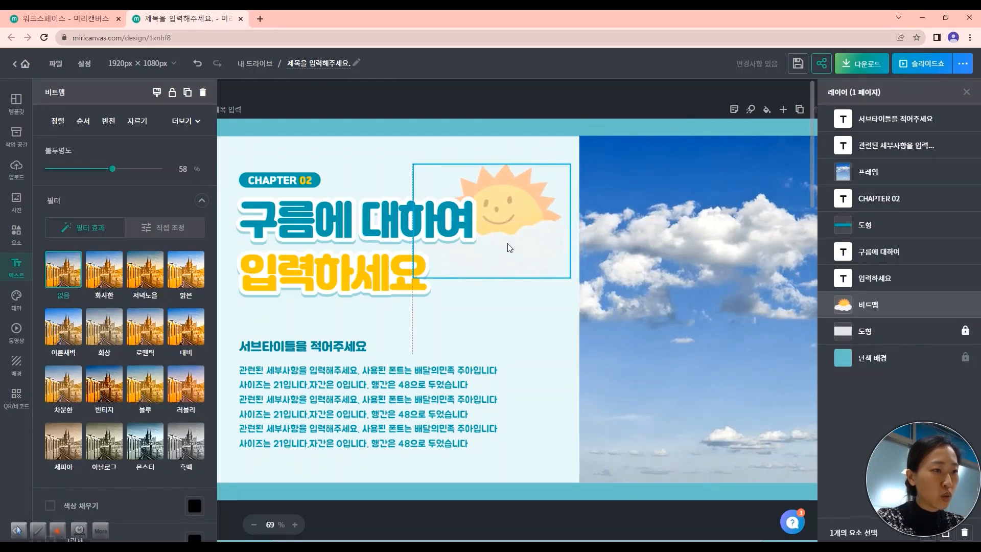
click(495, 320)
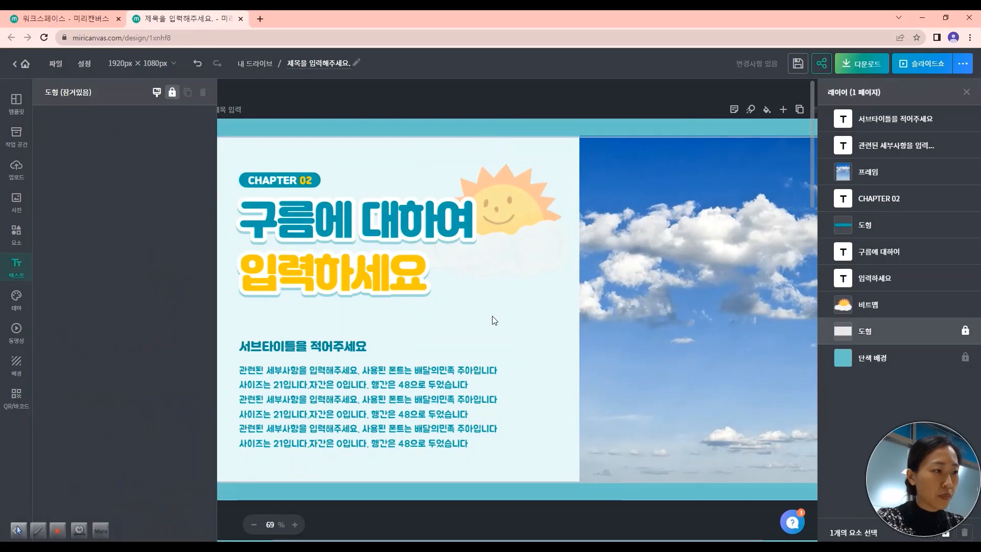
Step: Replace page 1's yellow title line 입력하세요 with 조사하기
click(352, 275)
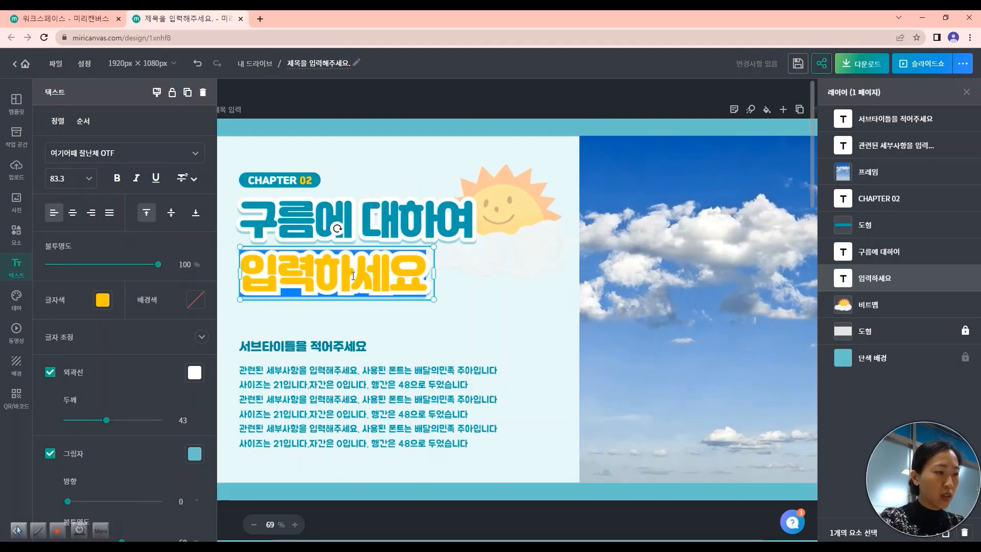
text(조사하기)
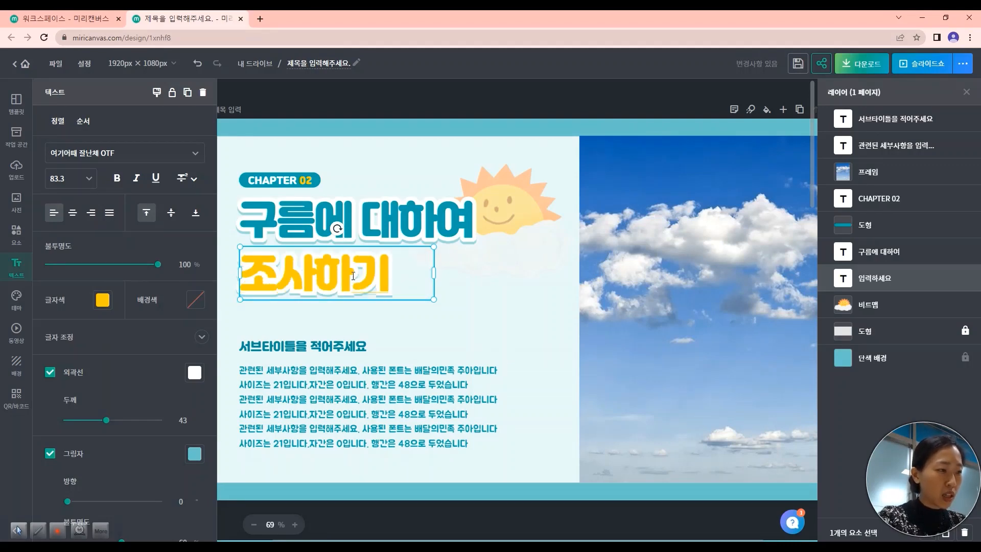
Step: Delete the CHAPTER 02 text and the rounded badge shape behind it on page 1
click(519, 311)
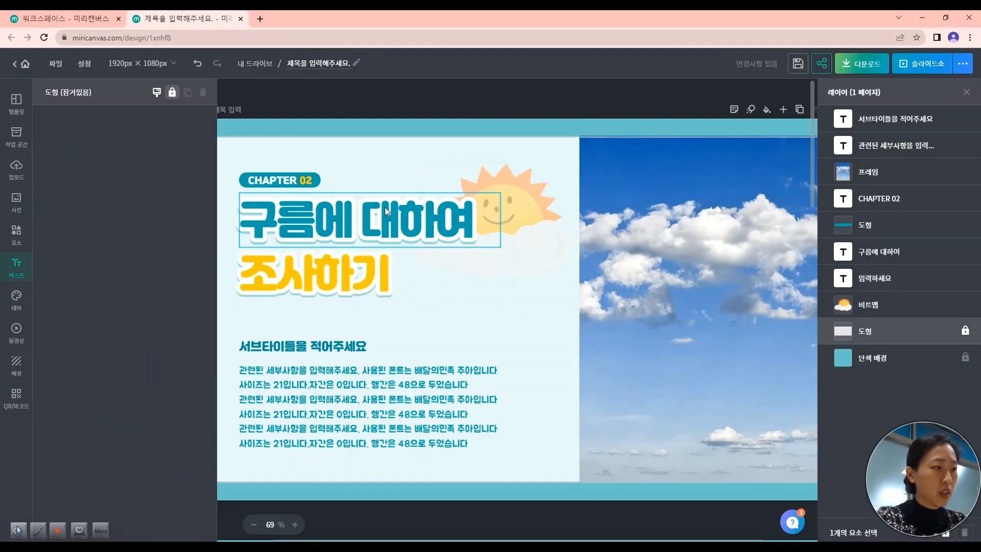
click(305, 178)
key(Delete)
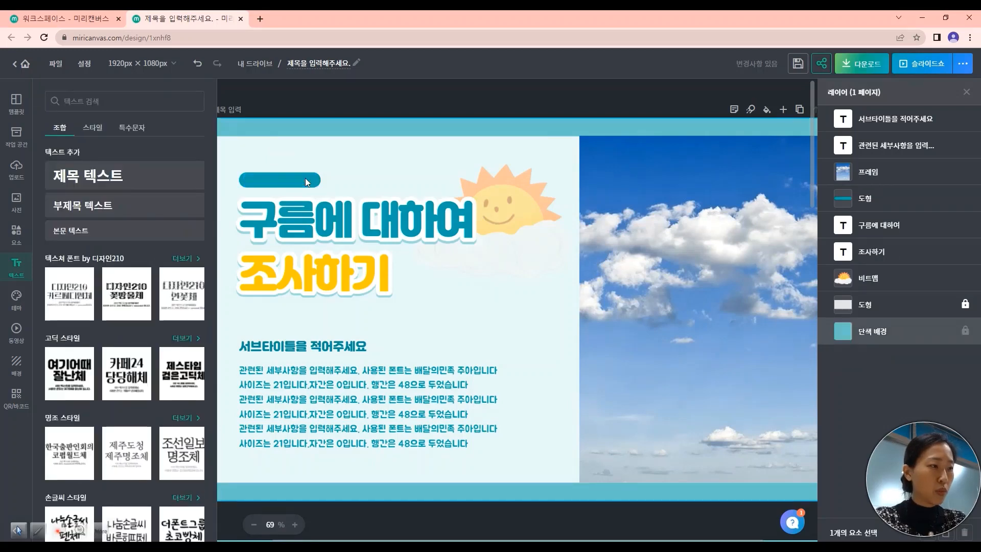
click(306, 179)
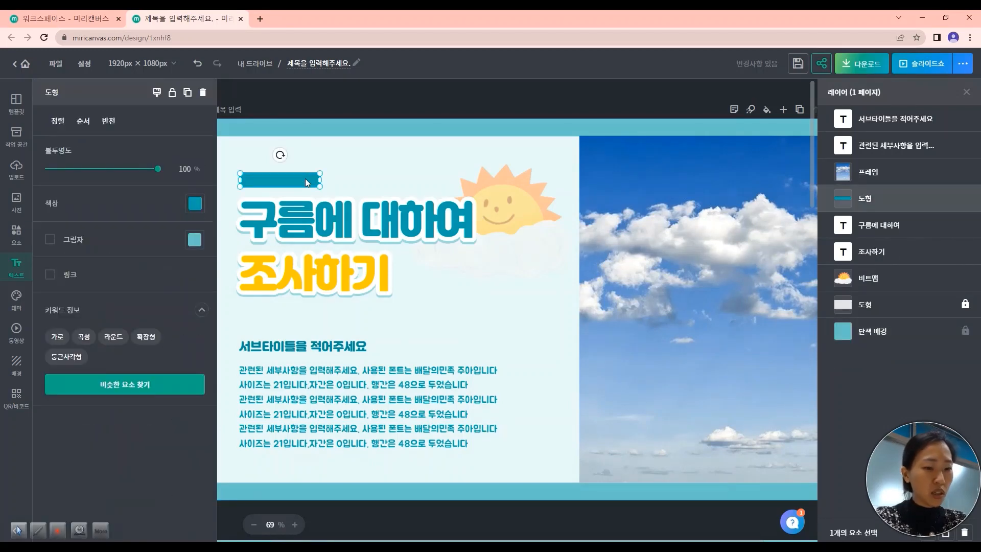
key(Delete)
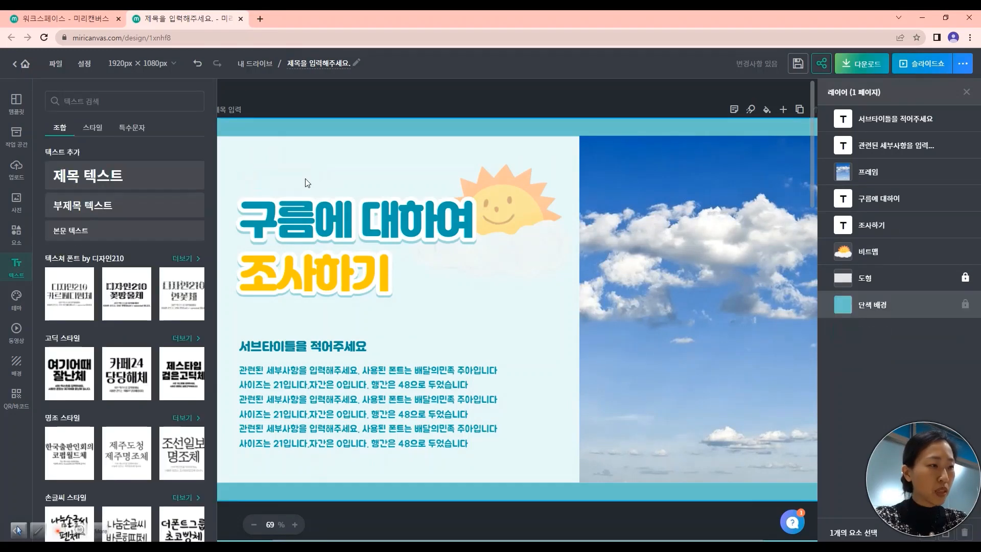
Step: Move page 1's two title lines and the sun illustration upward into the space above, leaving a wider gap between the title lines
click(409, 229)
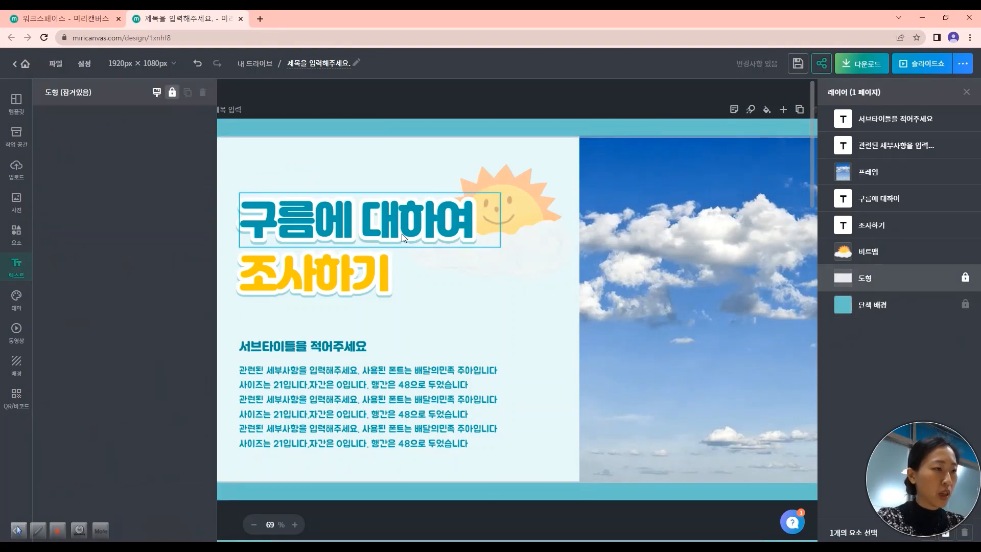
drag(415, 213, 415, 186)
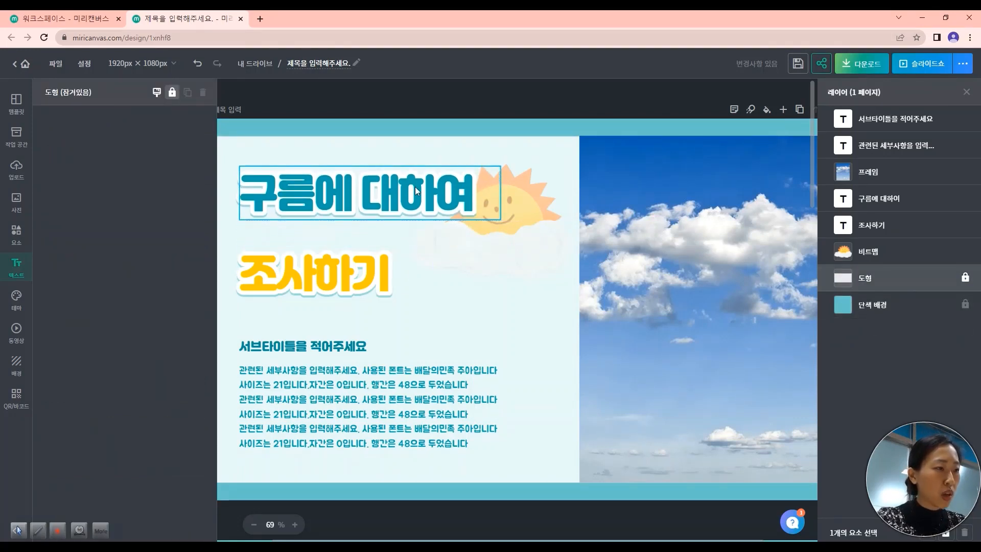
click(365, 282)
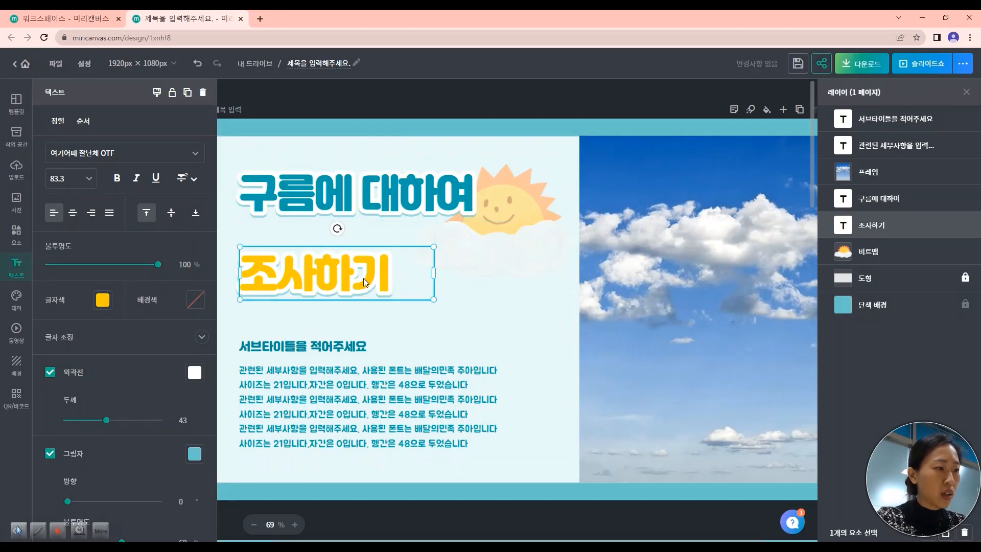
drag(362, 278, 363, 261)
drag(522, 249, 524, 233)
click(541, 368)
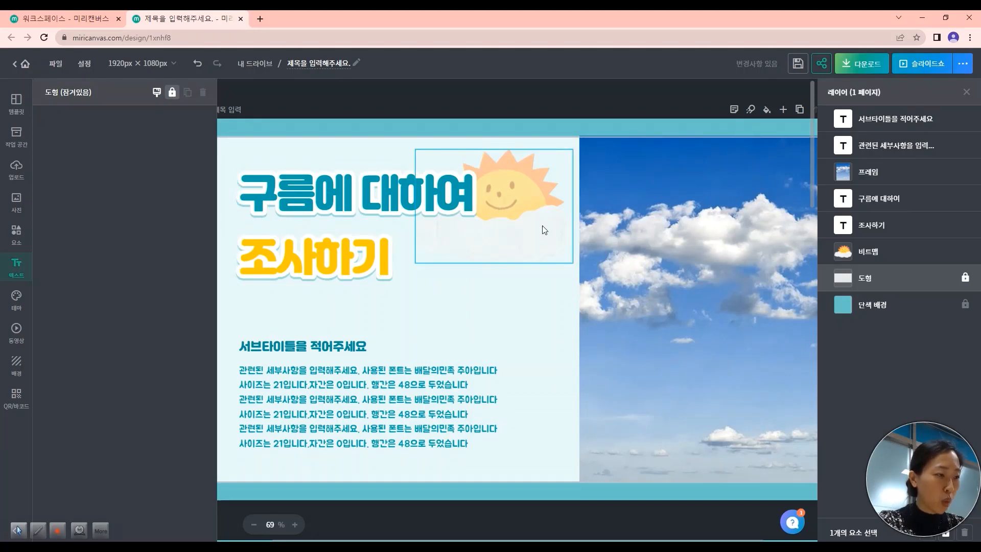
Step: Replace page 1's placeholder body text with 구름의 종류에는 ~~ 가 있고, 구름의 생성 원리는~~ 하다
double_click(369, 427)
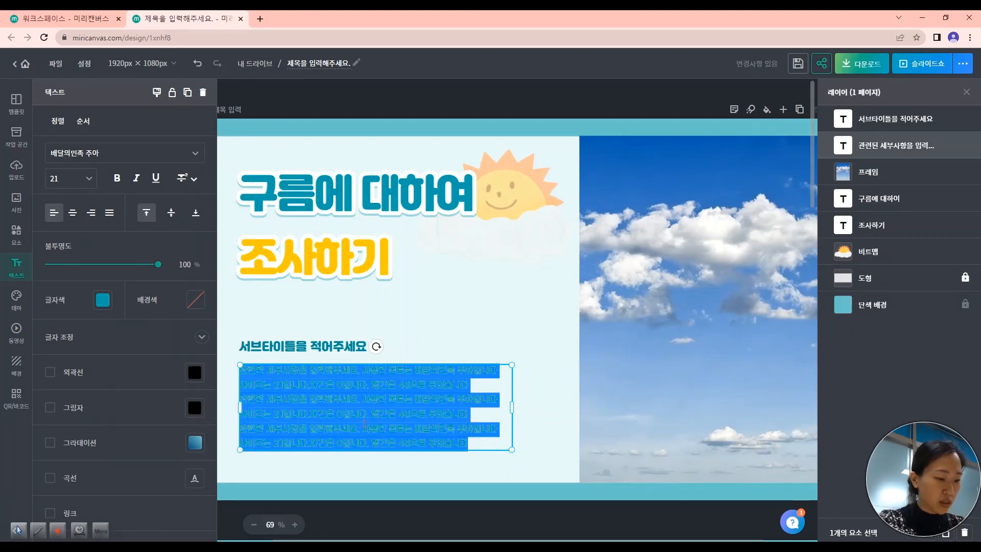
text(ㄱ)
text(름)
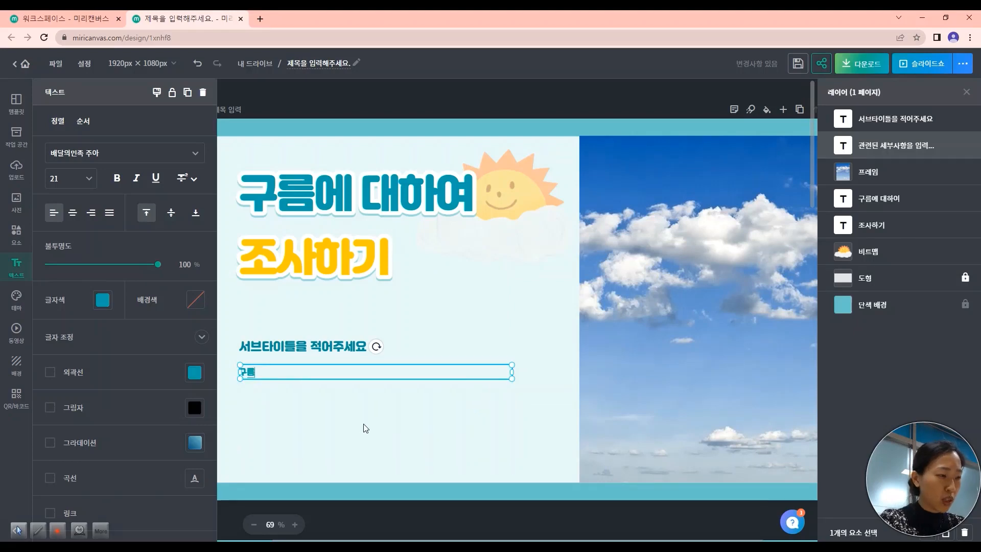
text(의 종류에는)
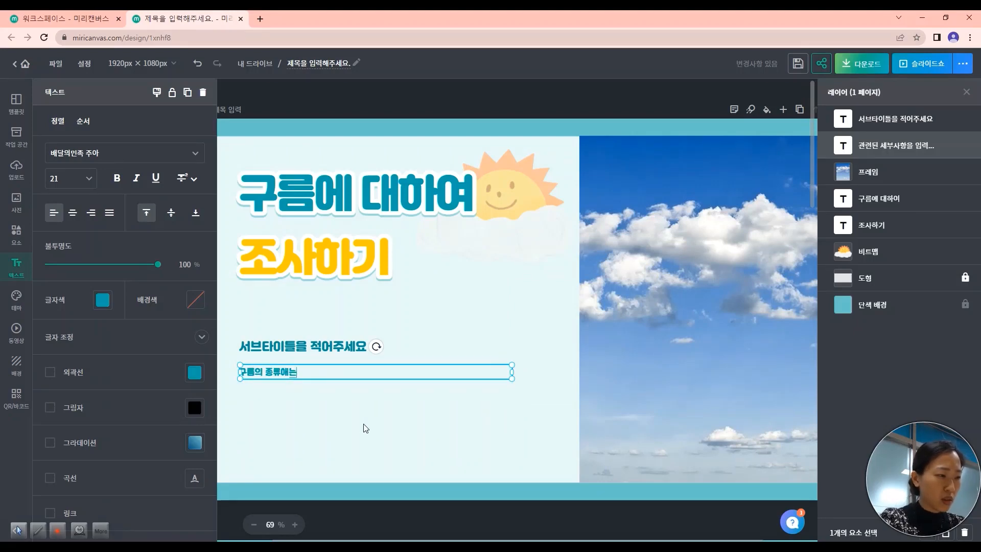
text( ~~ 가 있)
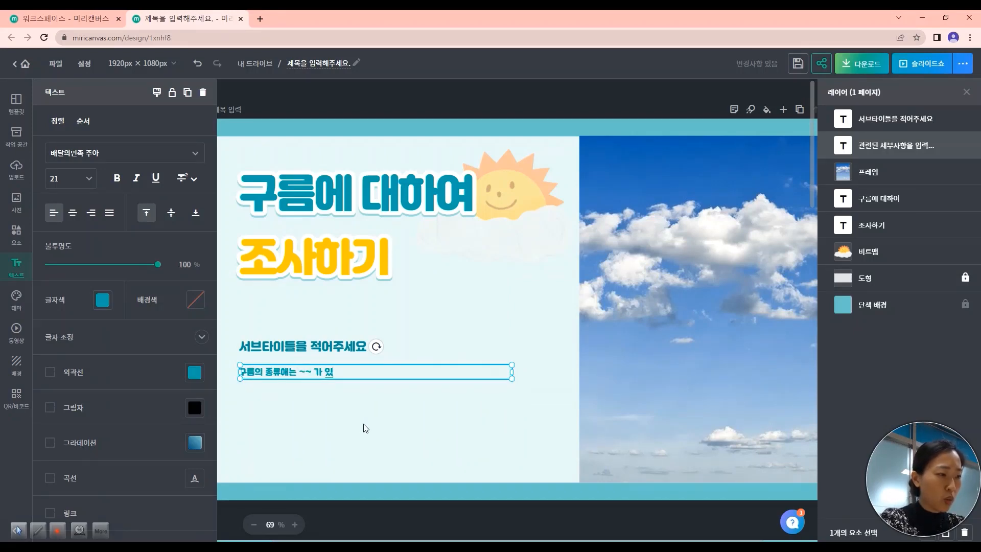
text(고, 구르)
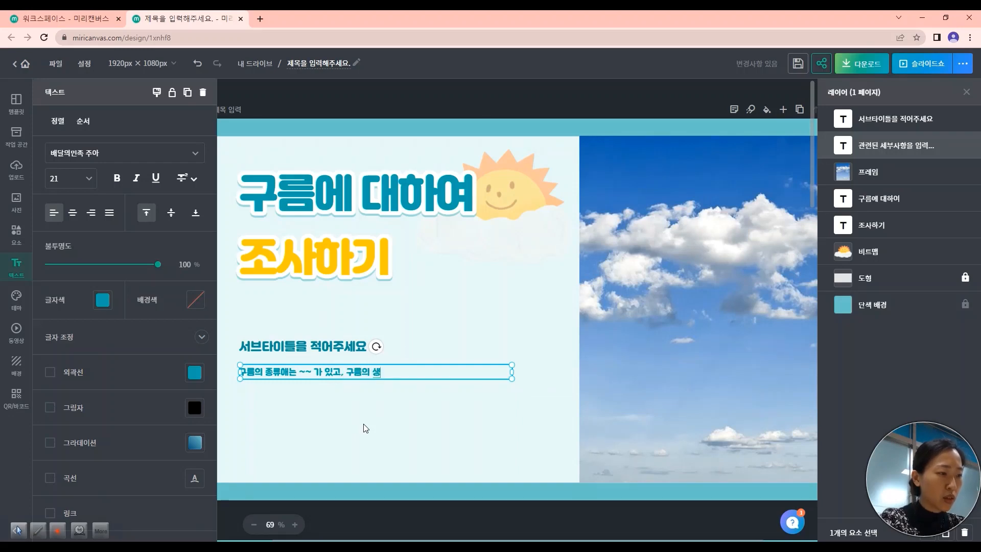
text(의 생성 원리는~~)
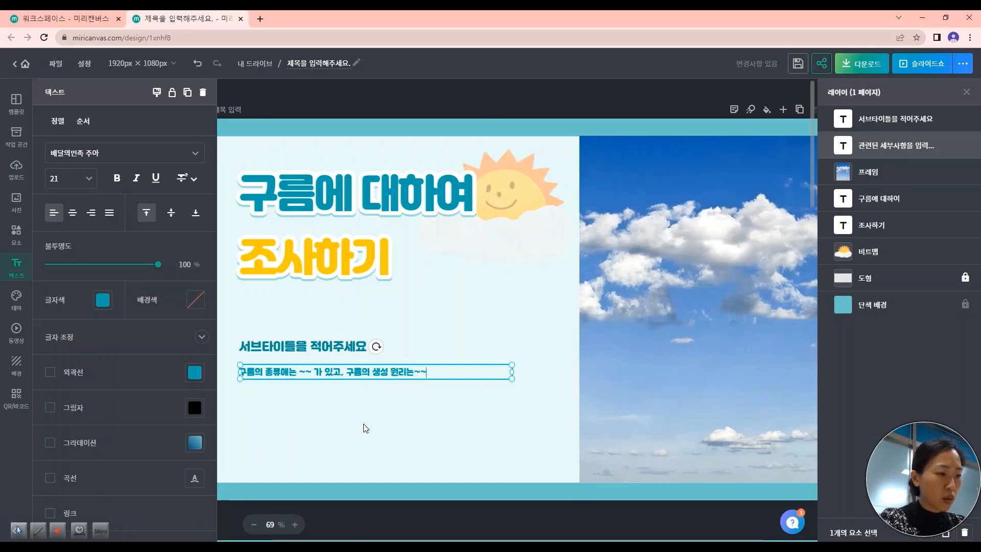
text( 하단ㅇ)
key(BackSpace)
key(BackSpace)
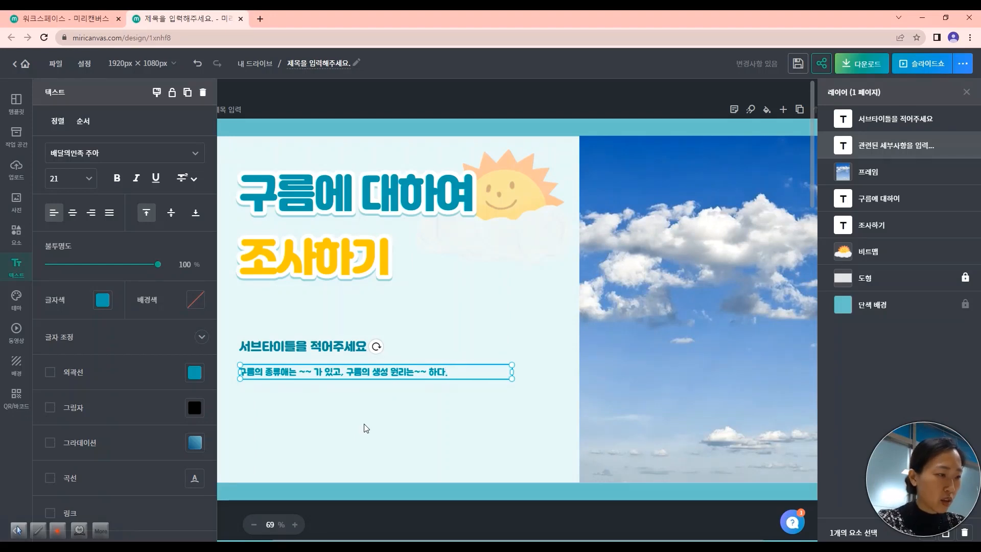
Step: Delete the 서브타이틀을 적어주세요 subtitle and move the body text up beneath the titles, keeping its left alignment
click(347, 351)
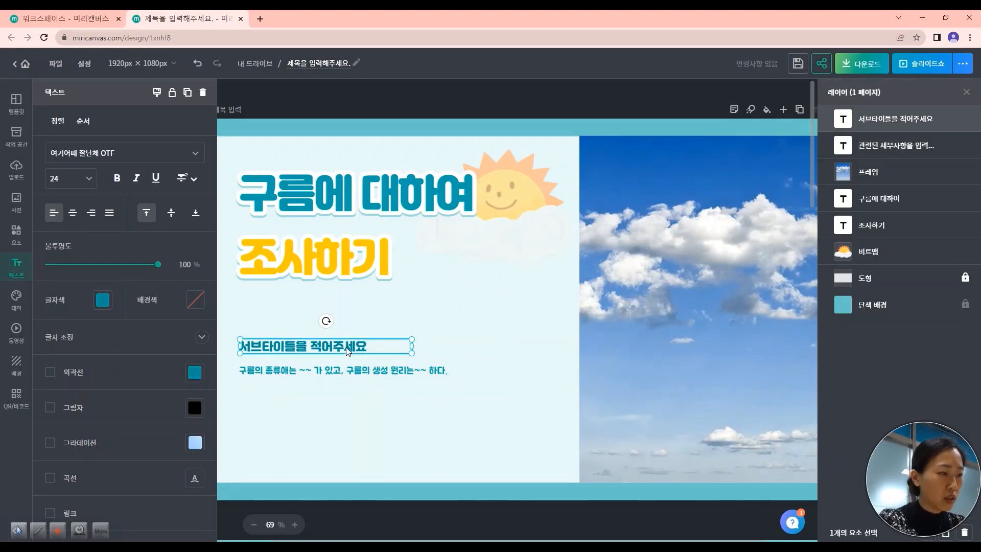
key(Delete)
click(358, 353)
drag(344, 374, 344, 328)
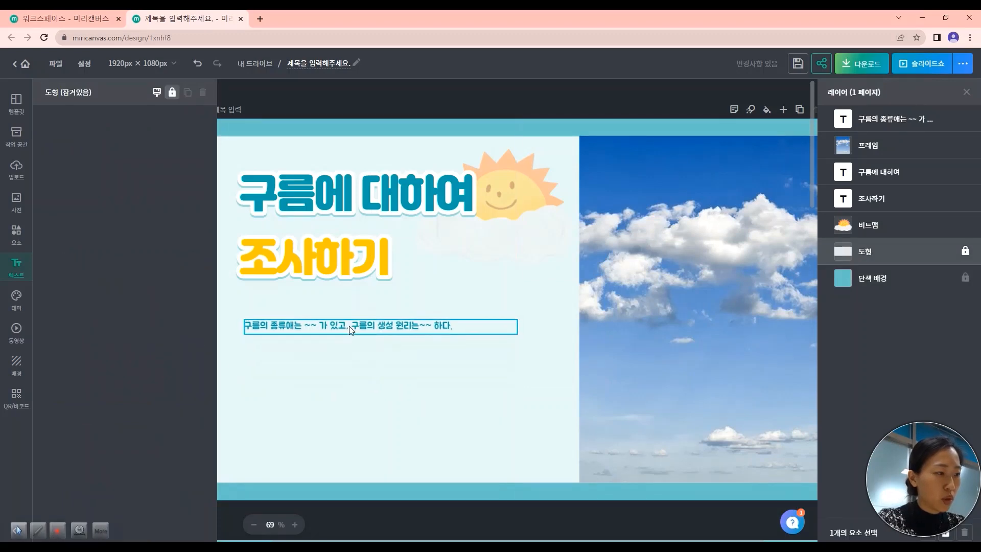
click(390, 335)
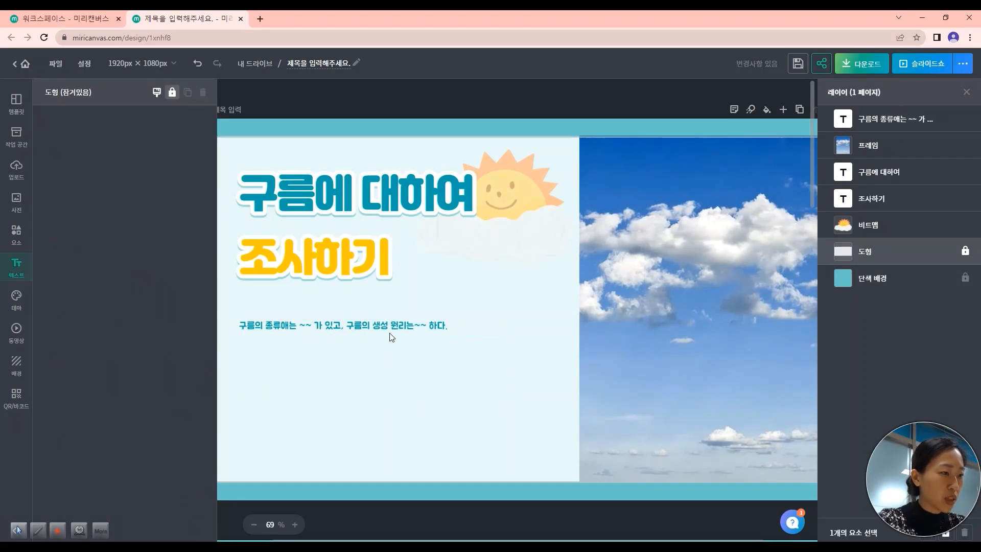
Step: Set the font size of page 1's body text to 30
click(384, 324)
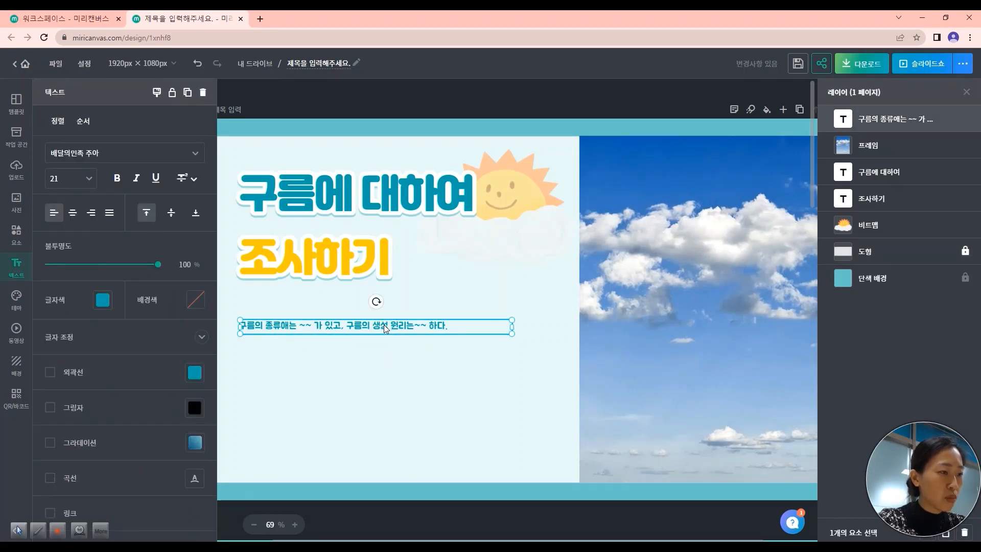
click(89, 178)
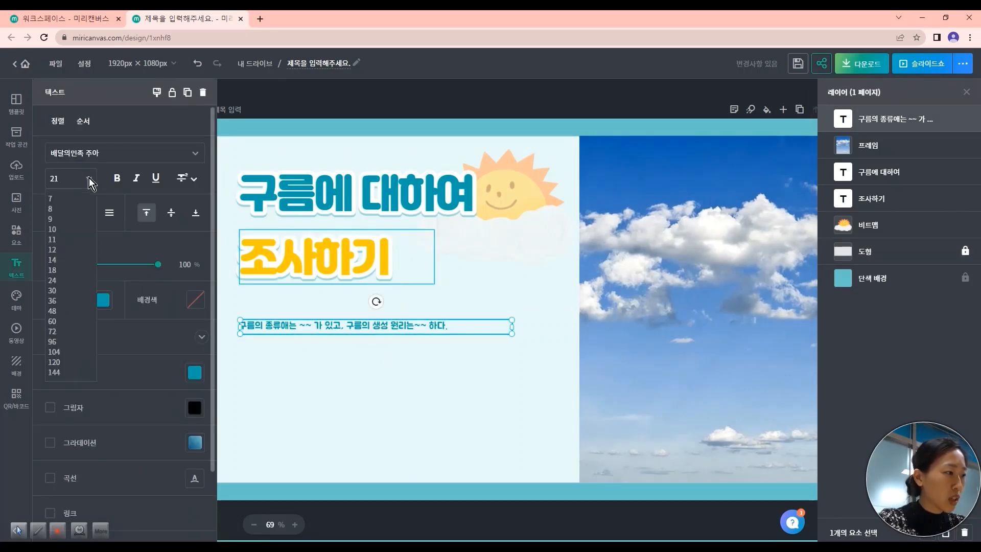
click(75, 288)
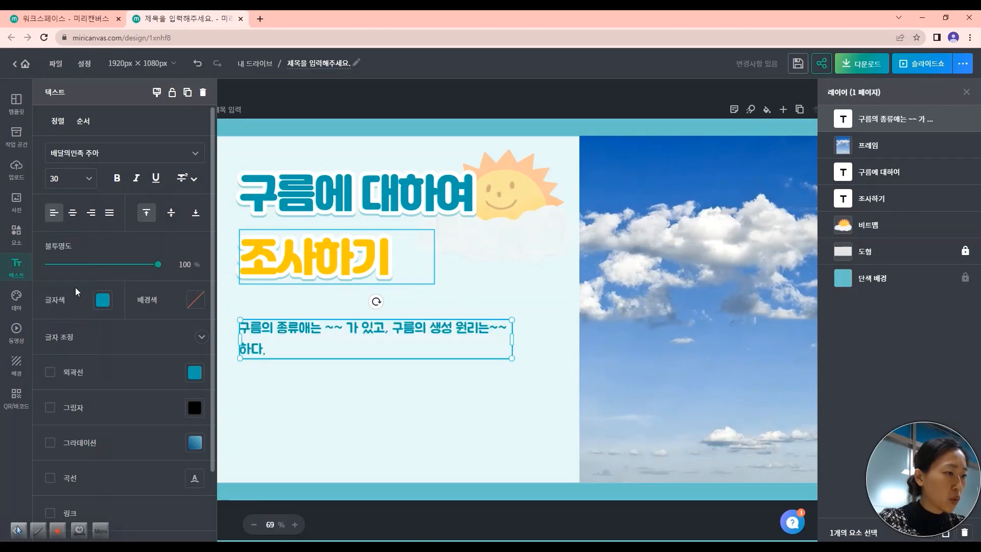
click(424, 371)
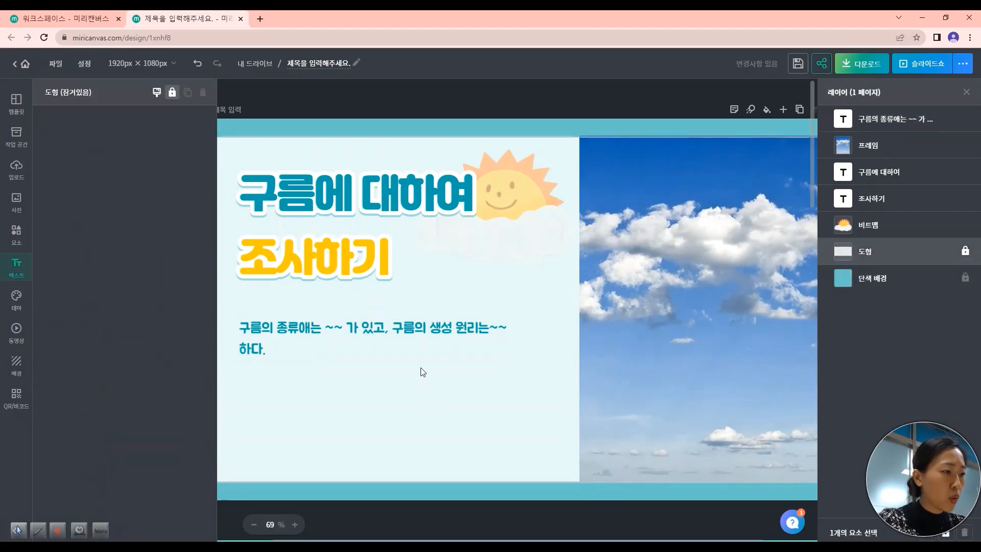
Step: Make page 1's body text bold and underlined
click(424, 355)
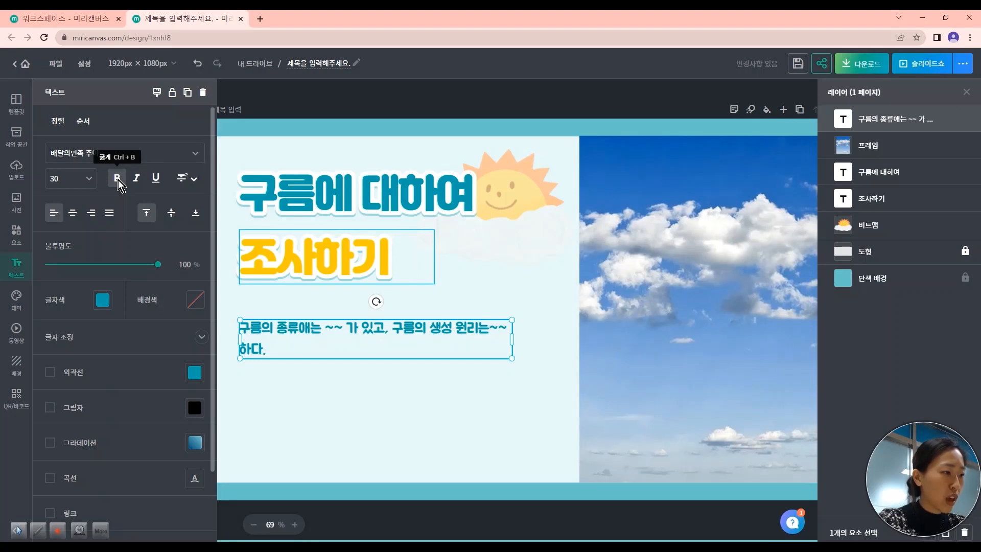
click(156, 178)
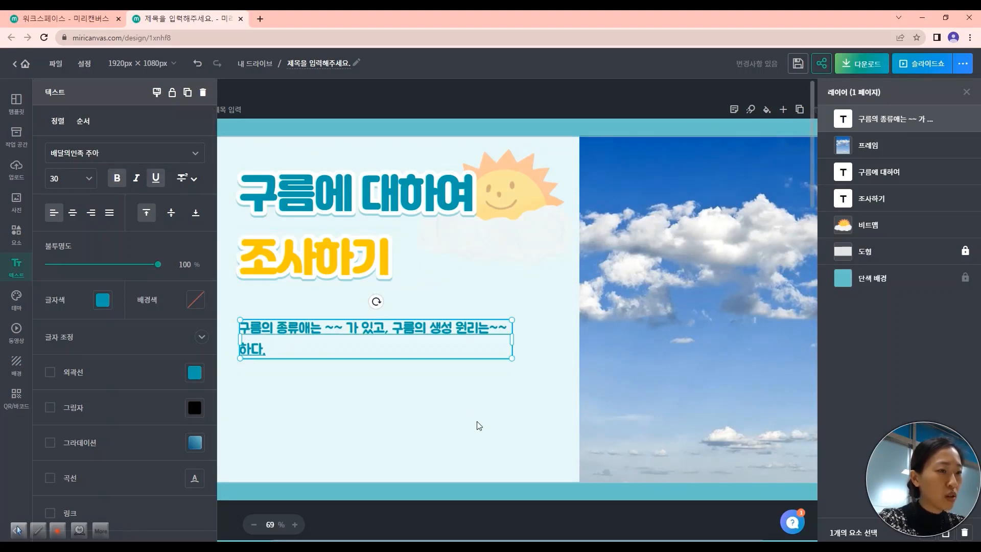
click(441, 407)
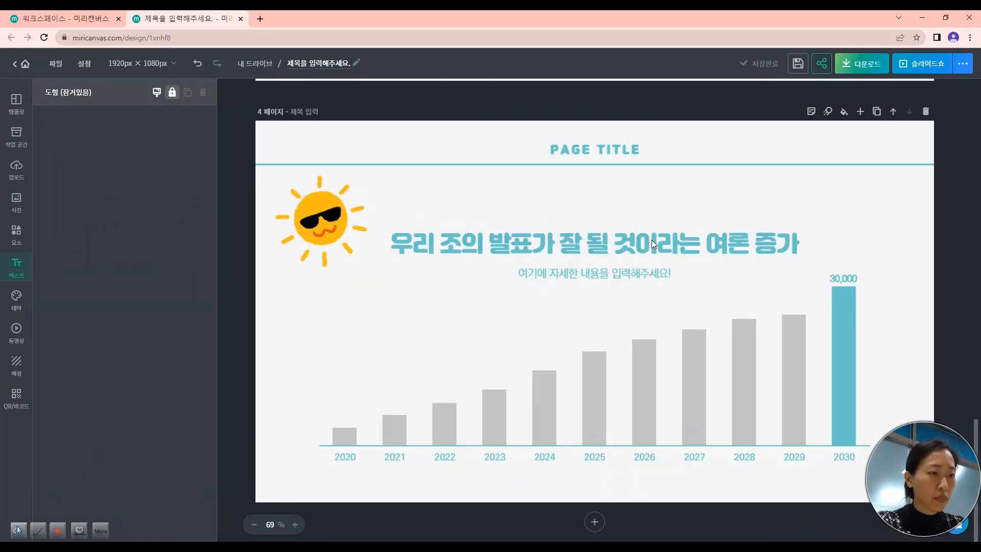
Step: Download all four pages as a PPT file with the 개별 요소 이미지화 (권장) option, agreeing to the copyright notice
scroll(652, 240, up, 10)
scroll(652, 240, up, 8)
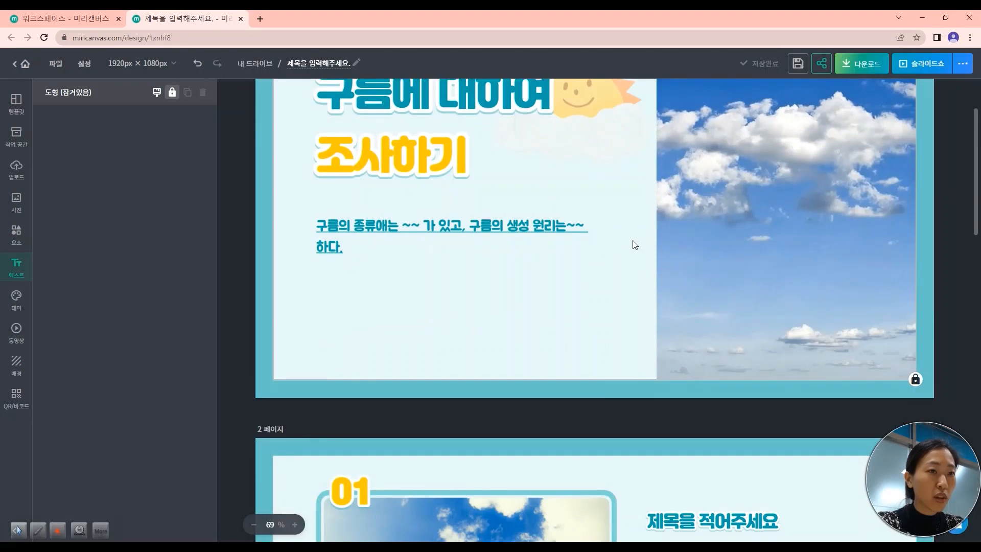
scroll(634, 244, up, 2)
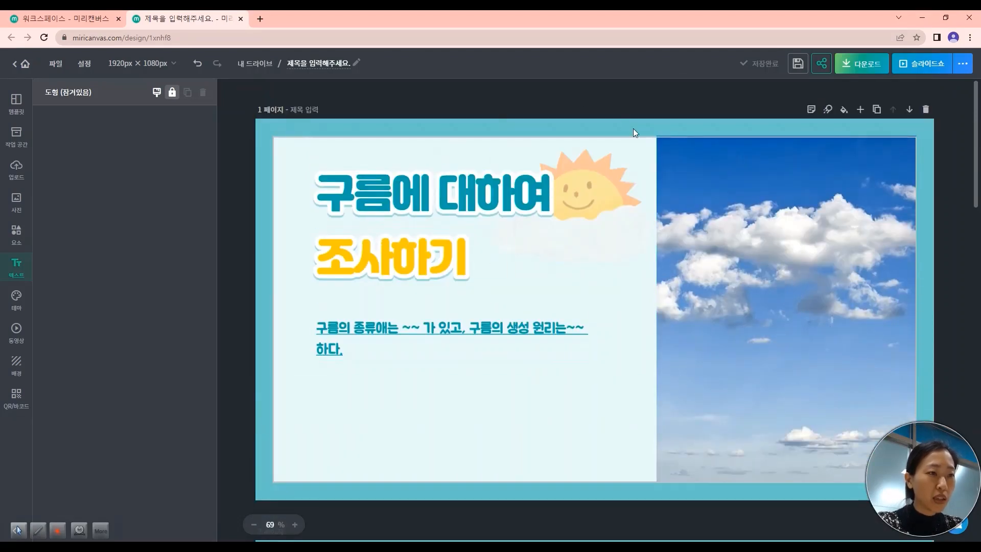
mouse_move(683, 147)
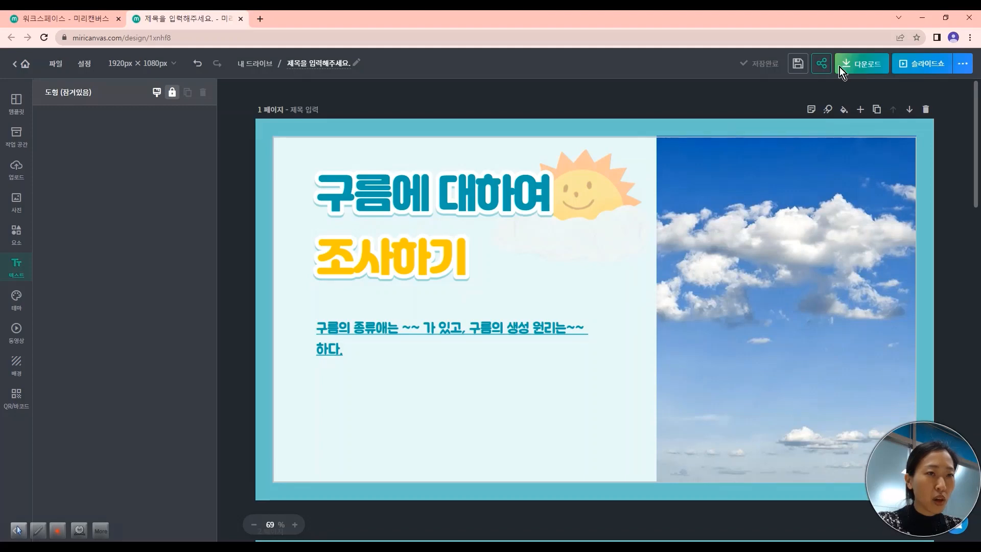
click(864, 63)
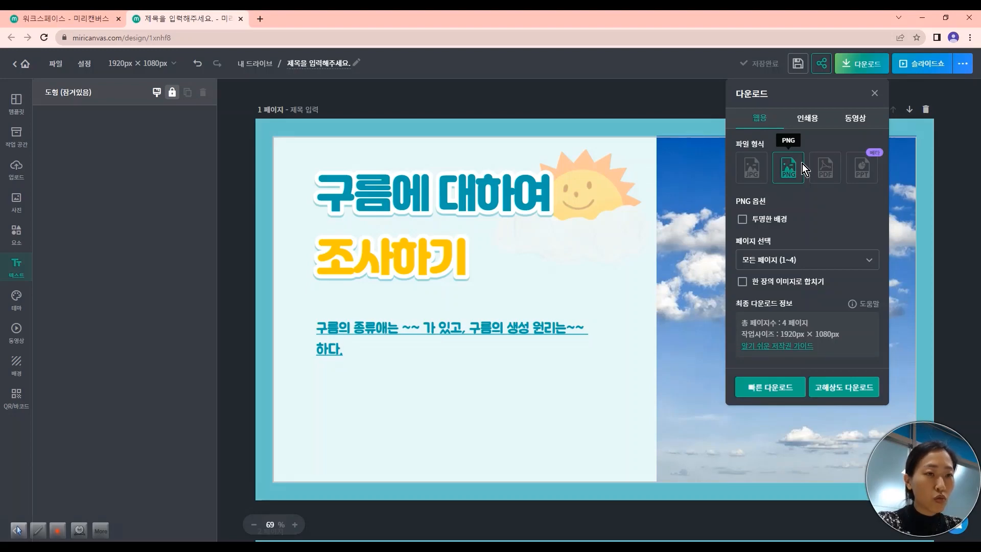
click(869, 169)
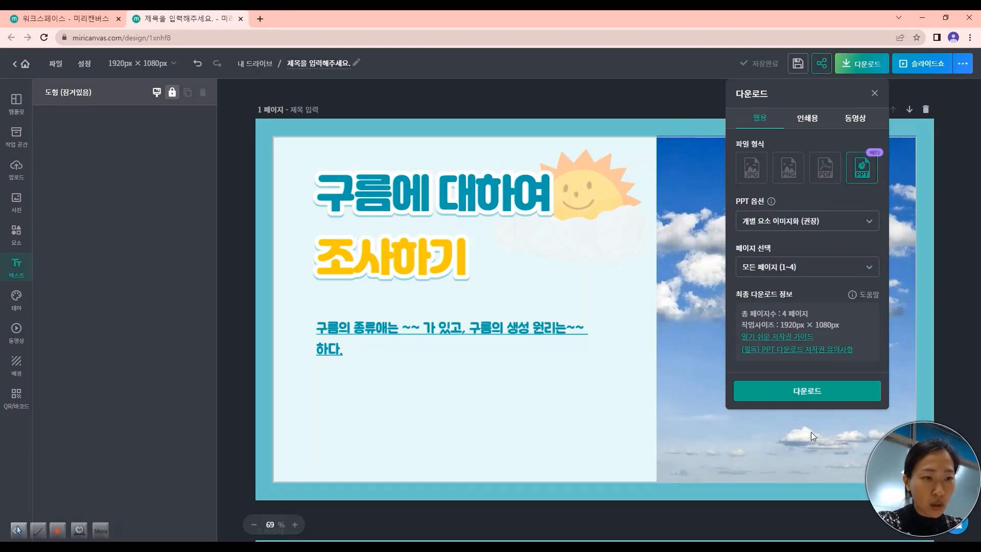
click(798, 394)
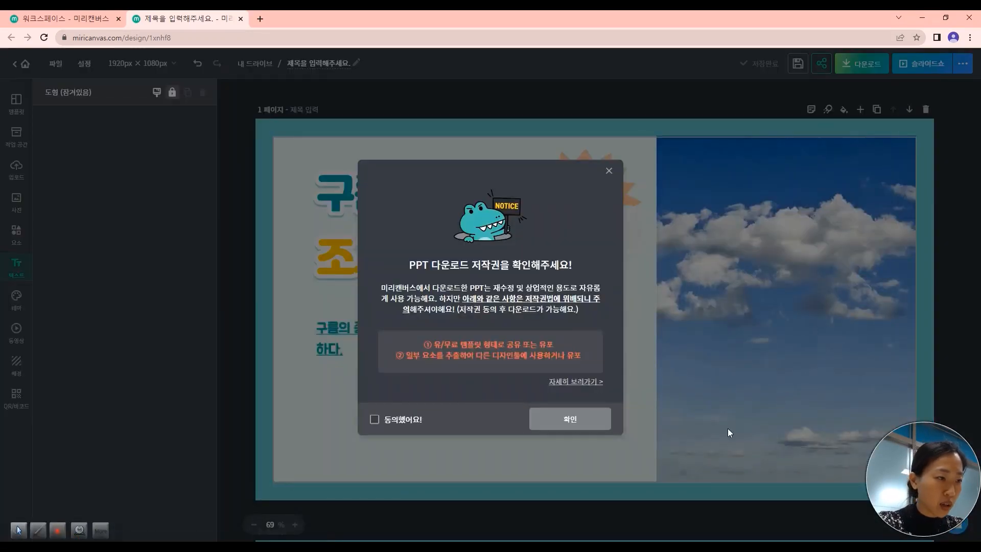
click(374, 420)
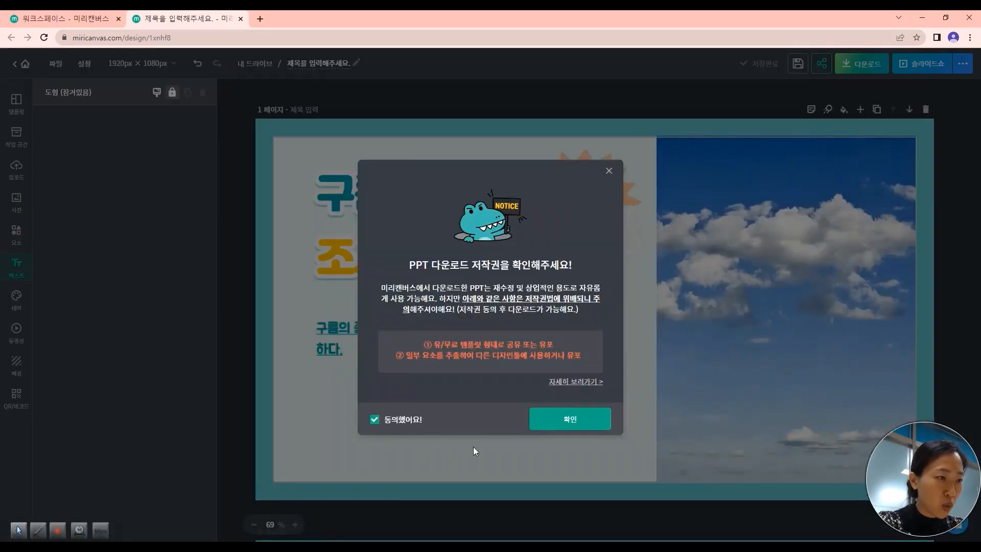
click(574, 427)
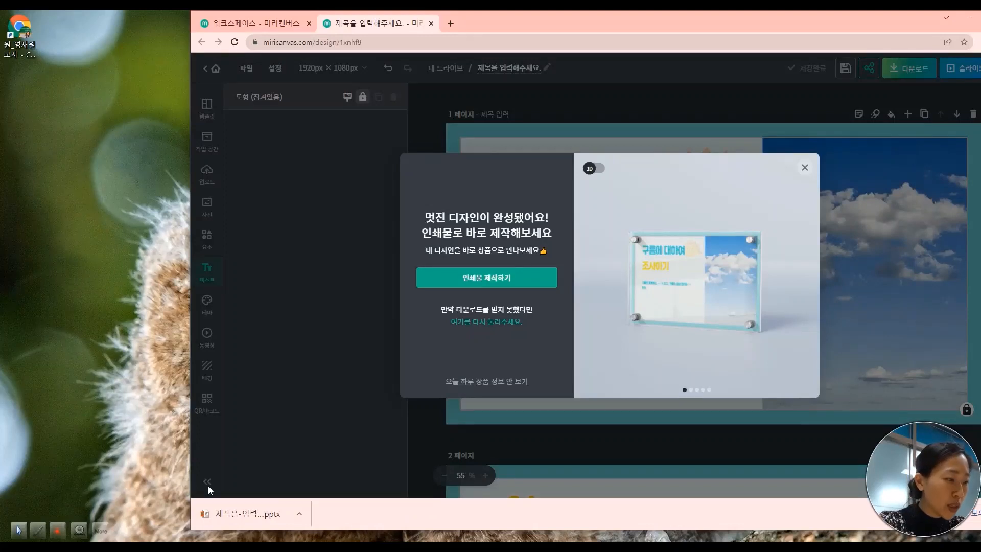
Step: Open the folder that contains the downloaded pptx file
click(299, 514)
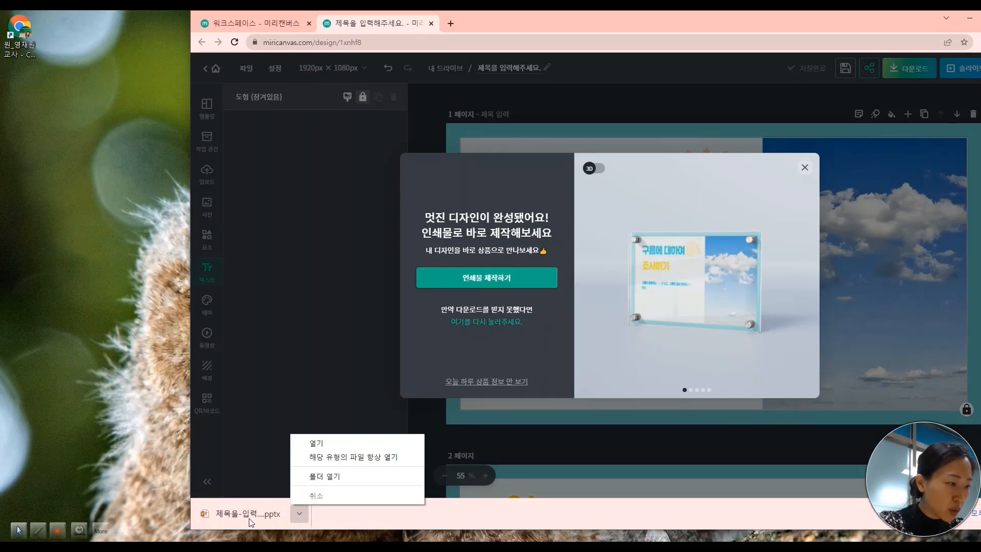
click(327, 476)
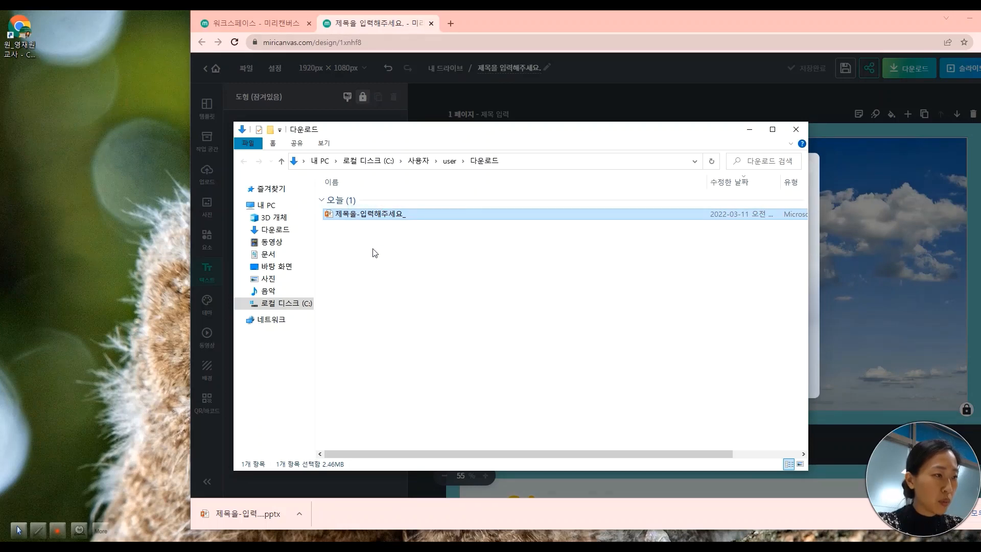
Step: Rename the downloaded PowerPoint file as 창의융합상상소 과제1
click(381, 218)
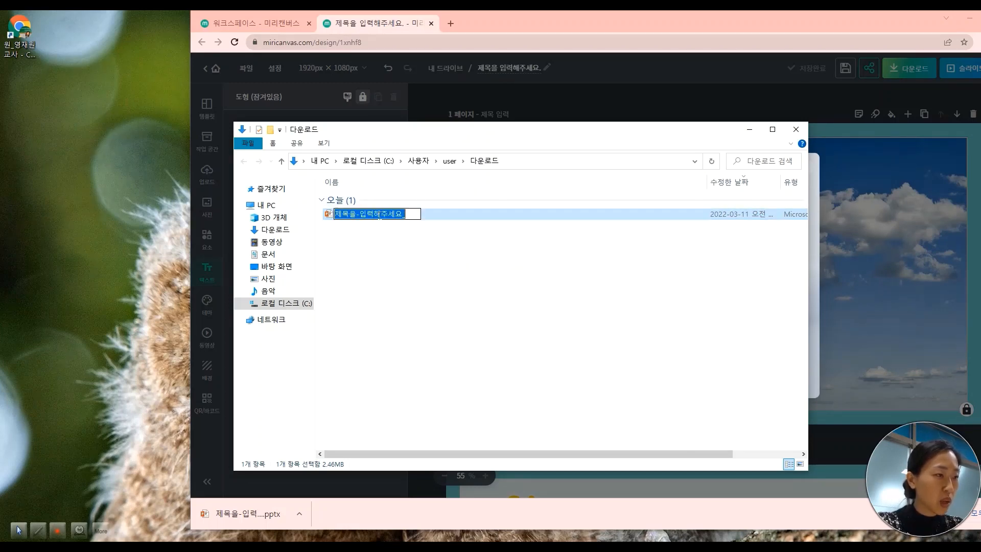
click(381, 261)
click(383, 216)
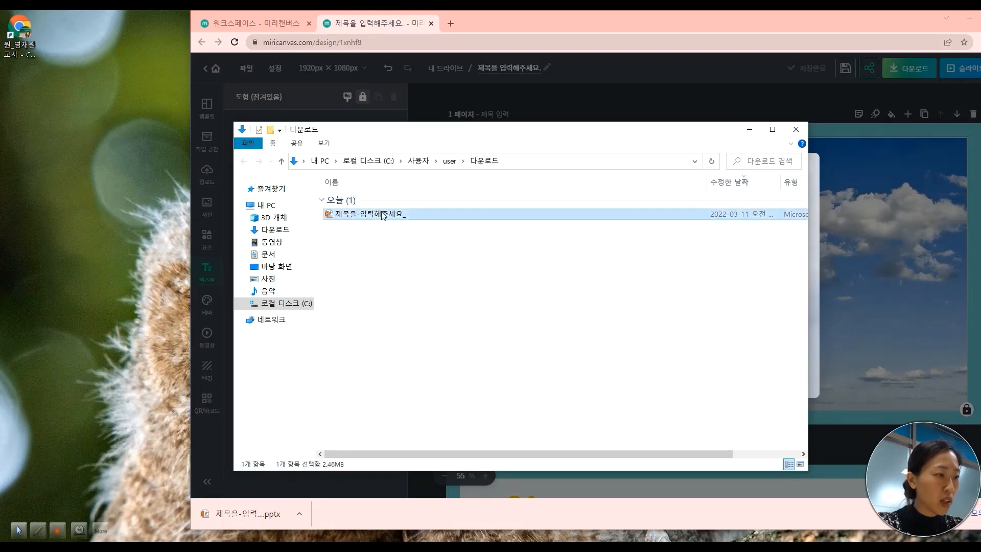
click(384, 218)
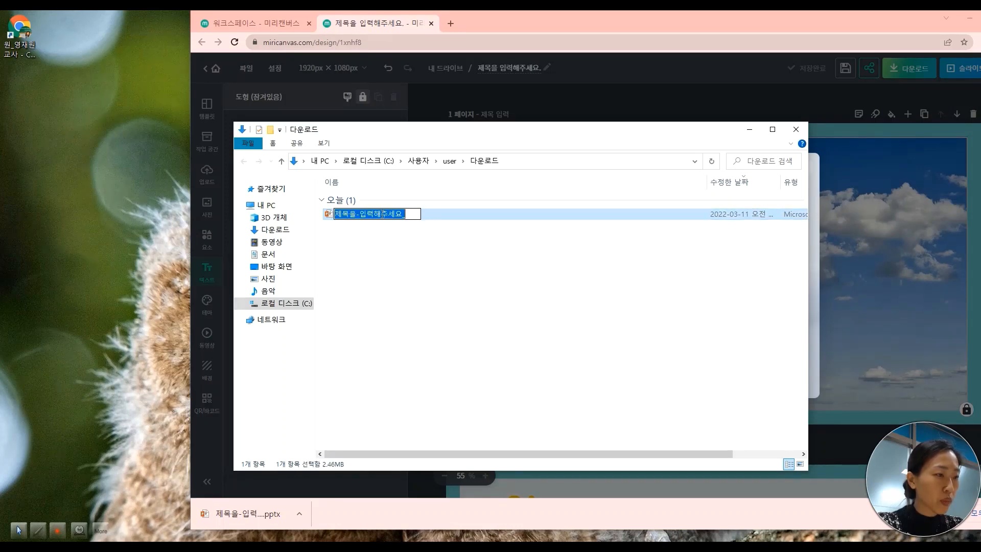
click(408, 215)
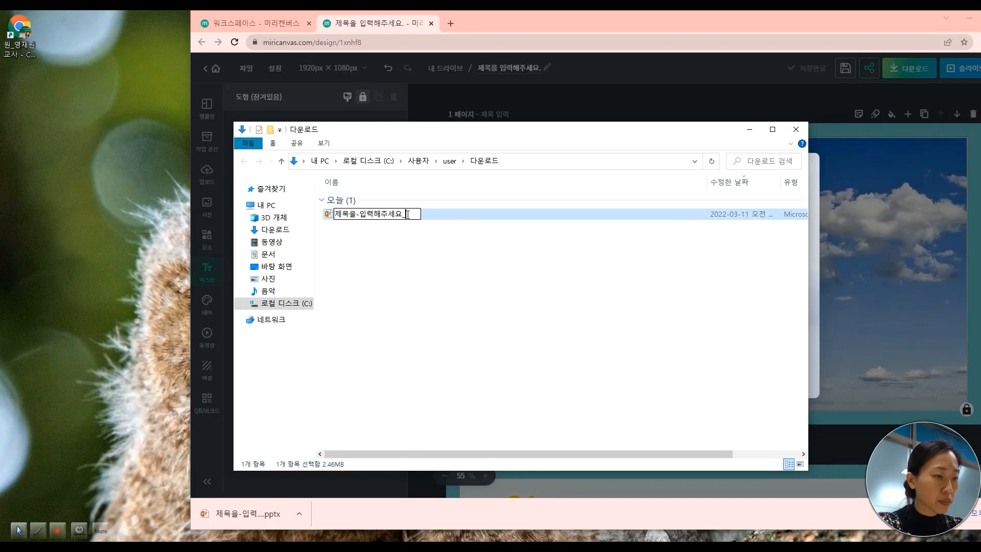
key(BackSpace)
key(BackSpace)
key(BackSpace)
key(BackSpace)
key(BackSpace)
key(BackSpace)
key(BackSpace)
key(BackSpace)
key(BackSpace)
key(BackSpace)
key(BackSpace)
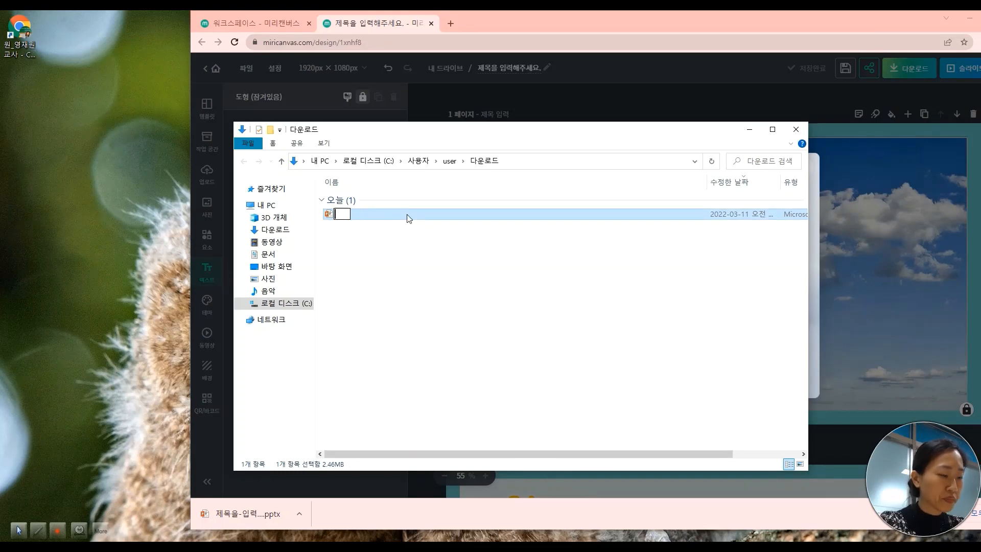
text(tnd)
key(BackSpace)
key(BackSpace)
key(BackSpace)
text(창의융합)
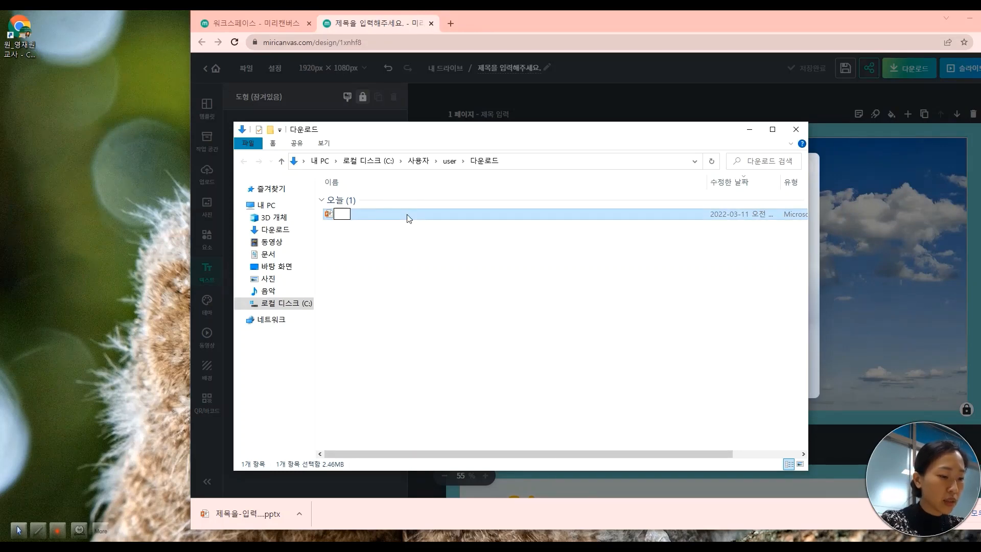
text(상상소 과제)
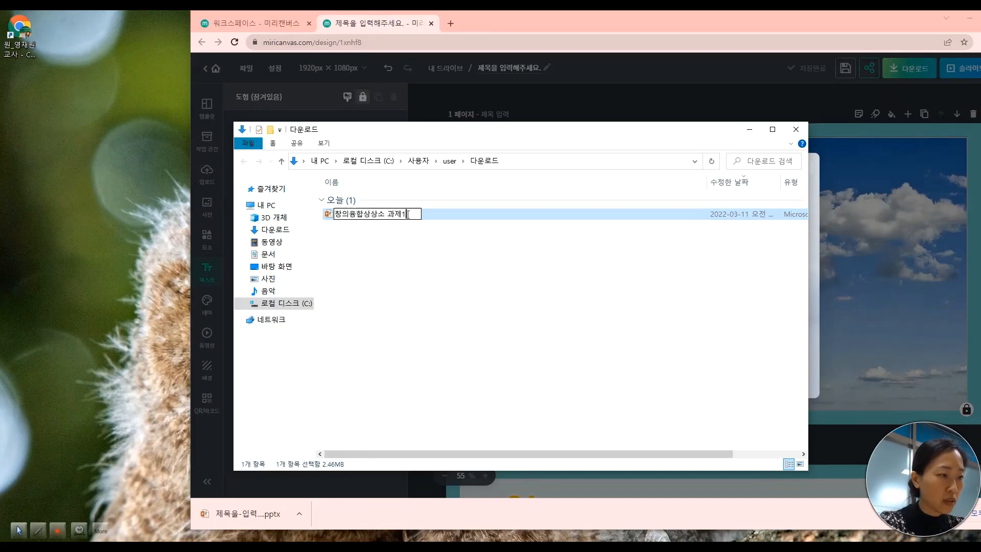
text(1)
click(448, 281)
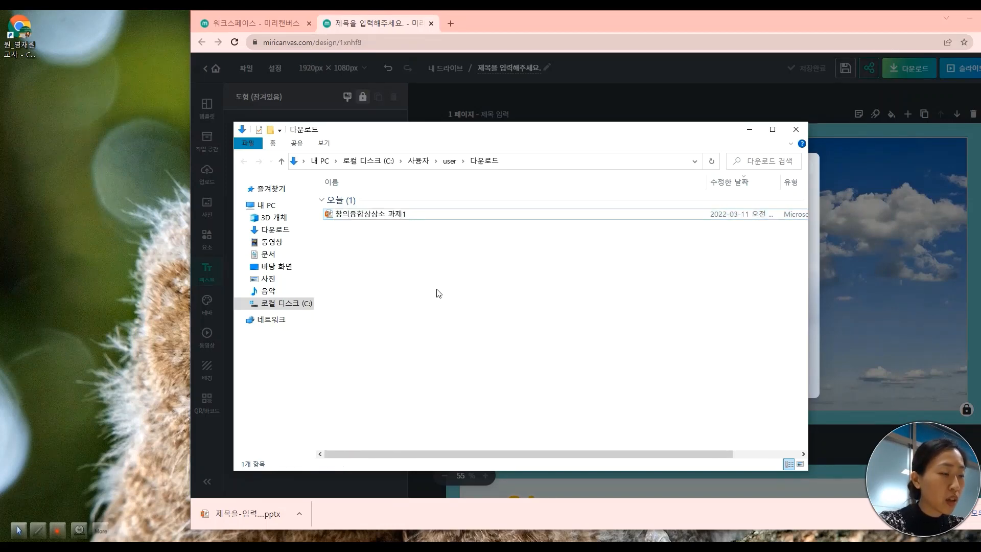
Step: Move the 창의융합상상소 과제1 file from the 다운로드 folder to the desktop, below the existing shortcut
click(379, 217)
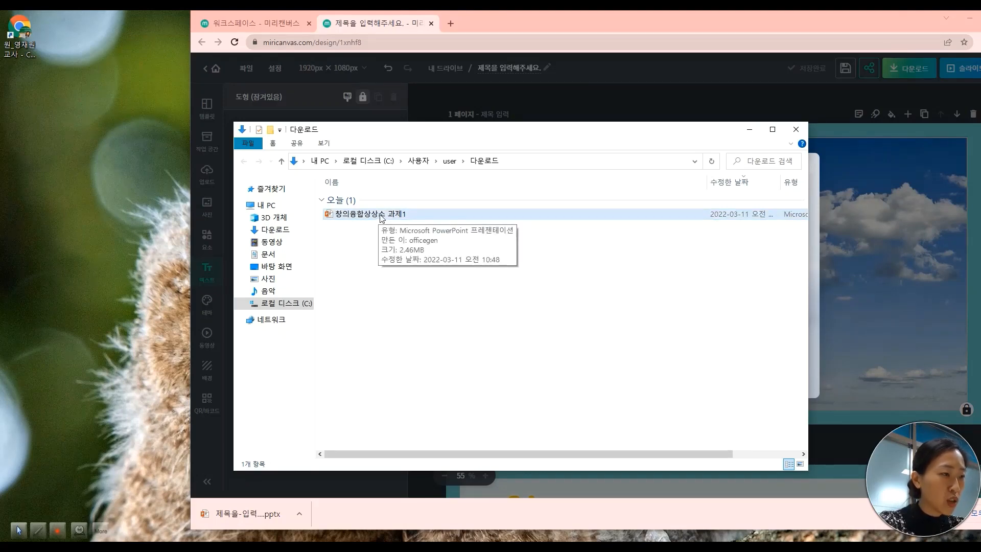
drag(381, 217, 68, 149)
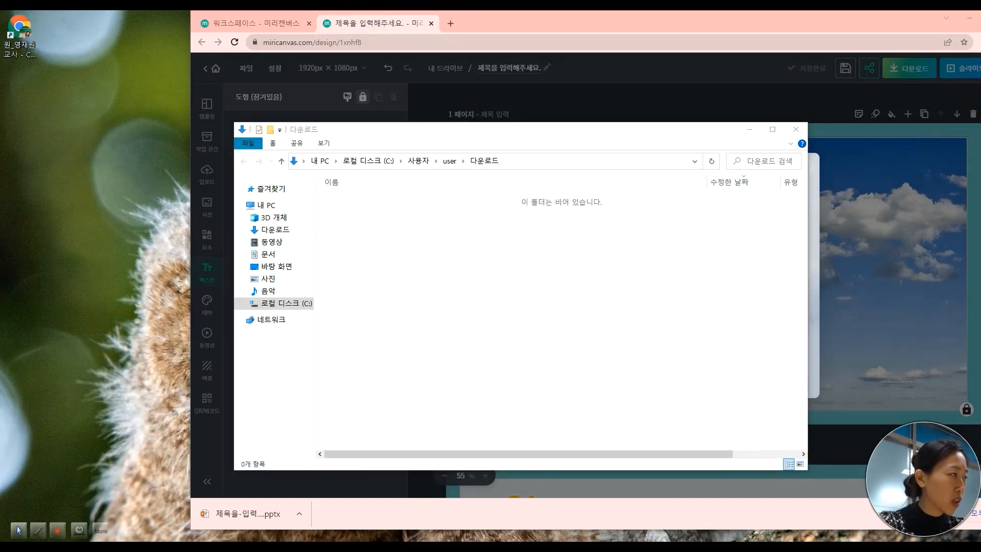
drag(1, 337, 43, 126)
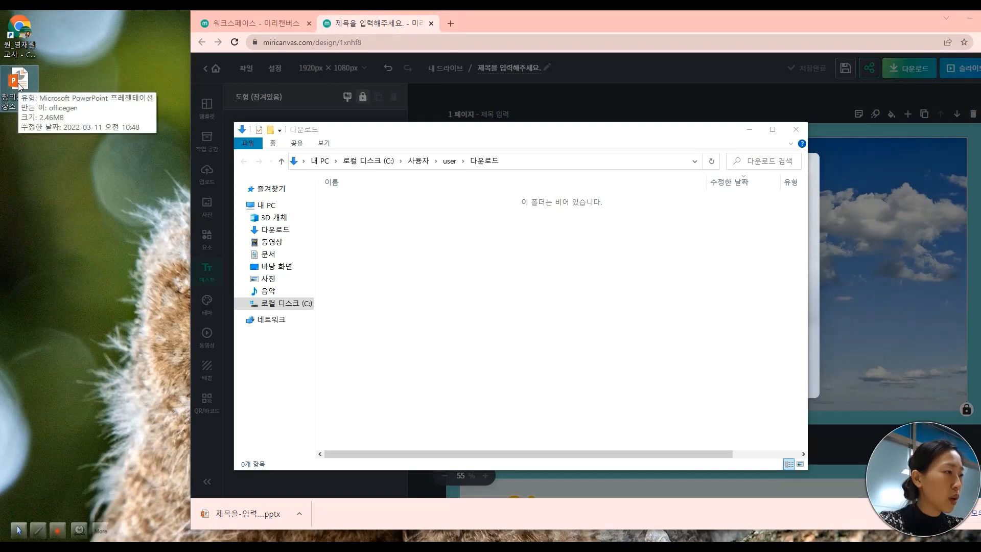
Step: Minimize the folder and browser windows and open the 창의융합상상소 과제1 presentation from the desktop in PowerPoint
click(751, 132)
click(753, 133)
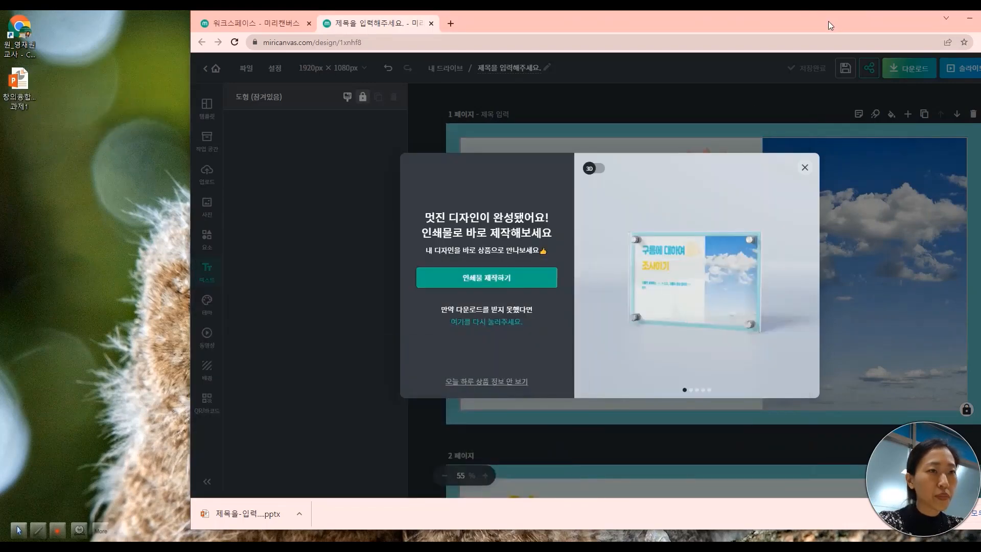
drag(829, 20, 865, 81)
click(892, 81)
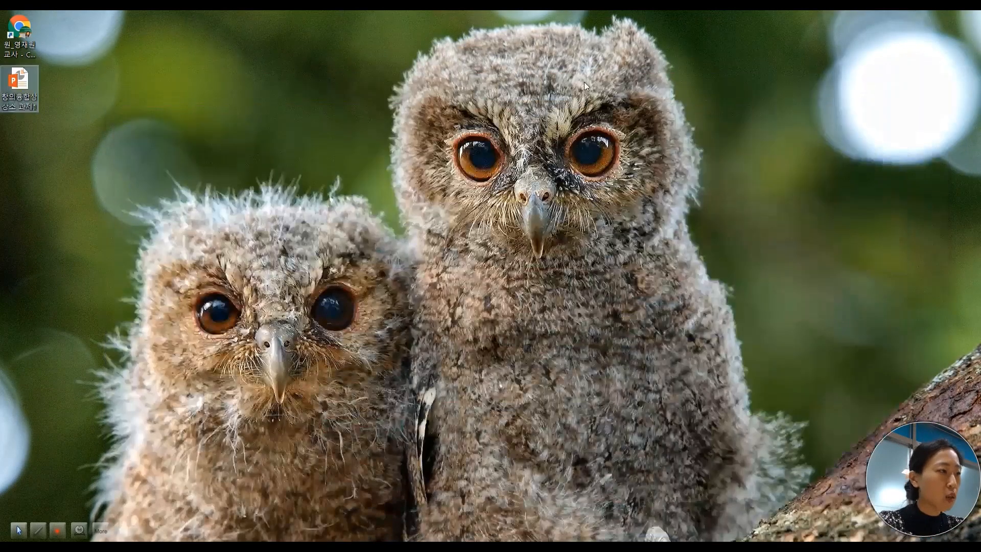
double_click(26, 103)
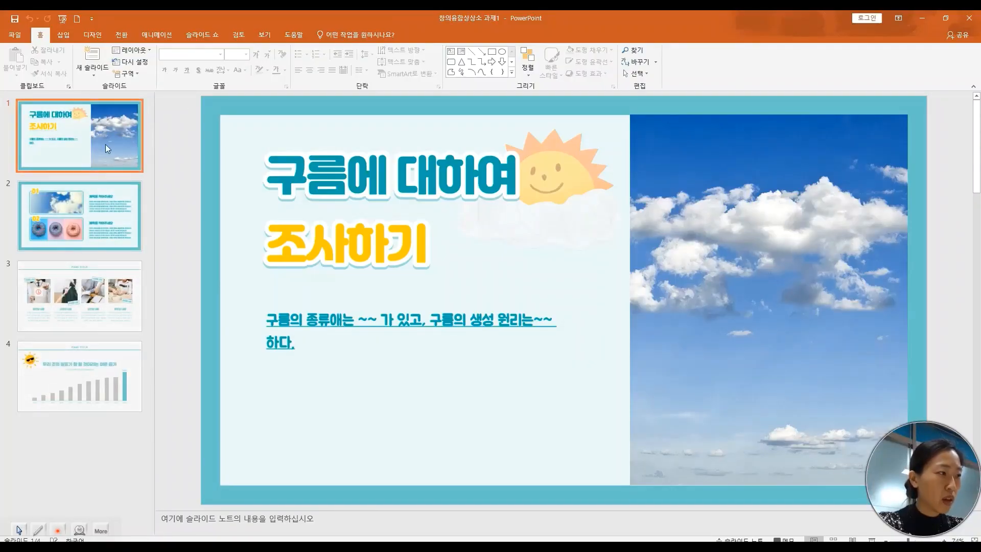
Step: Look through all four slides of the presentation to check how the text, images and chart were exported
click(101, 214)
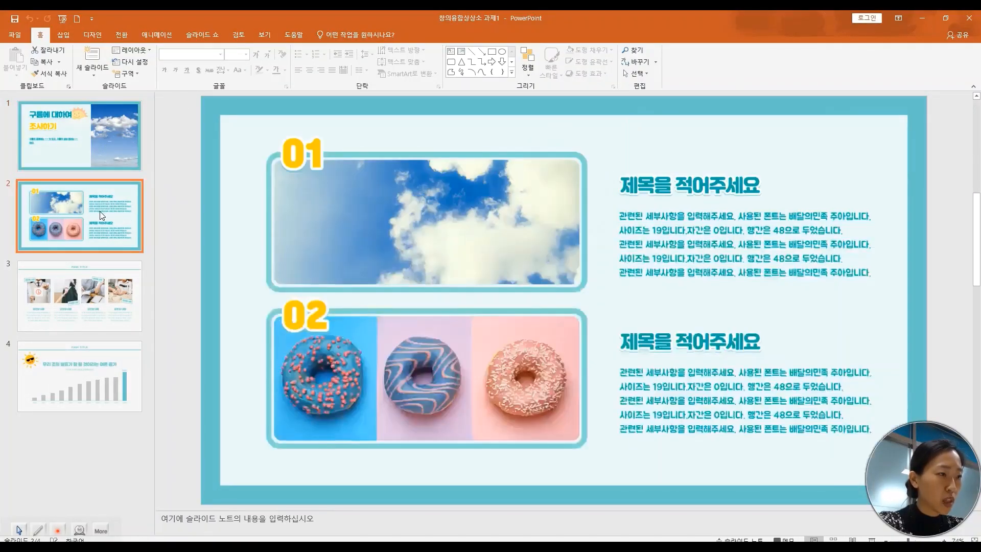
click(81, 286)
click(85, 371)
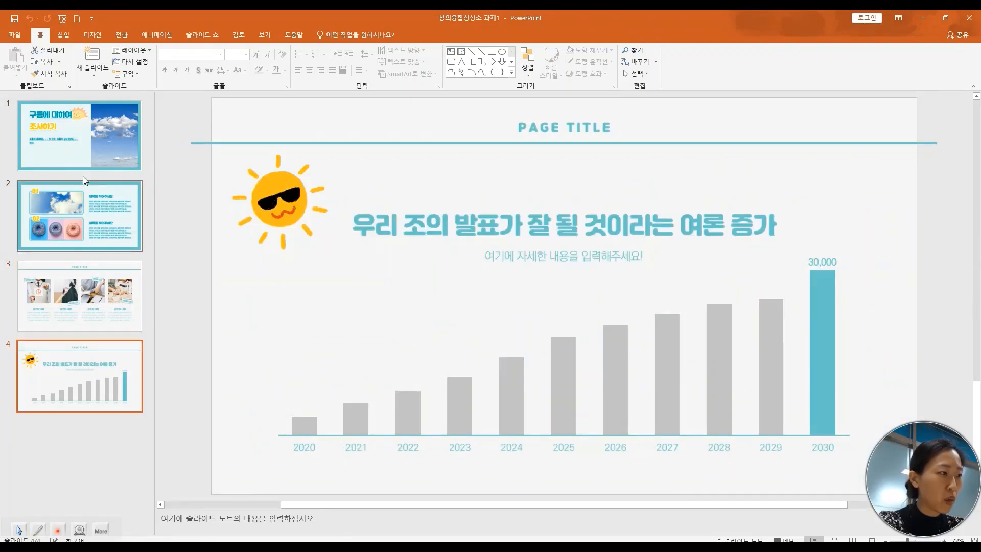
click(90, 157)
click(90, 228)
click(77, 306)
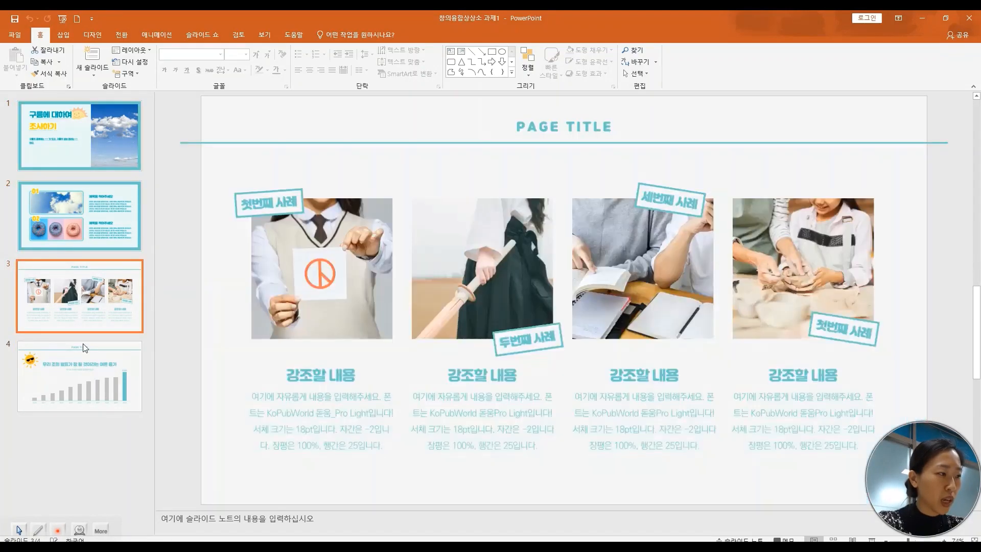
click(53, 345)
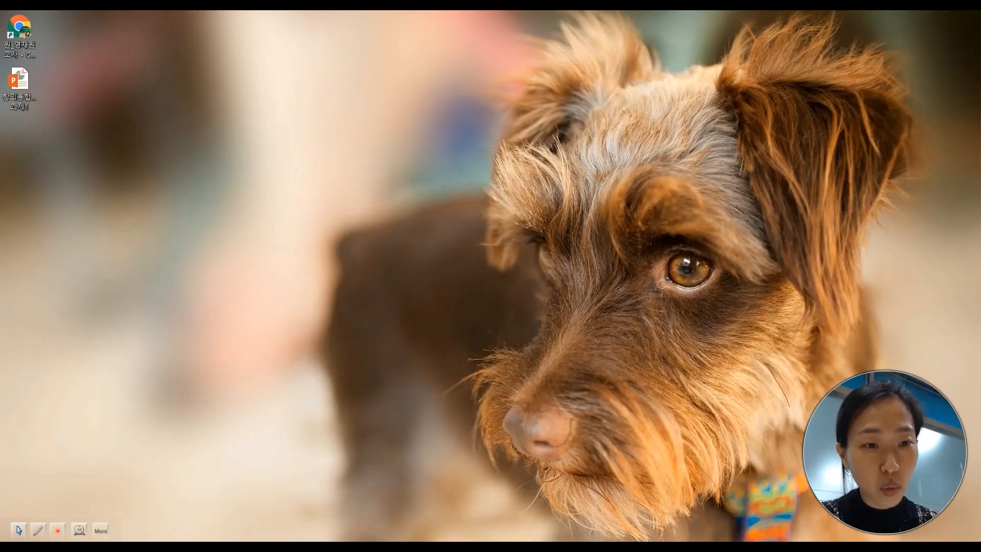
mouse_move(122, 549)
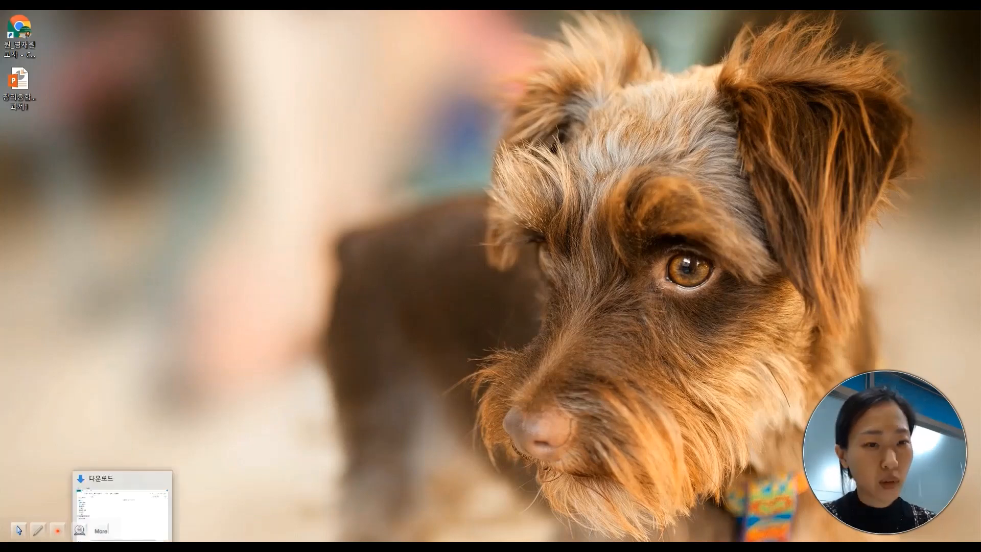